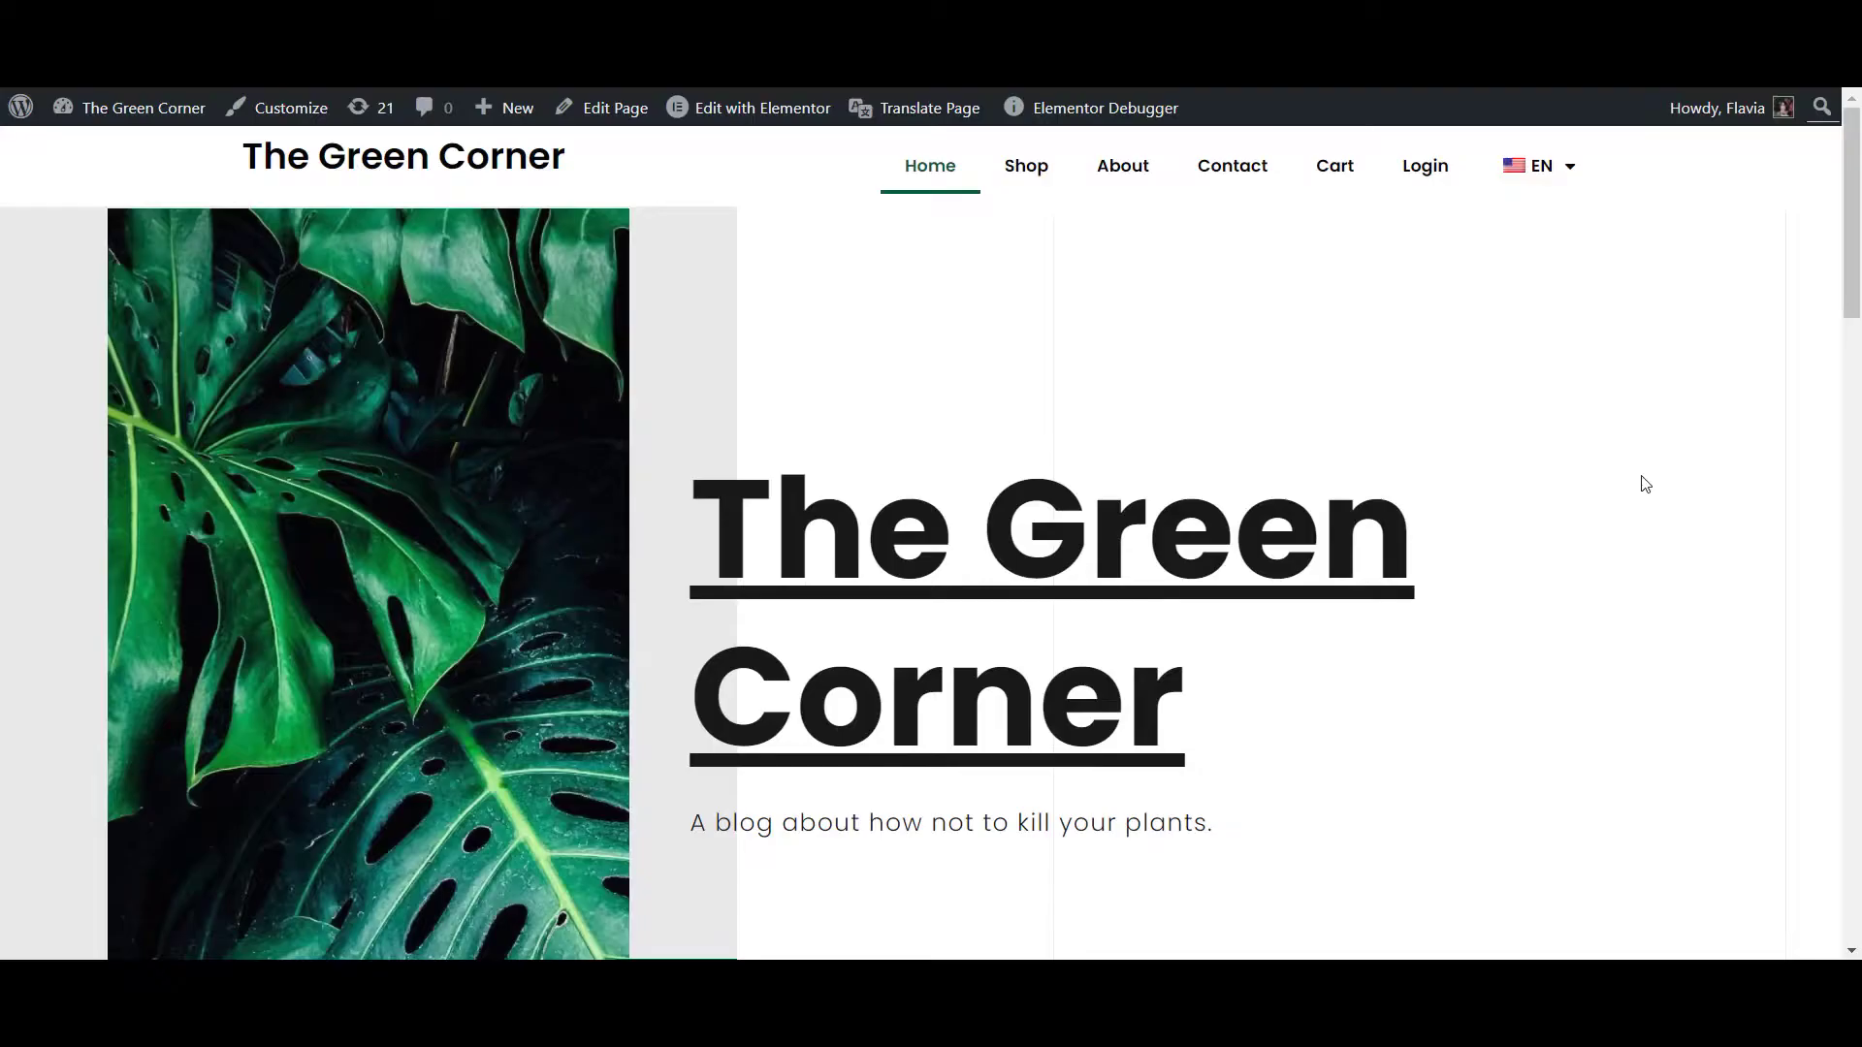
# Scroll The Green Corner homepage and switch its language from EN to IT
pyautogui.moveTo(1847, 287); pyautogui.dragTo(1842, 842)
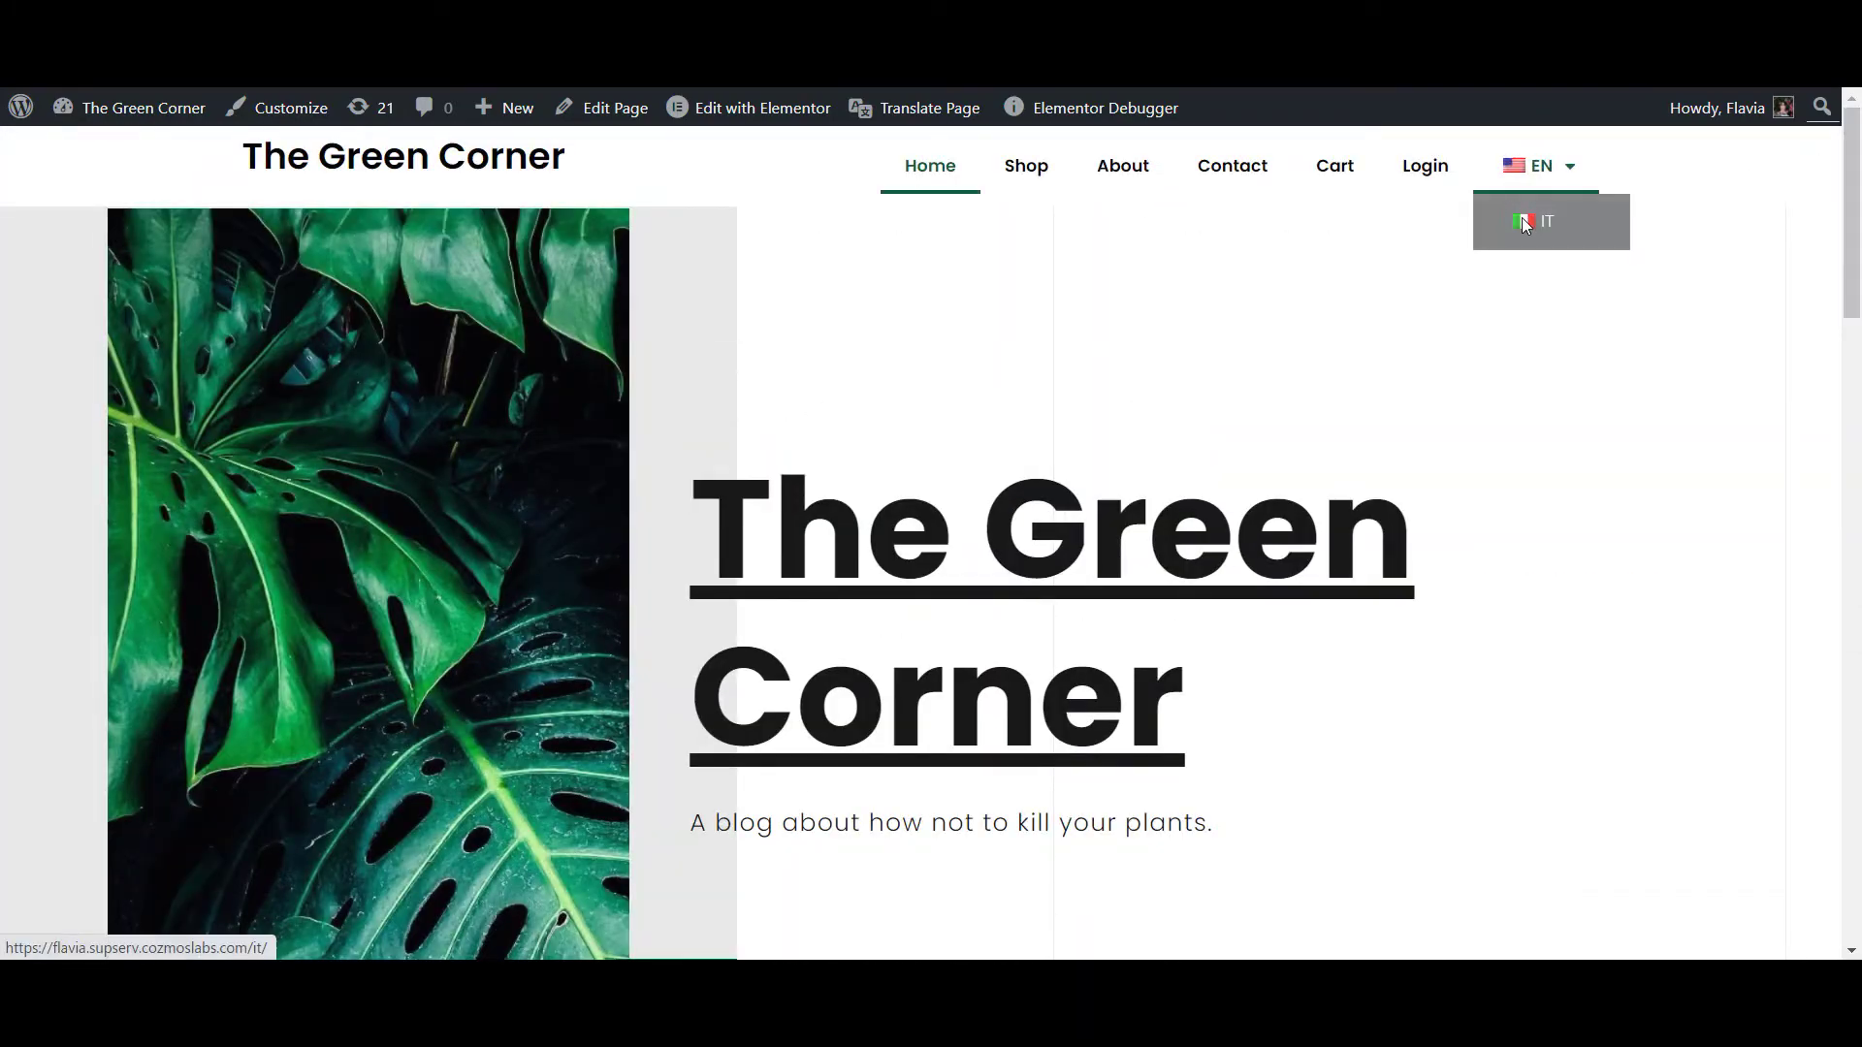
pyautogui.click(1521, 219)
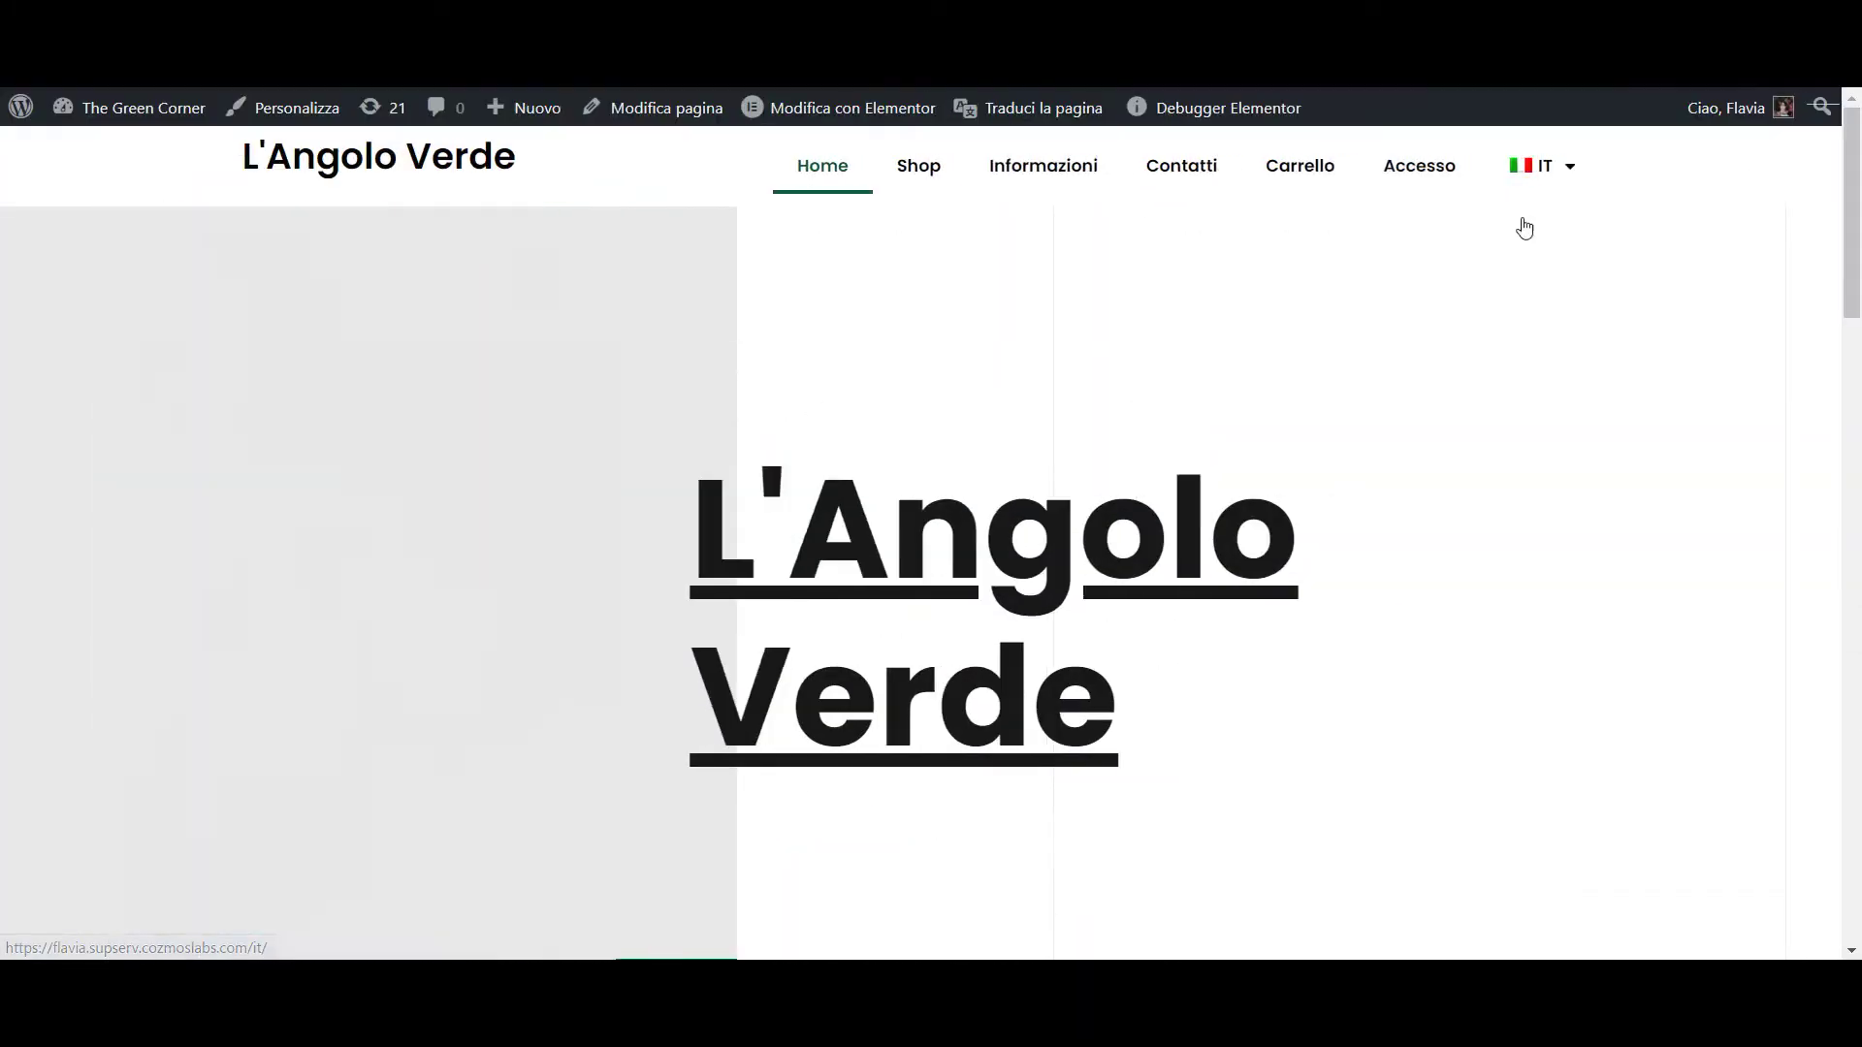
pyautogui.moveTo(1845, 175)
pyautogui.mouseDown()
pyautogui.moveTo(1844, 378)
pyautogui.moveTo(1795, 769)
pyautogui.moveTo(1854, 153)
pyautogui.mouseUp()
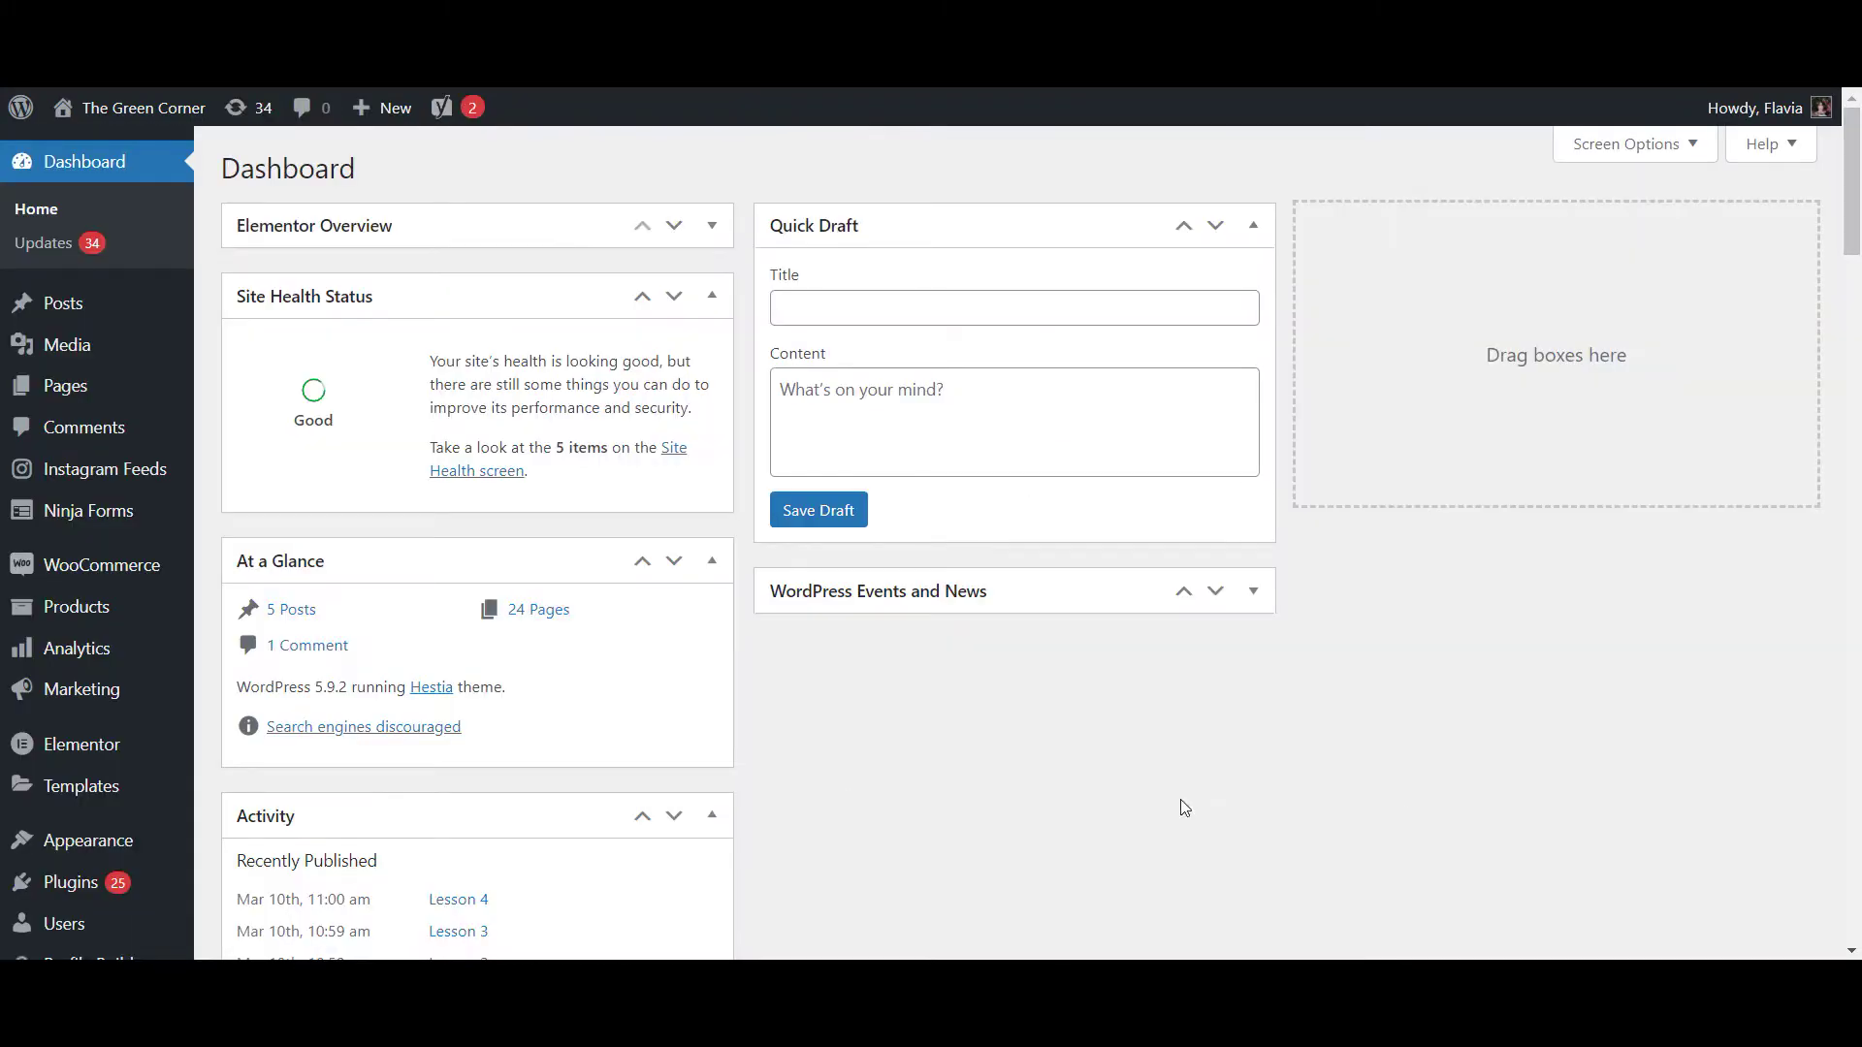
# Find 'translatepress' under Plugins > Add New, then install and activate it
pyautogui.moveTo(58, 882)
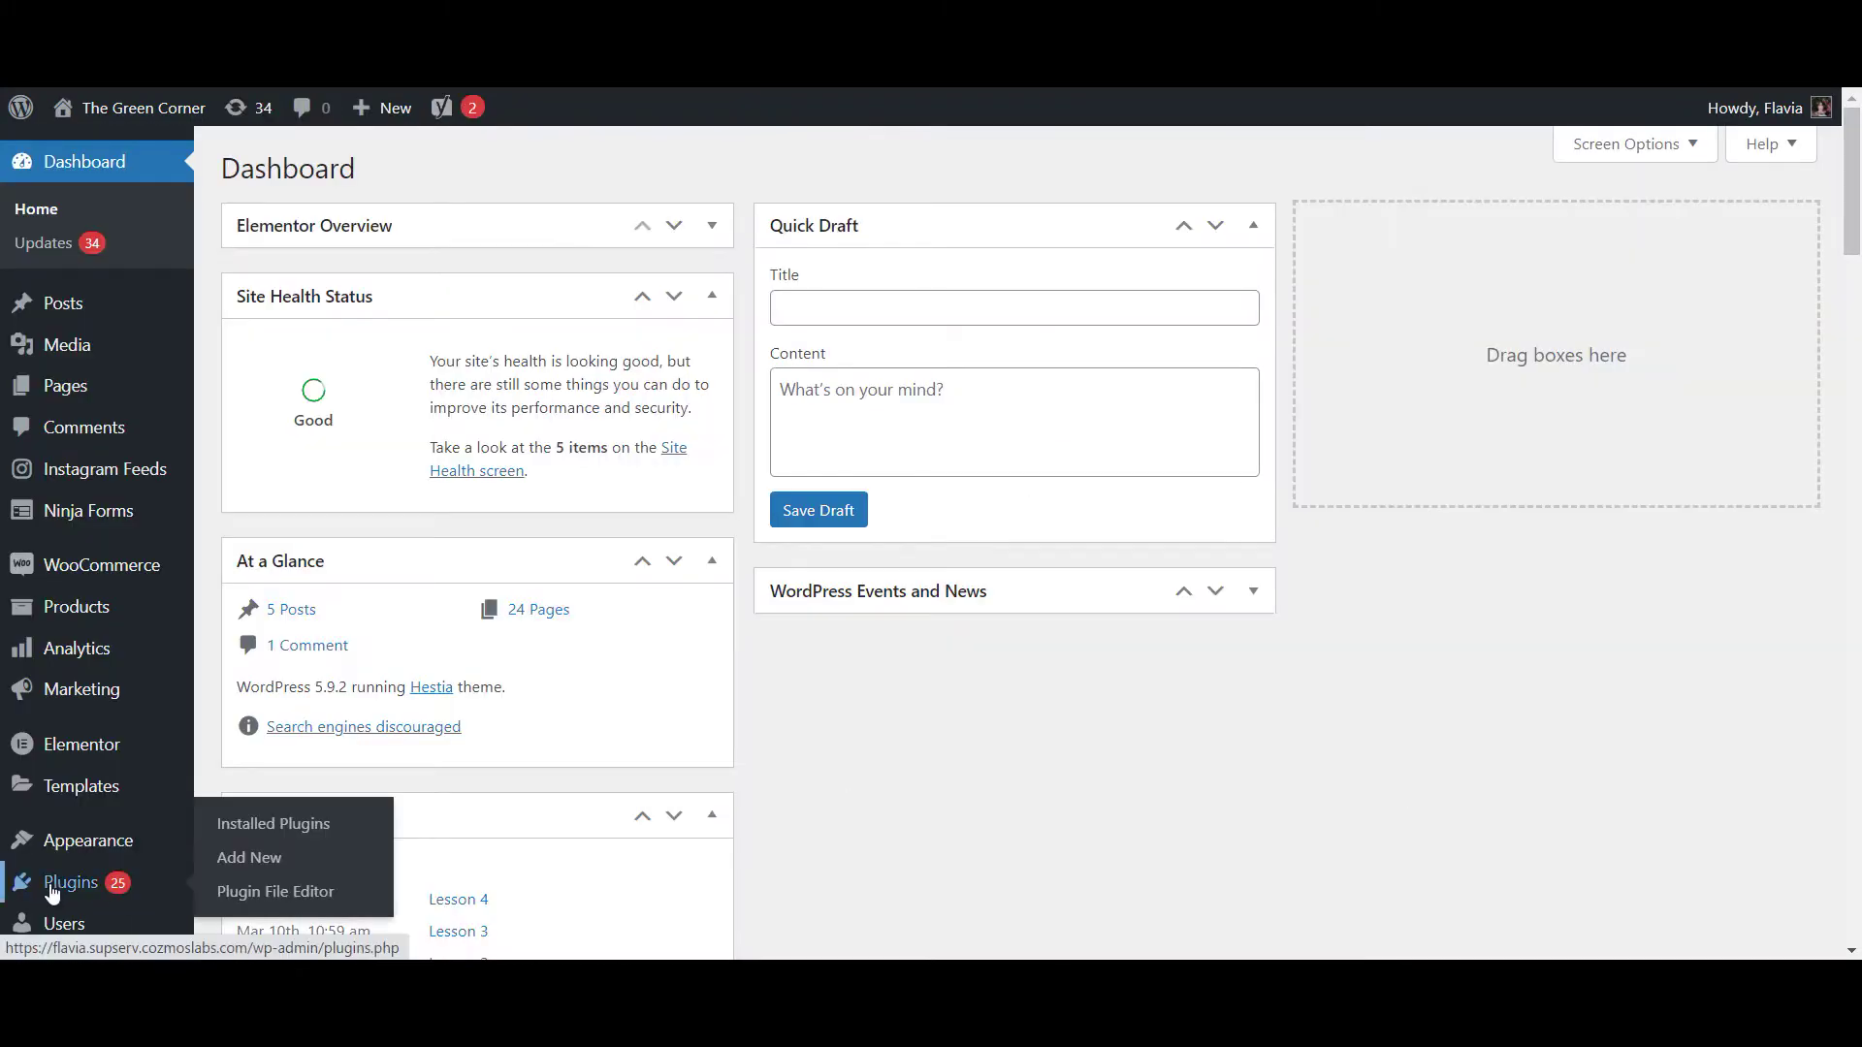
pyautogui.click(238, 858)
pyautogui.write('translatepress')
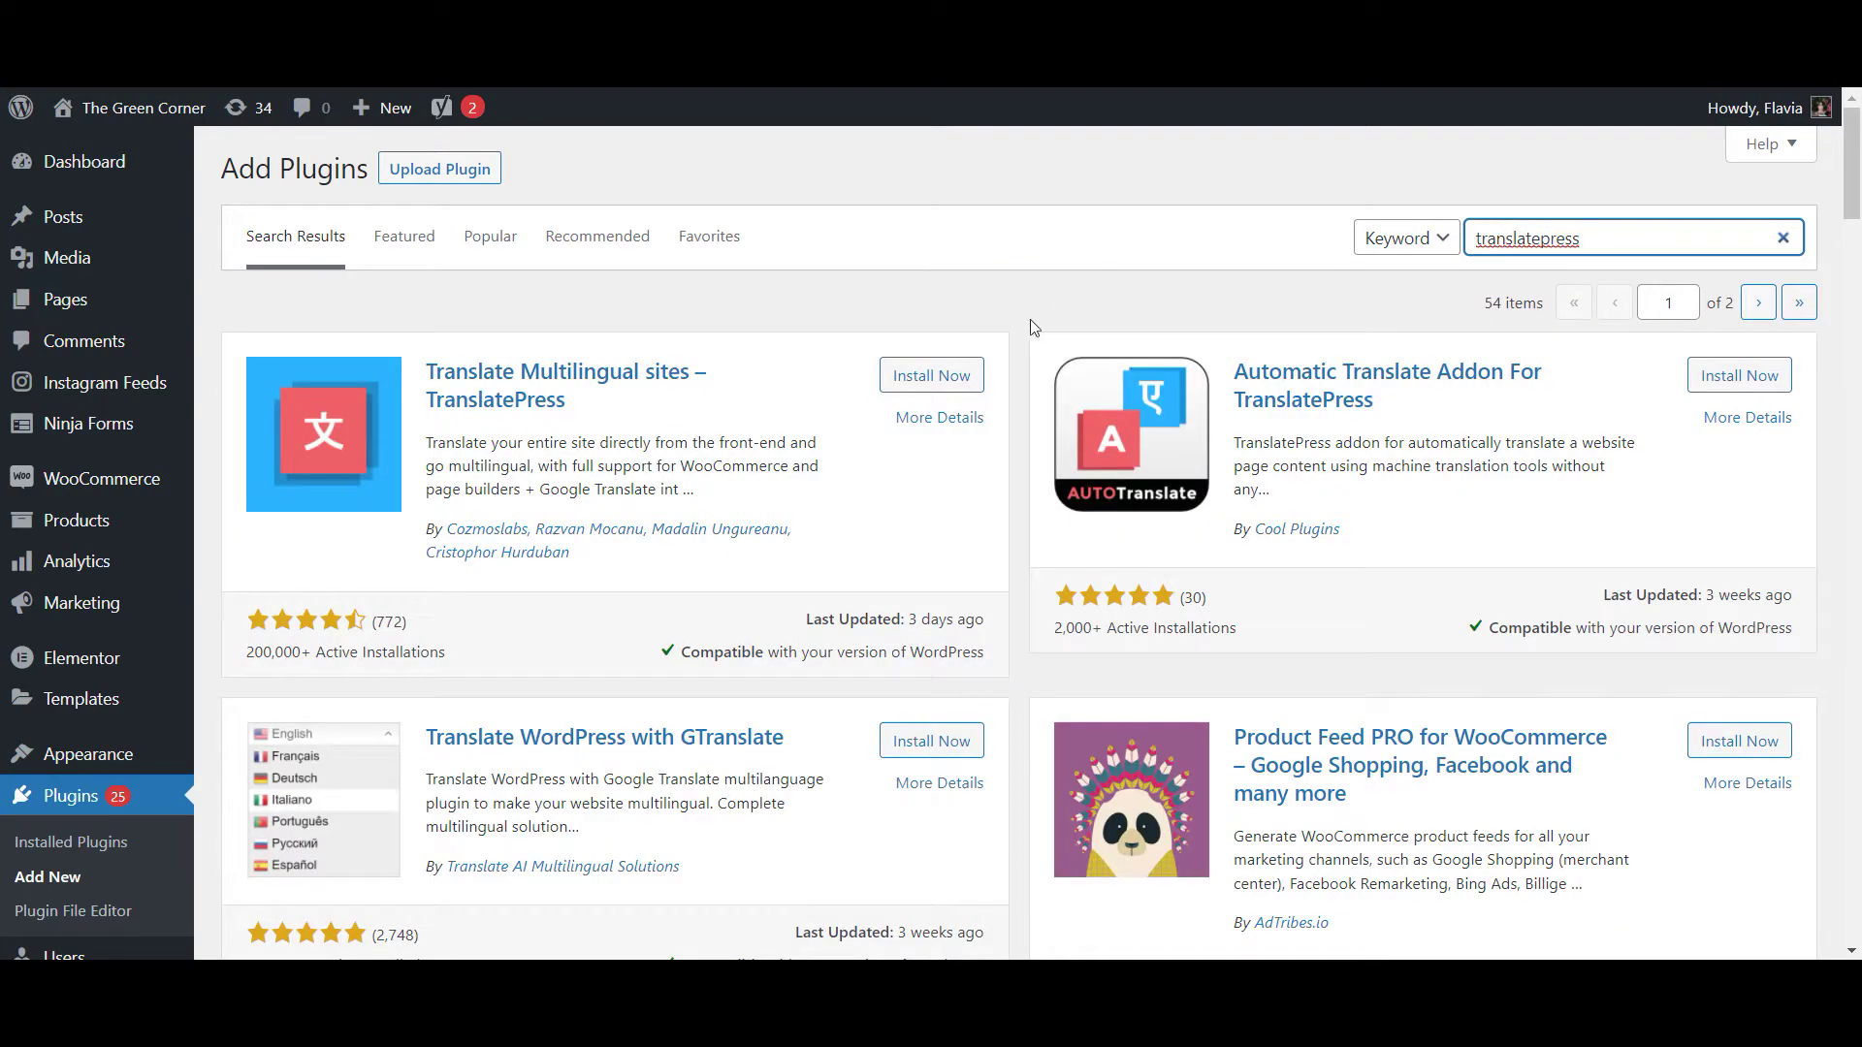
pyautogui.click(934, 375)
pyautogui.click(934, 376)
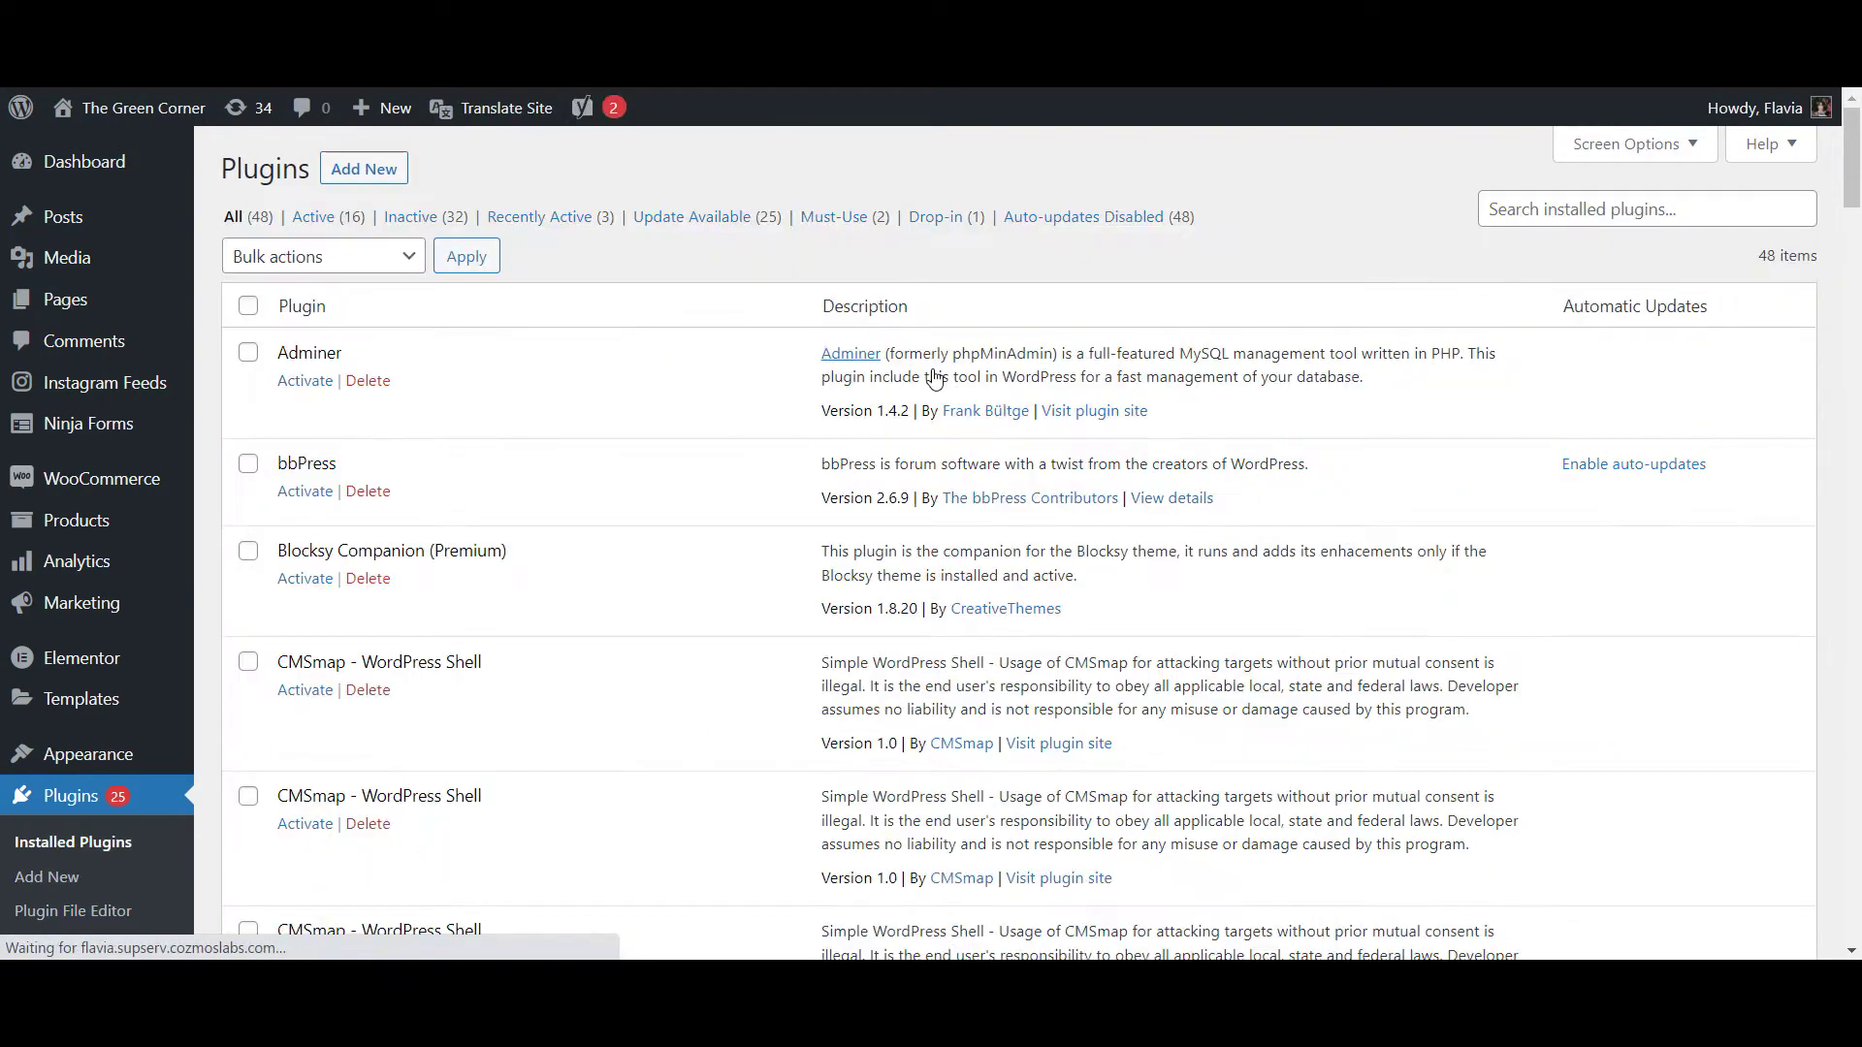
# Open the Settings > TranslatePress page
pyautogui.scroll(-4, 104, 717)
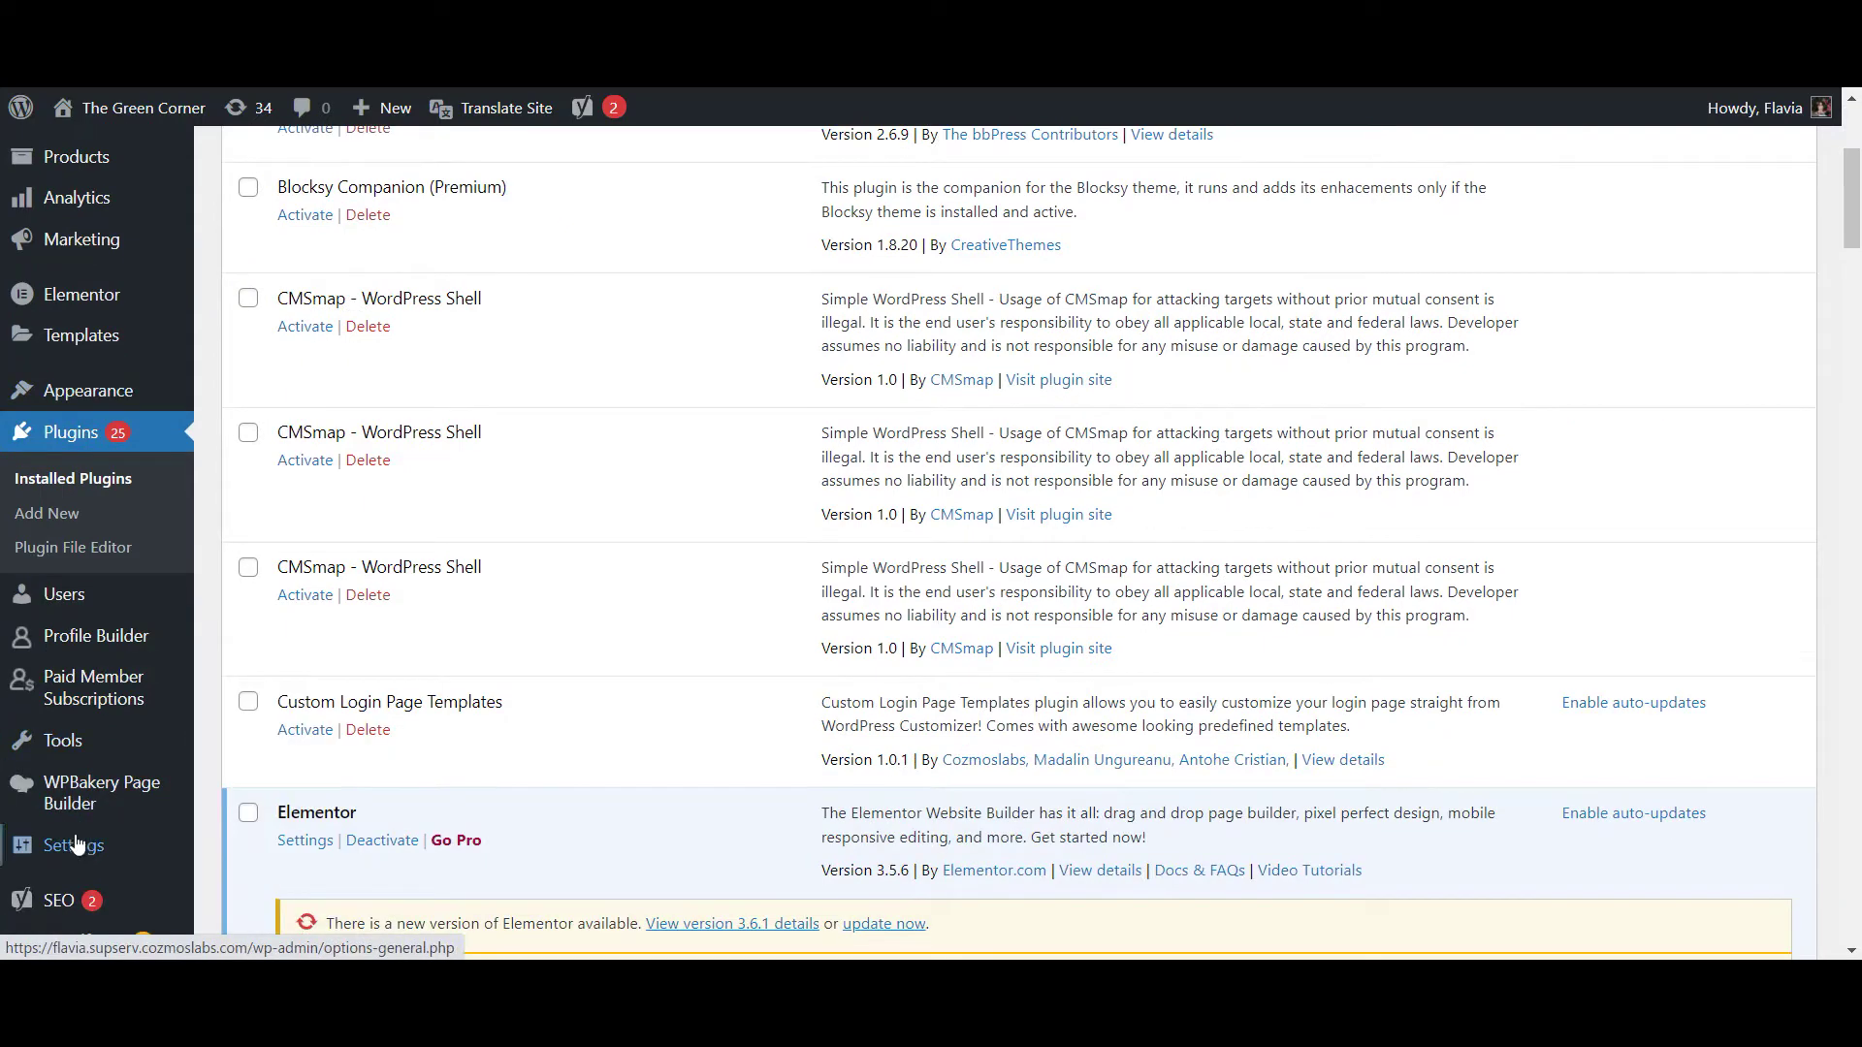
pyautogui.moveTo(77, 845)
pyautogui.click(298, 857)
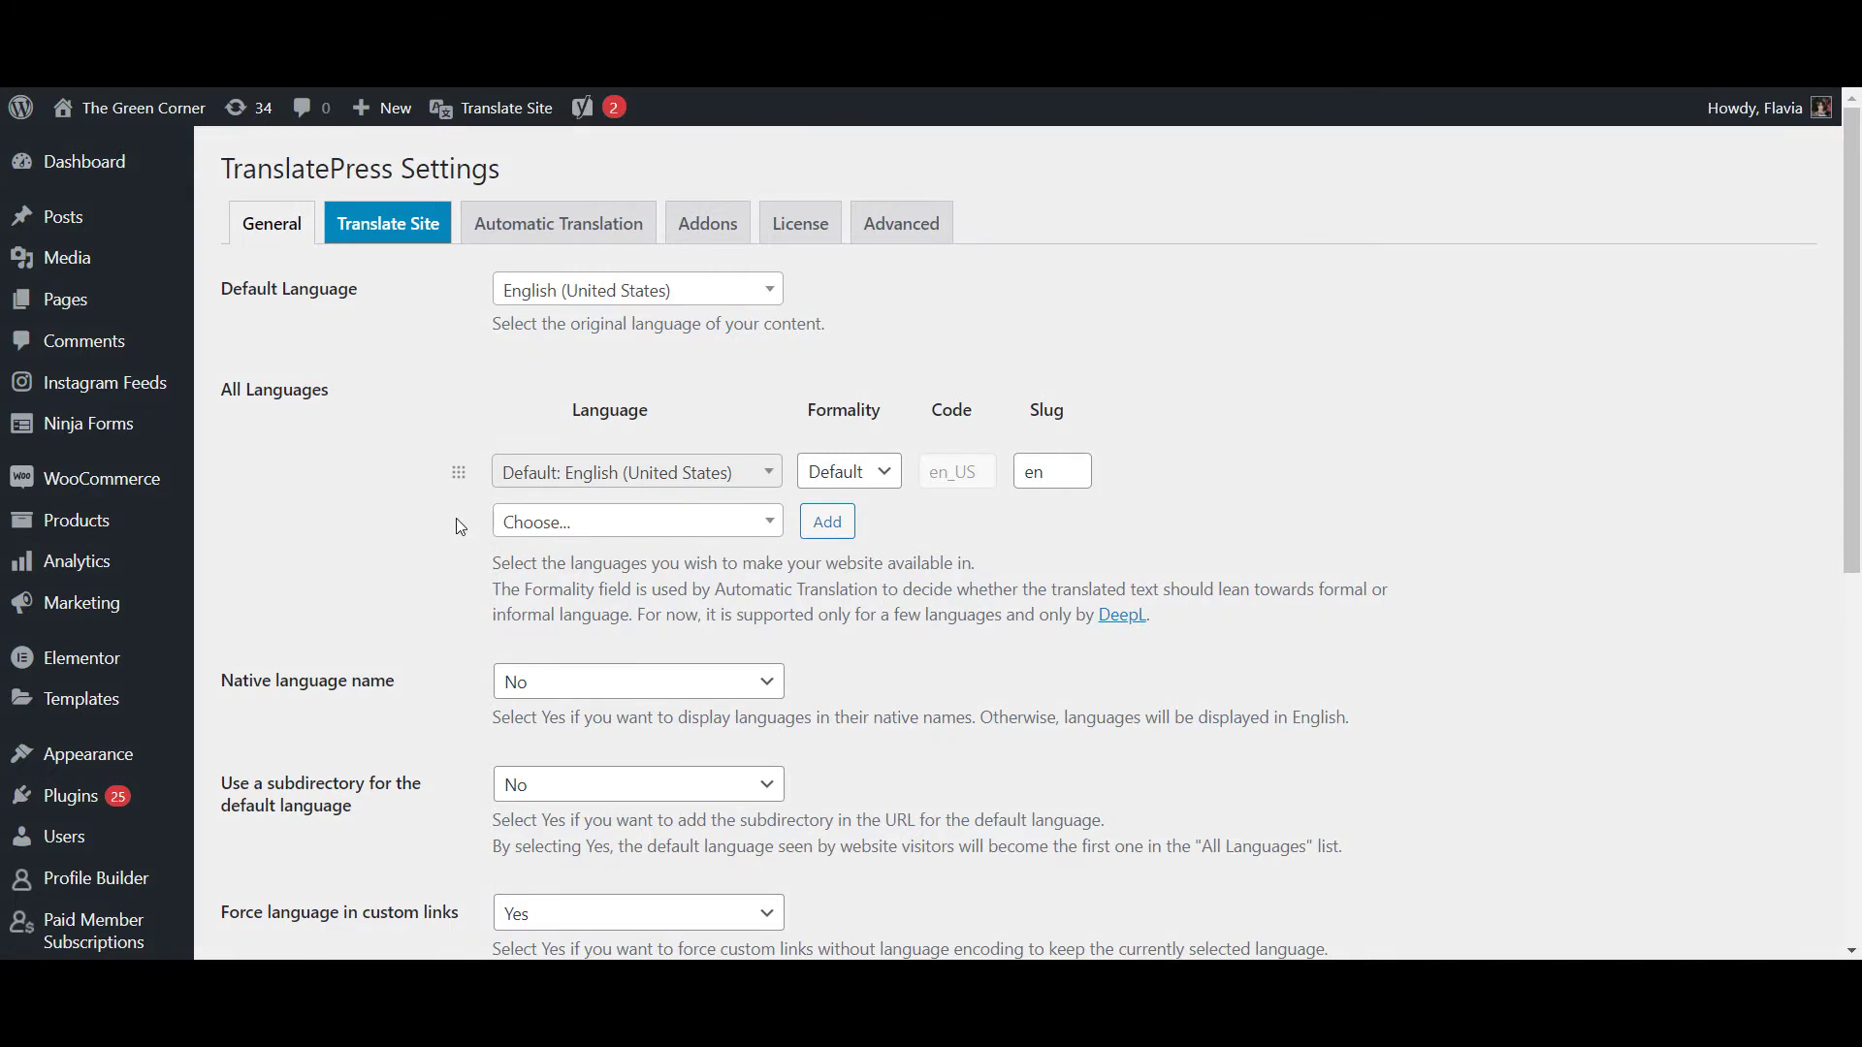
# Add Italian to the TranslatePress languages alongside English and save the settings
pyautogui.click(543, 523)
pyautogui.write('italian')
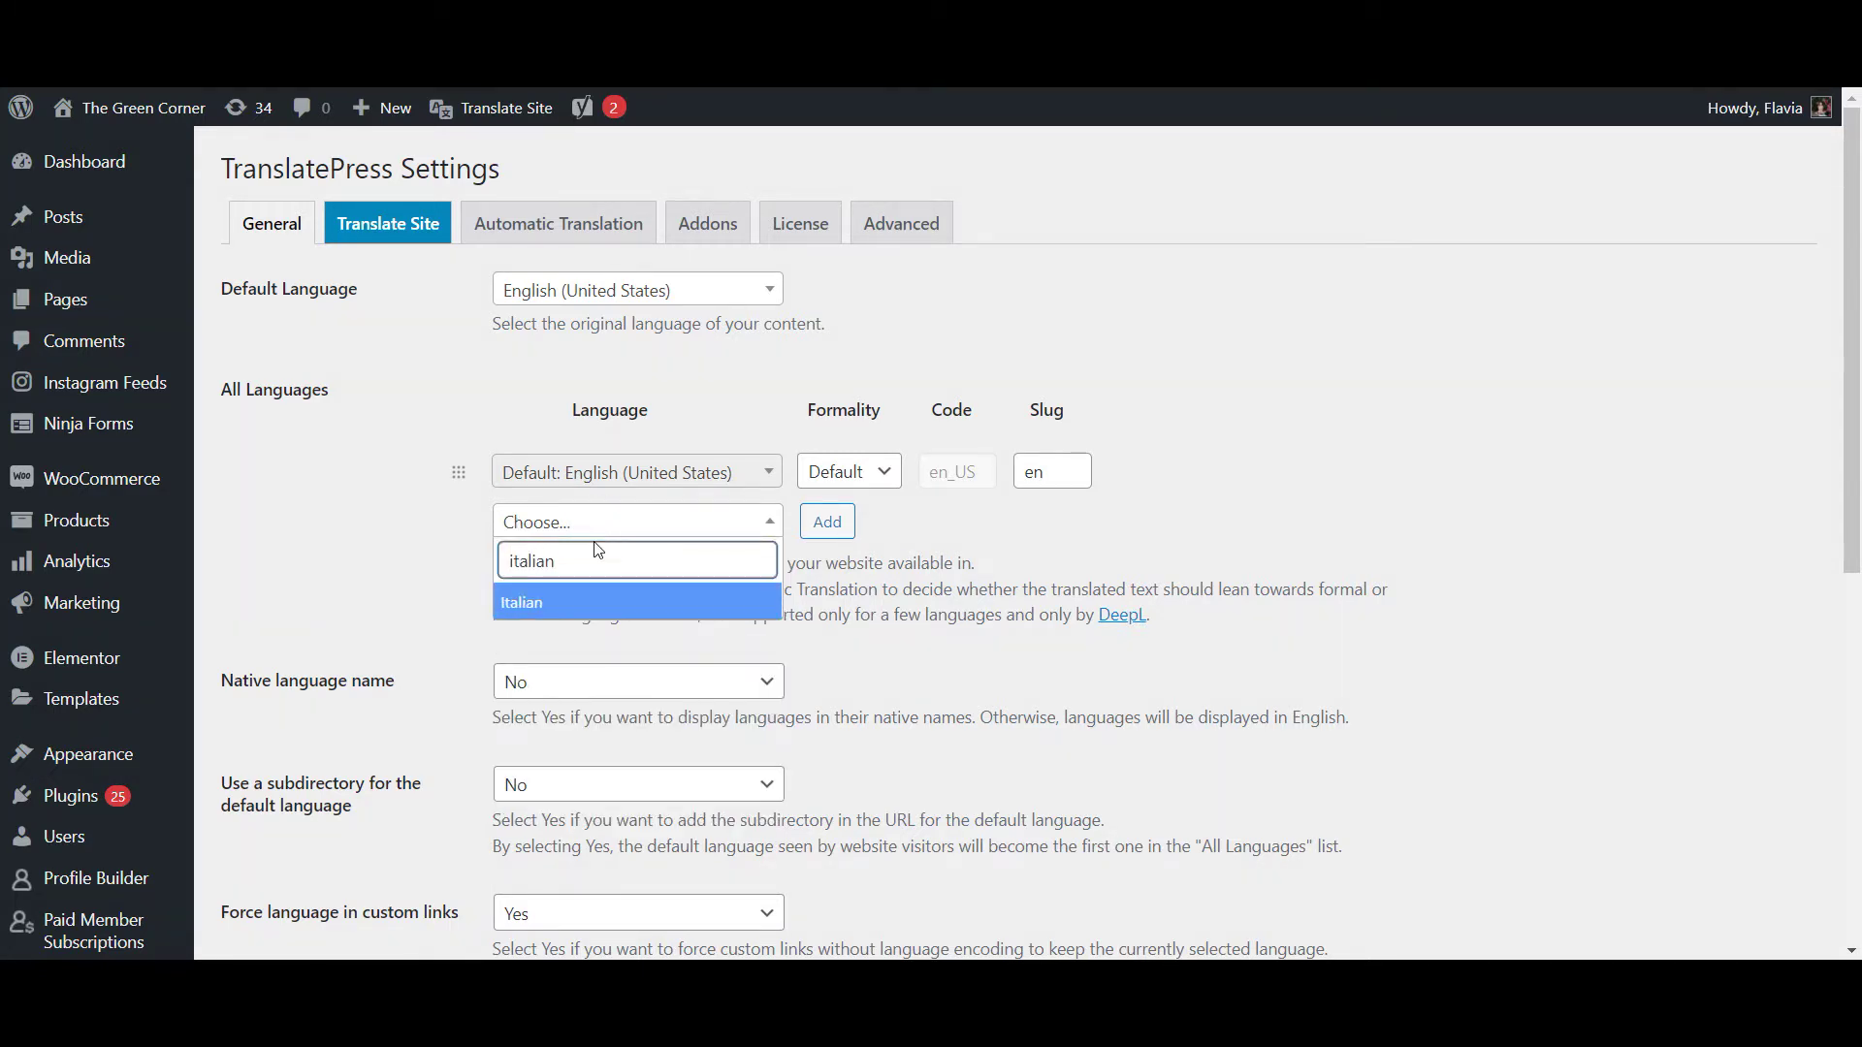
pyautogui.click(587, 603)
pyautogui.click(827, 521)
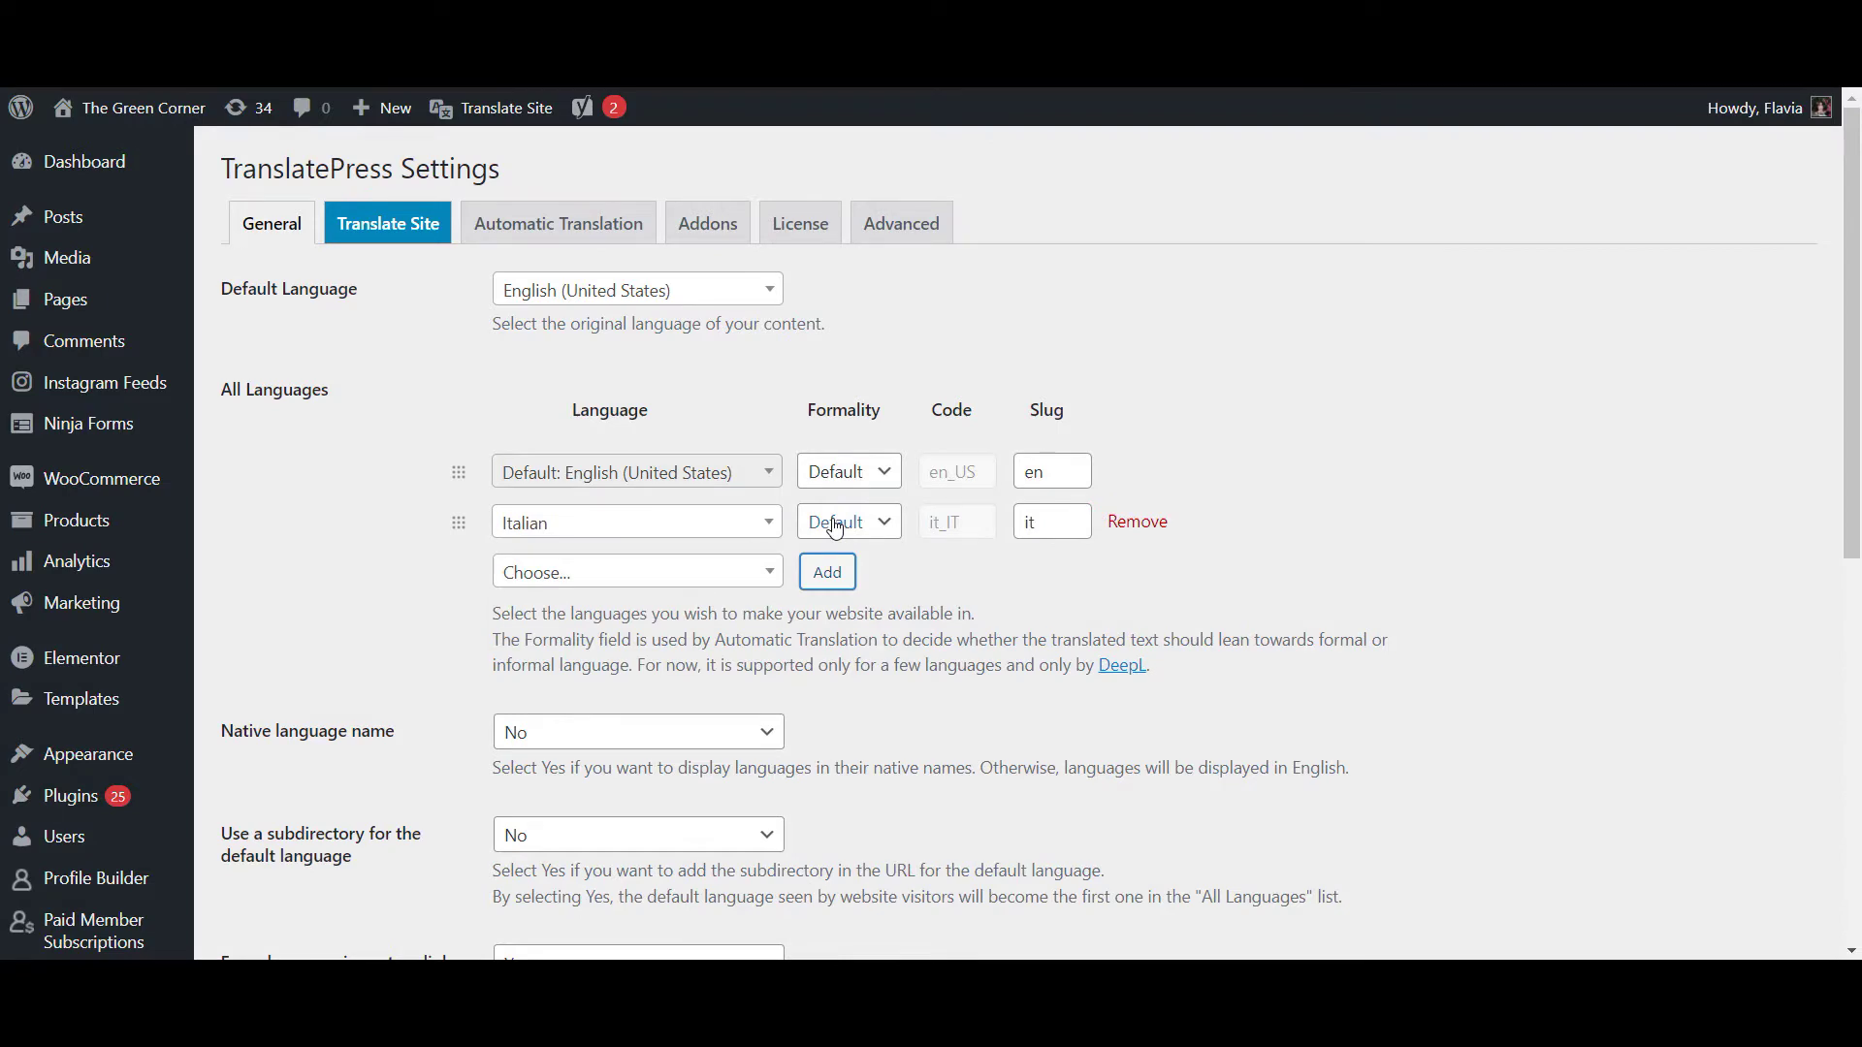
pyautogui.scroll(-8, 834, 528)
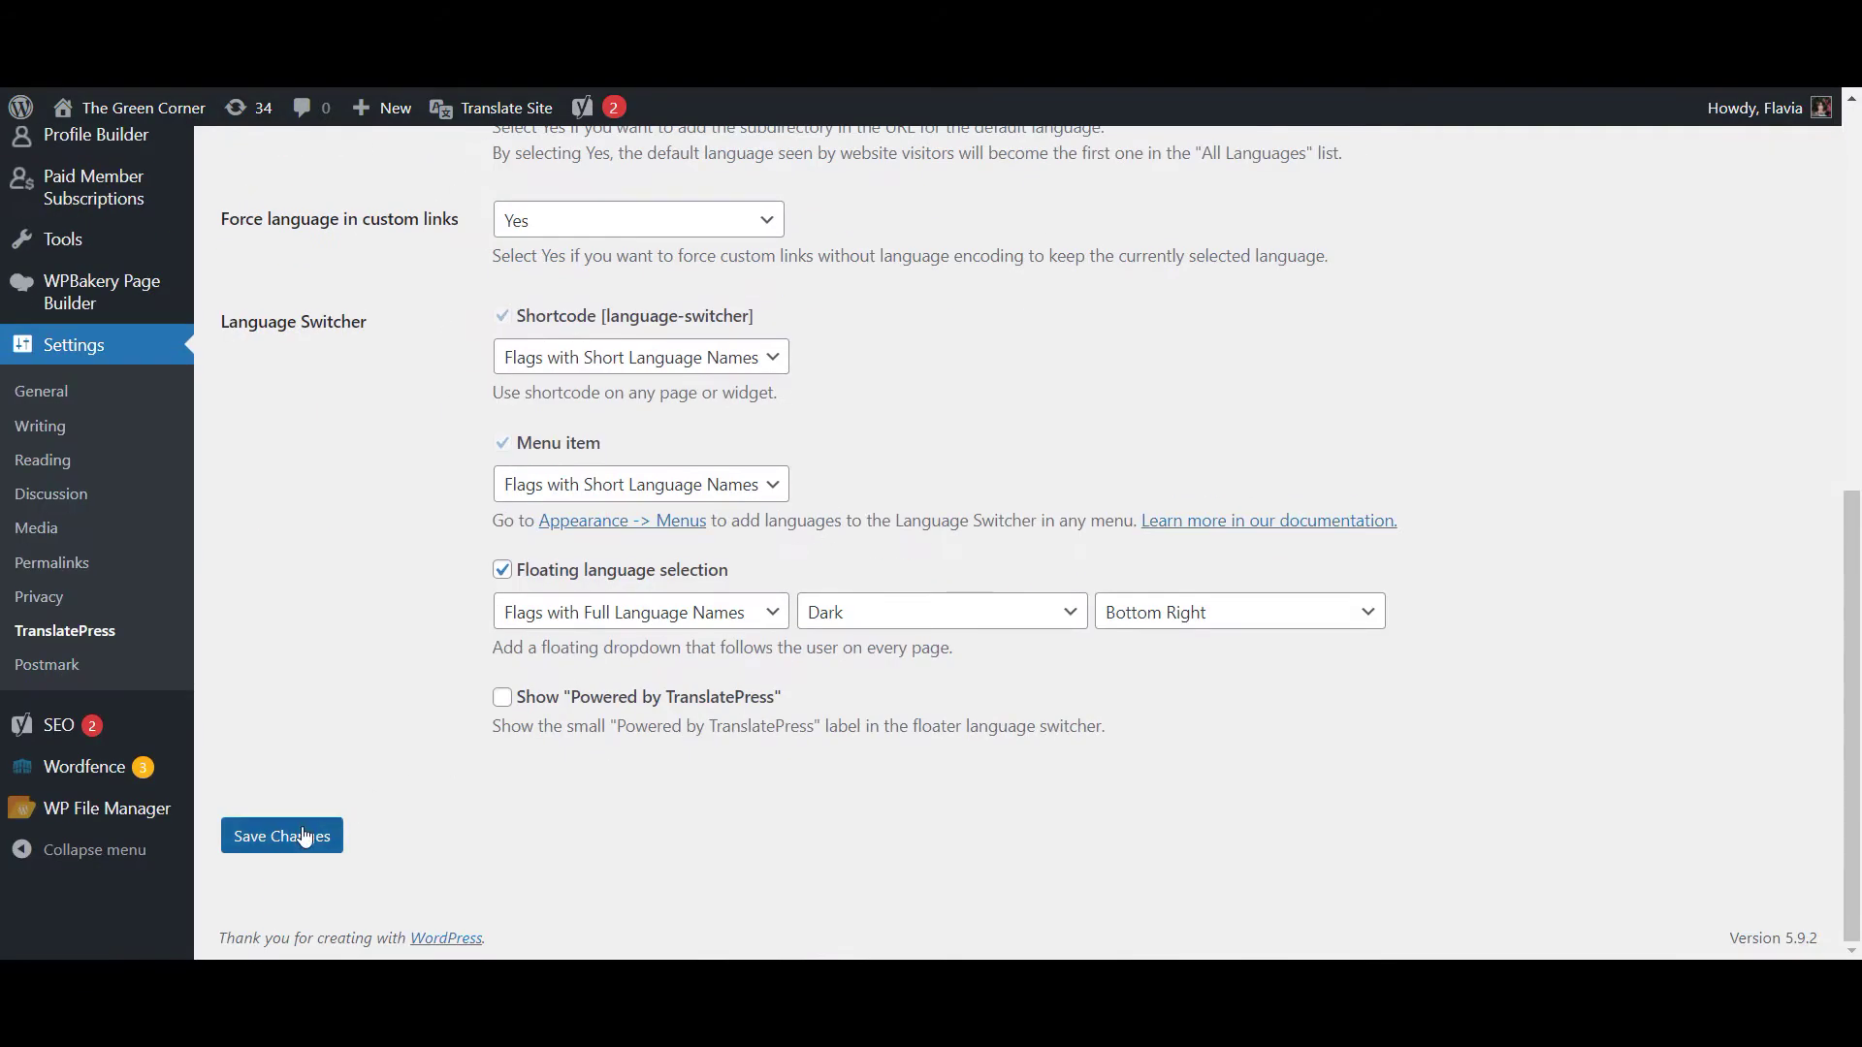
pyautogui.click(304, 836)
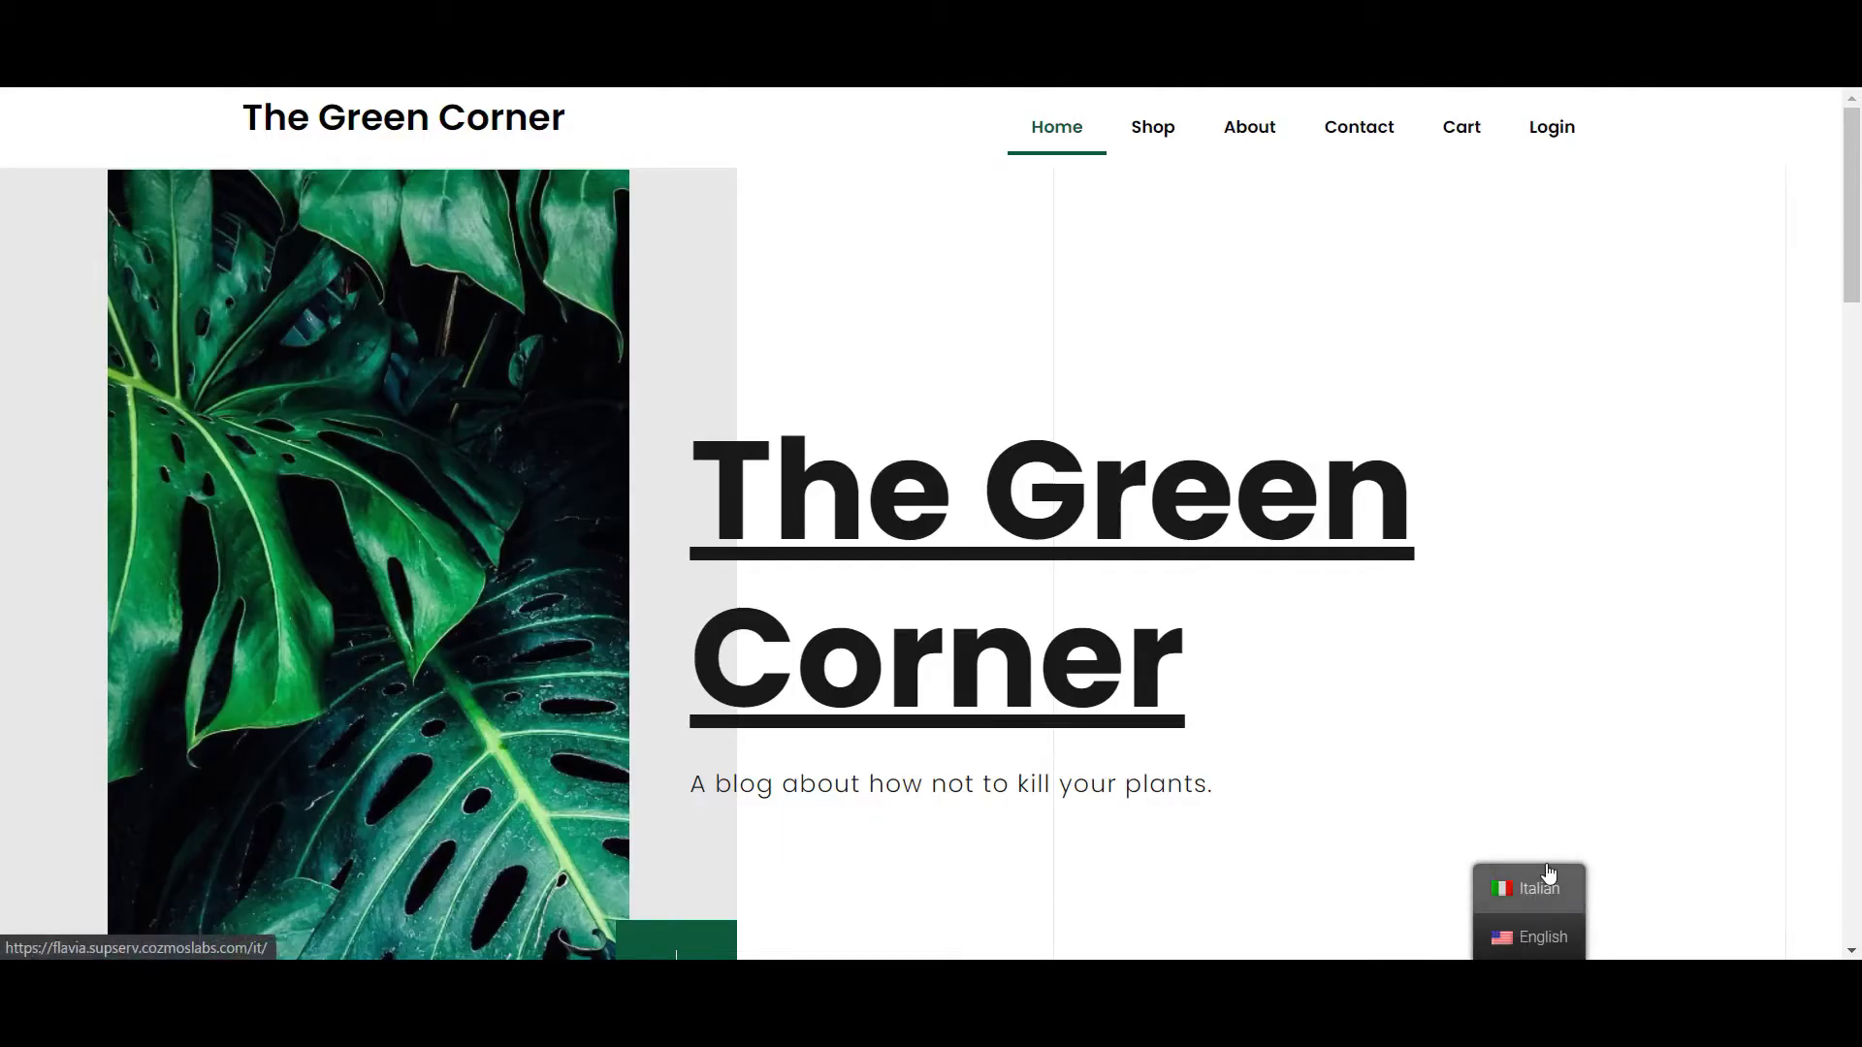
pyautogui.click(1542, 145)
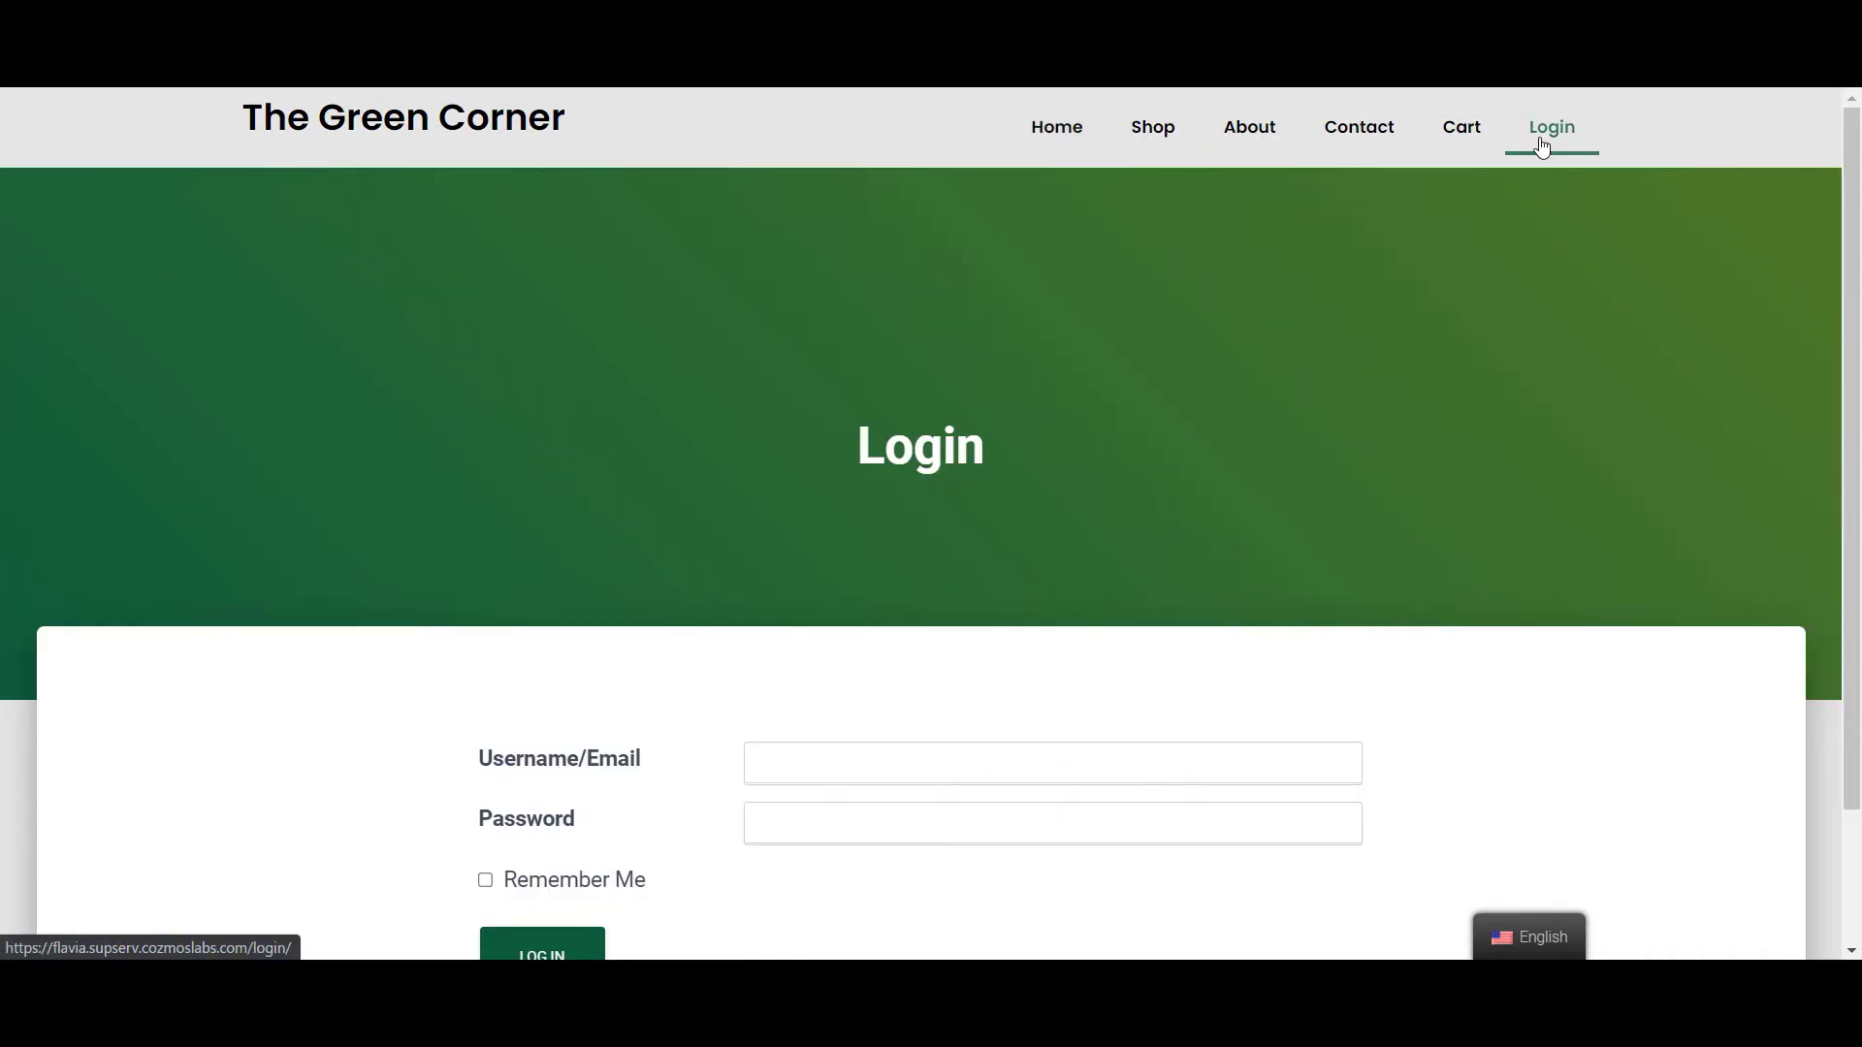
pyautogui.moveTo(1540, 939)
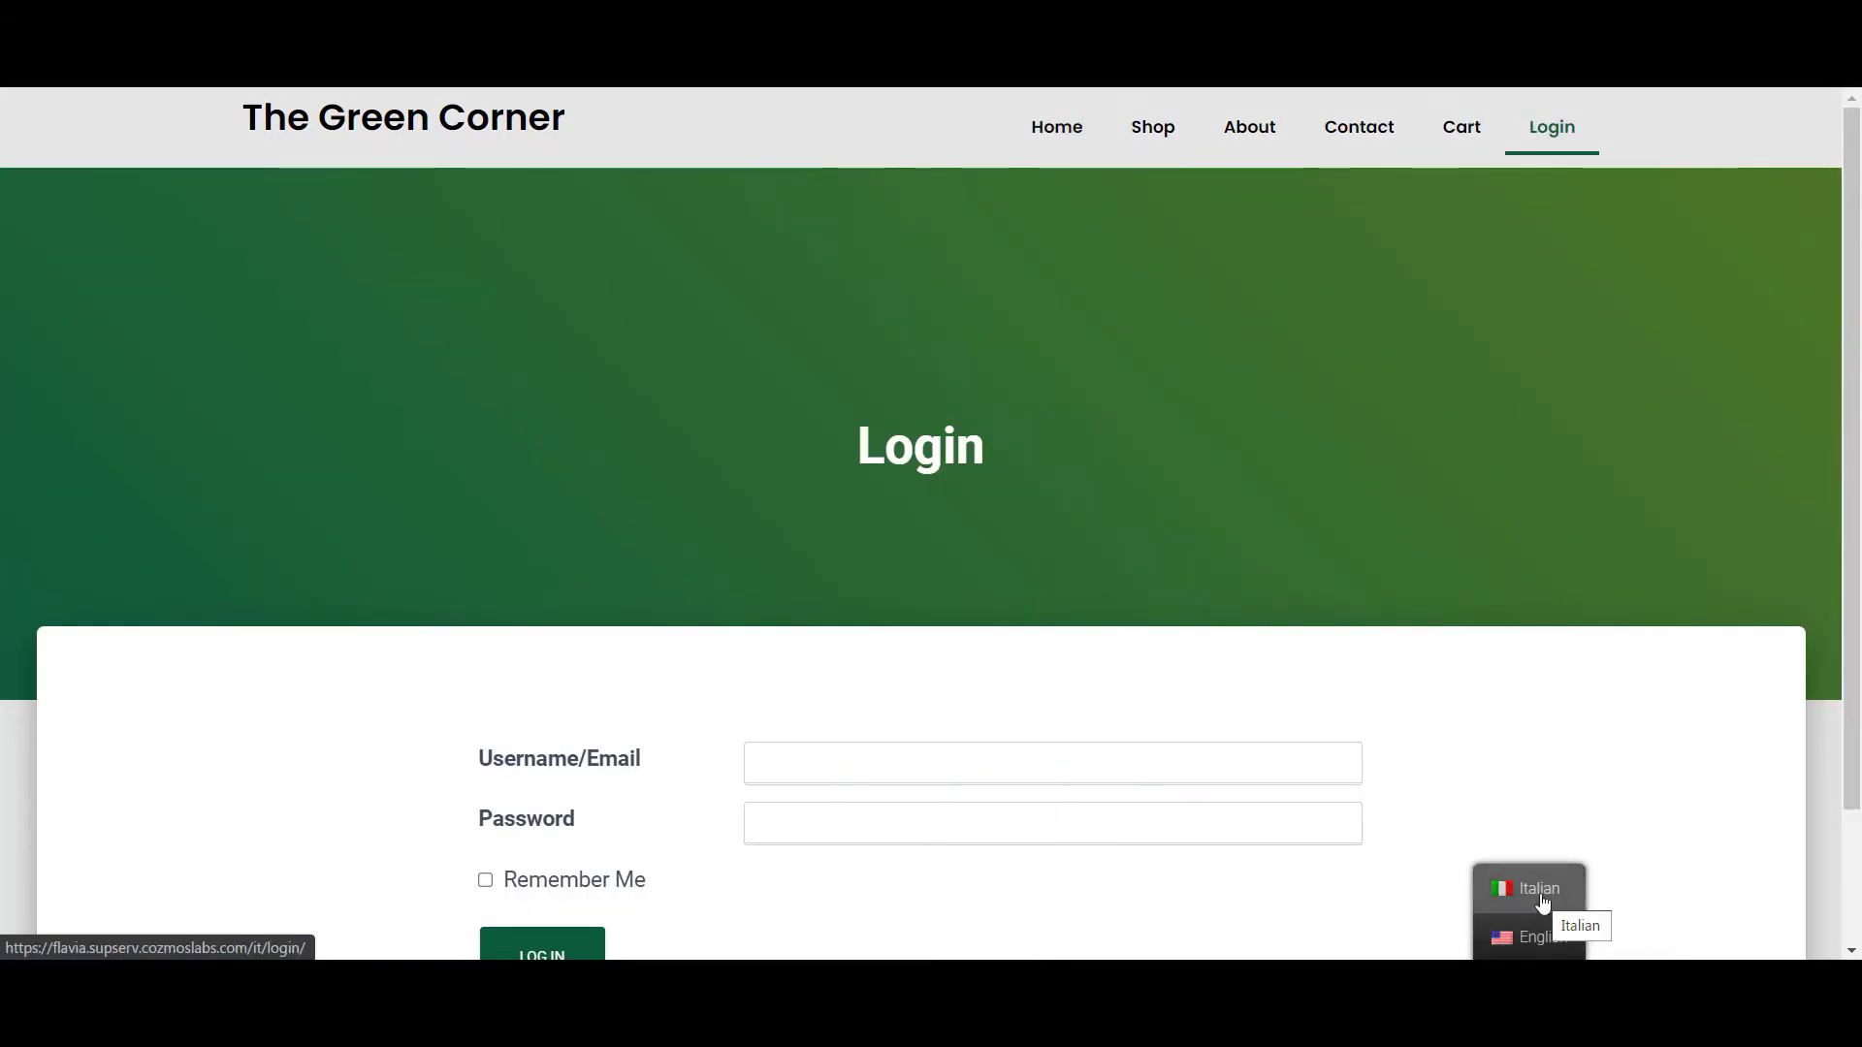
pyautogui.click(1058, 137)
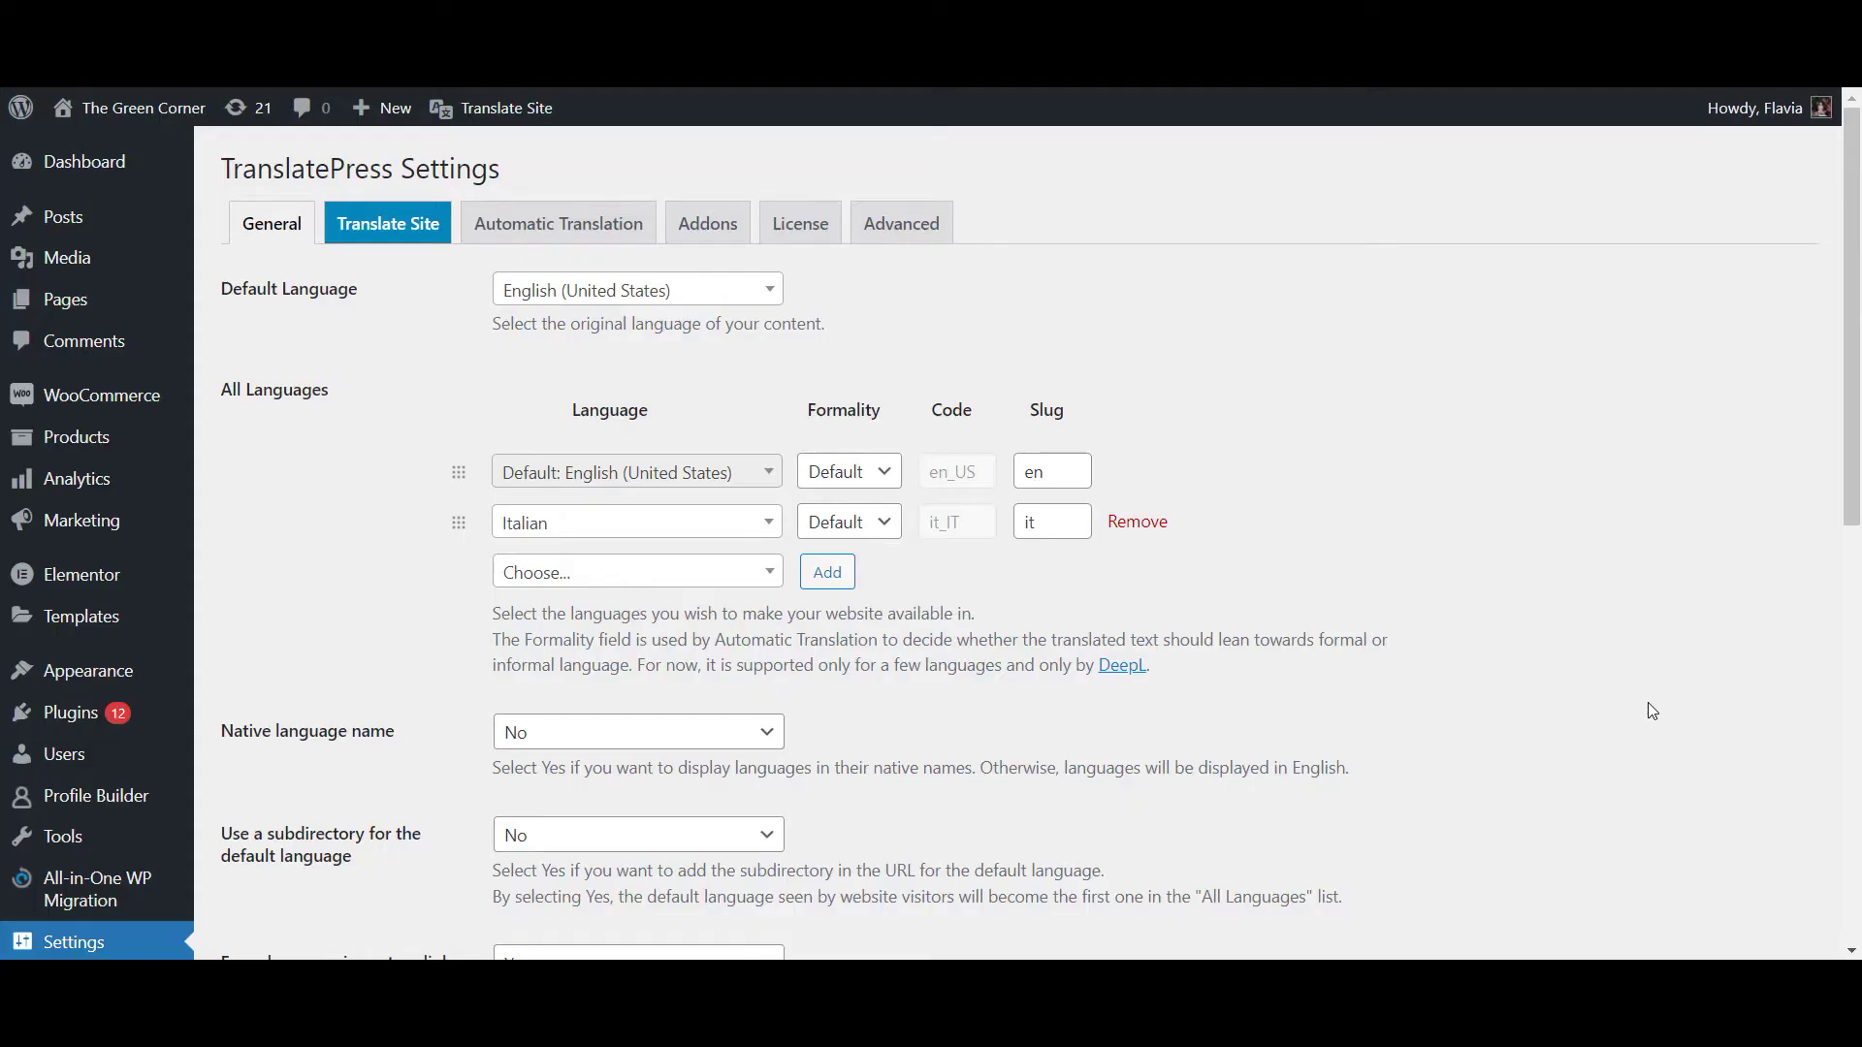
# Set the floating switcher to Light, Bottom Left, with flags and short language names
pyautogui.scroll(-8, 1648, 703)
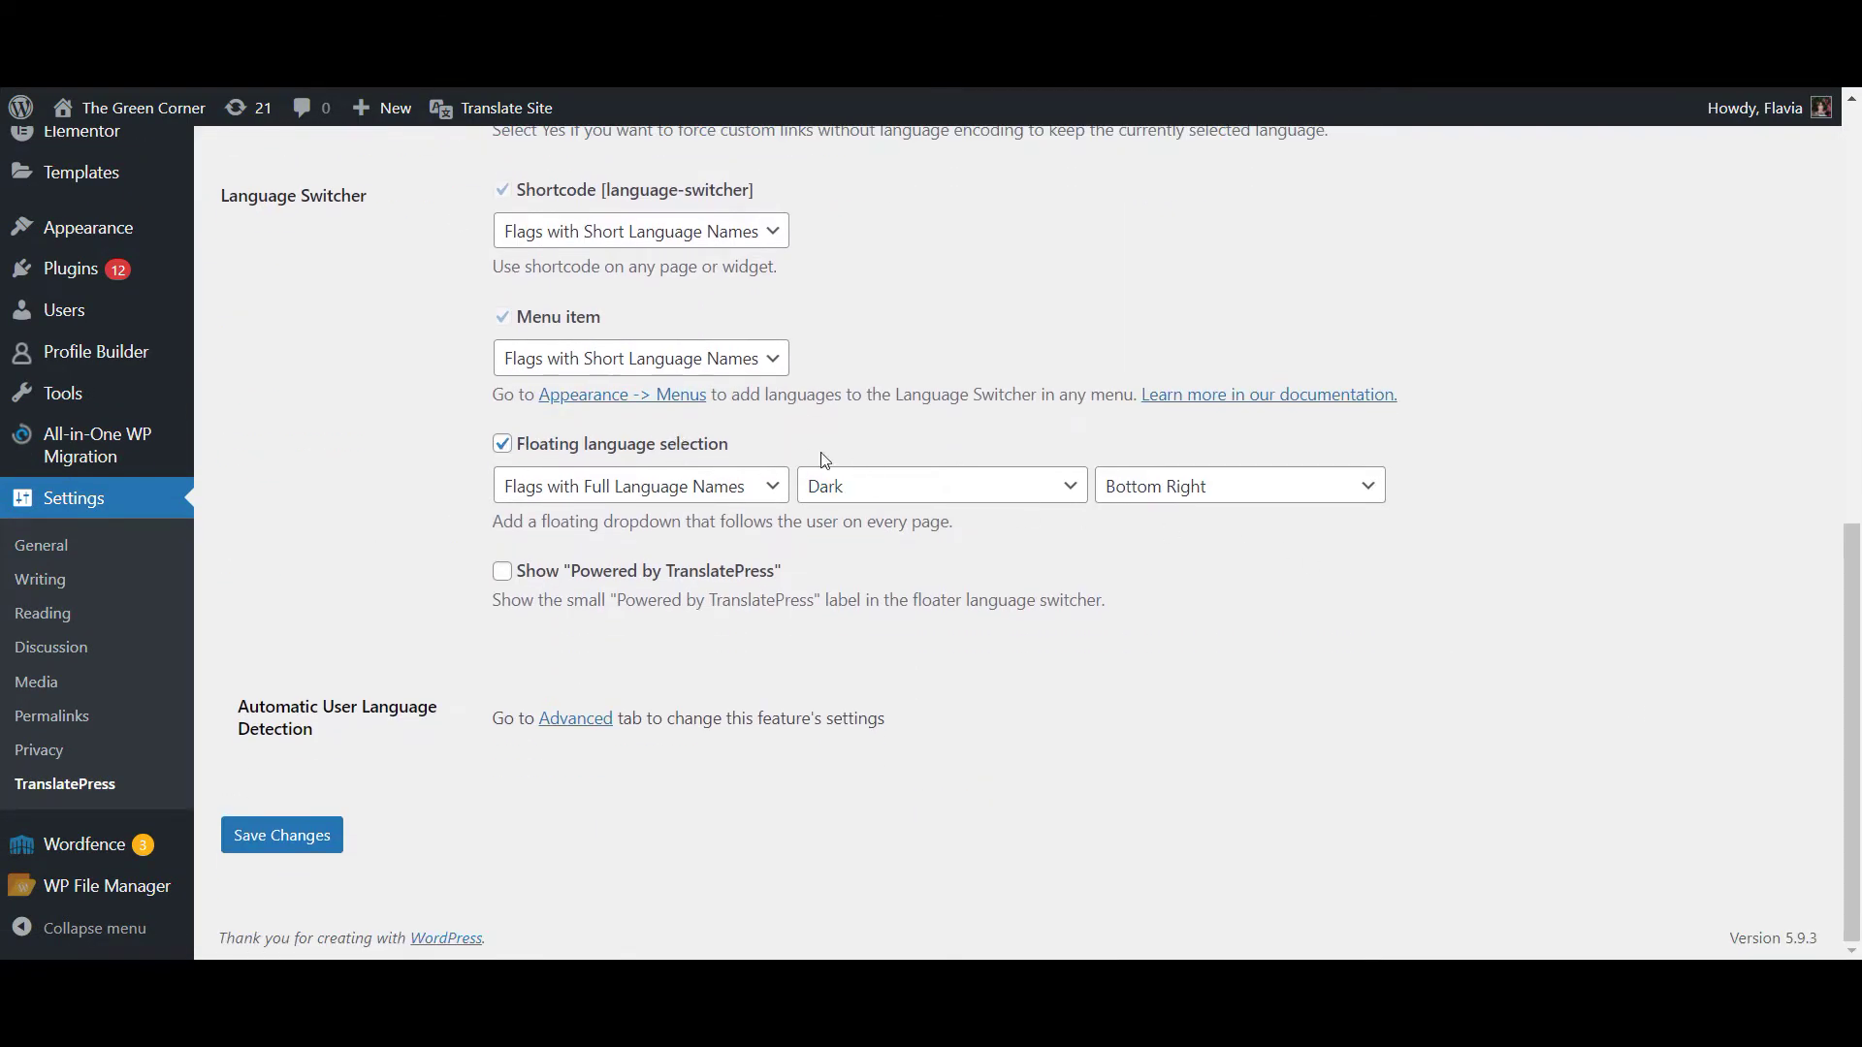
pyautogui.click(853, 494)
pyautogui.click(852, 538)
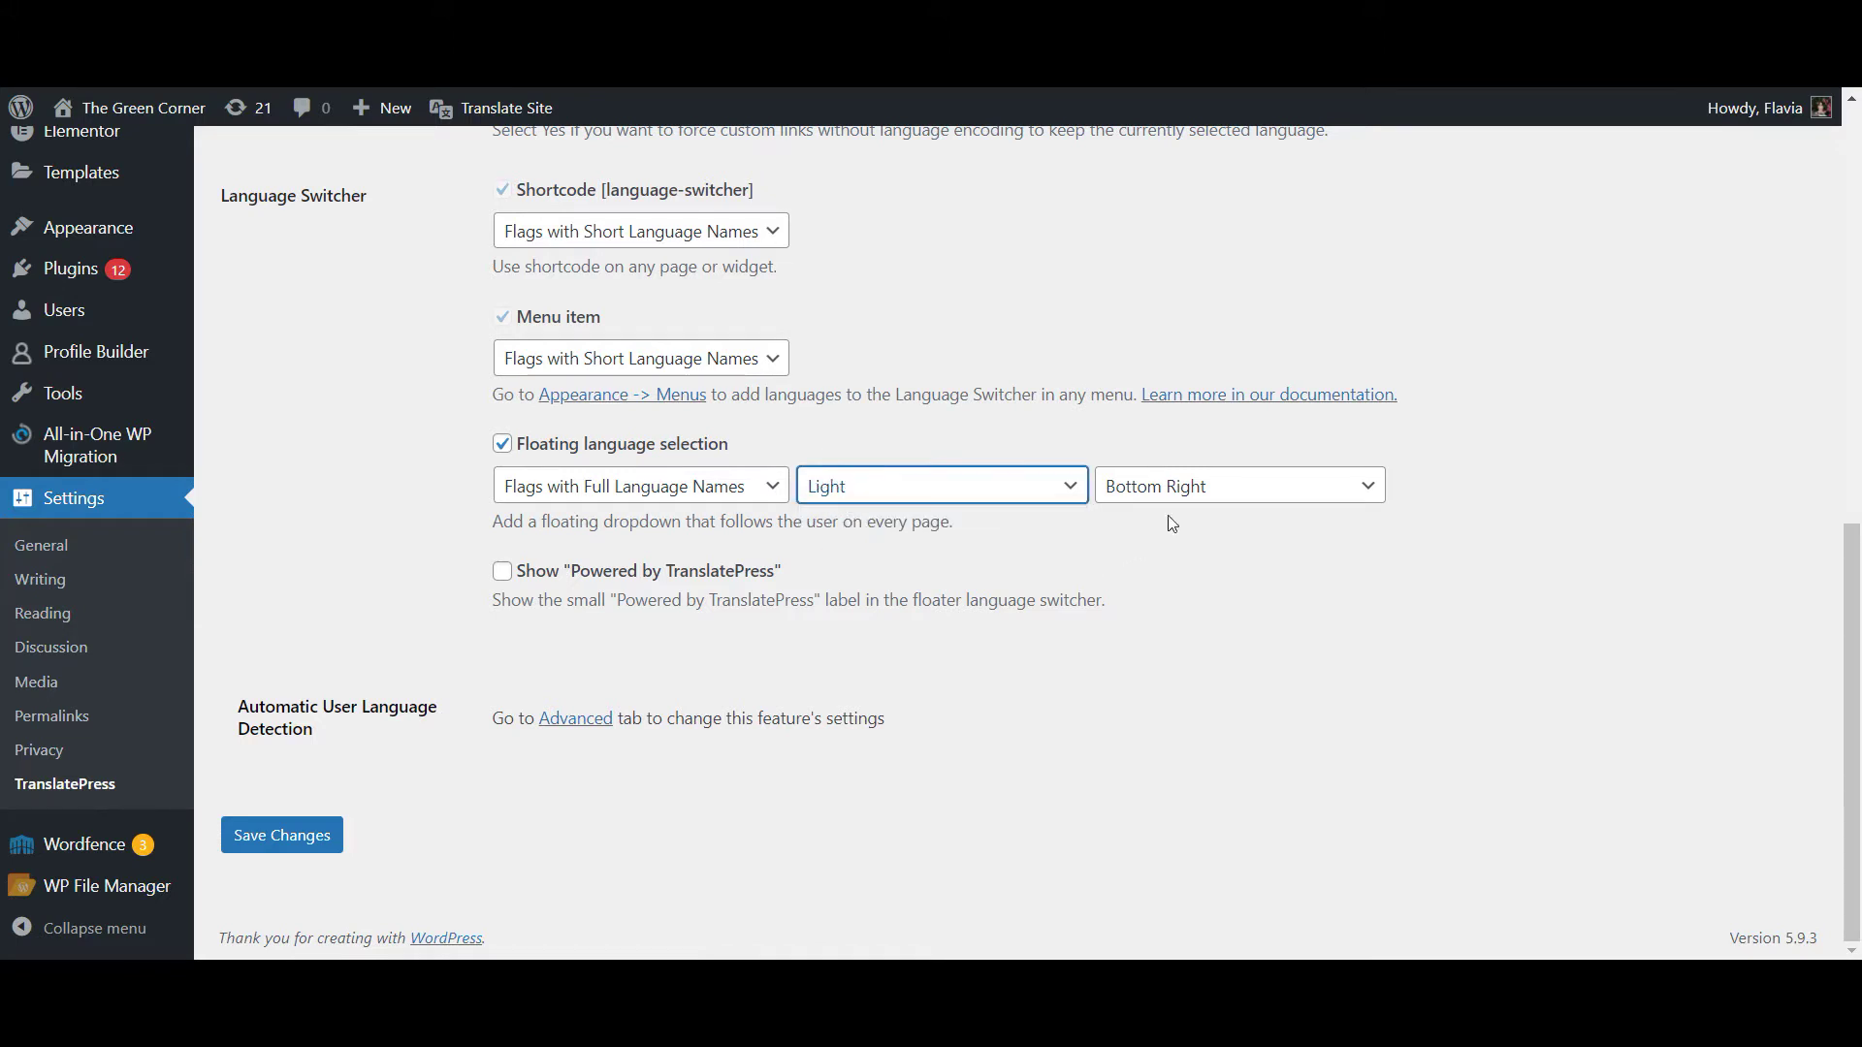
pyautogui.click(1187, 500)
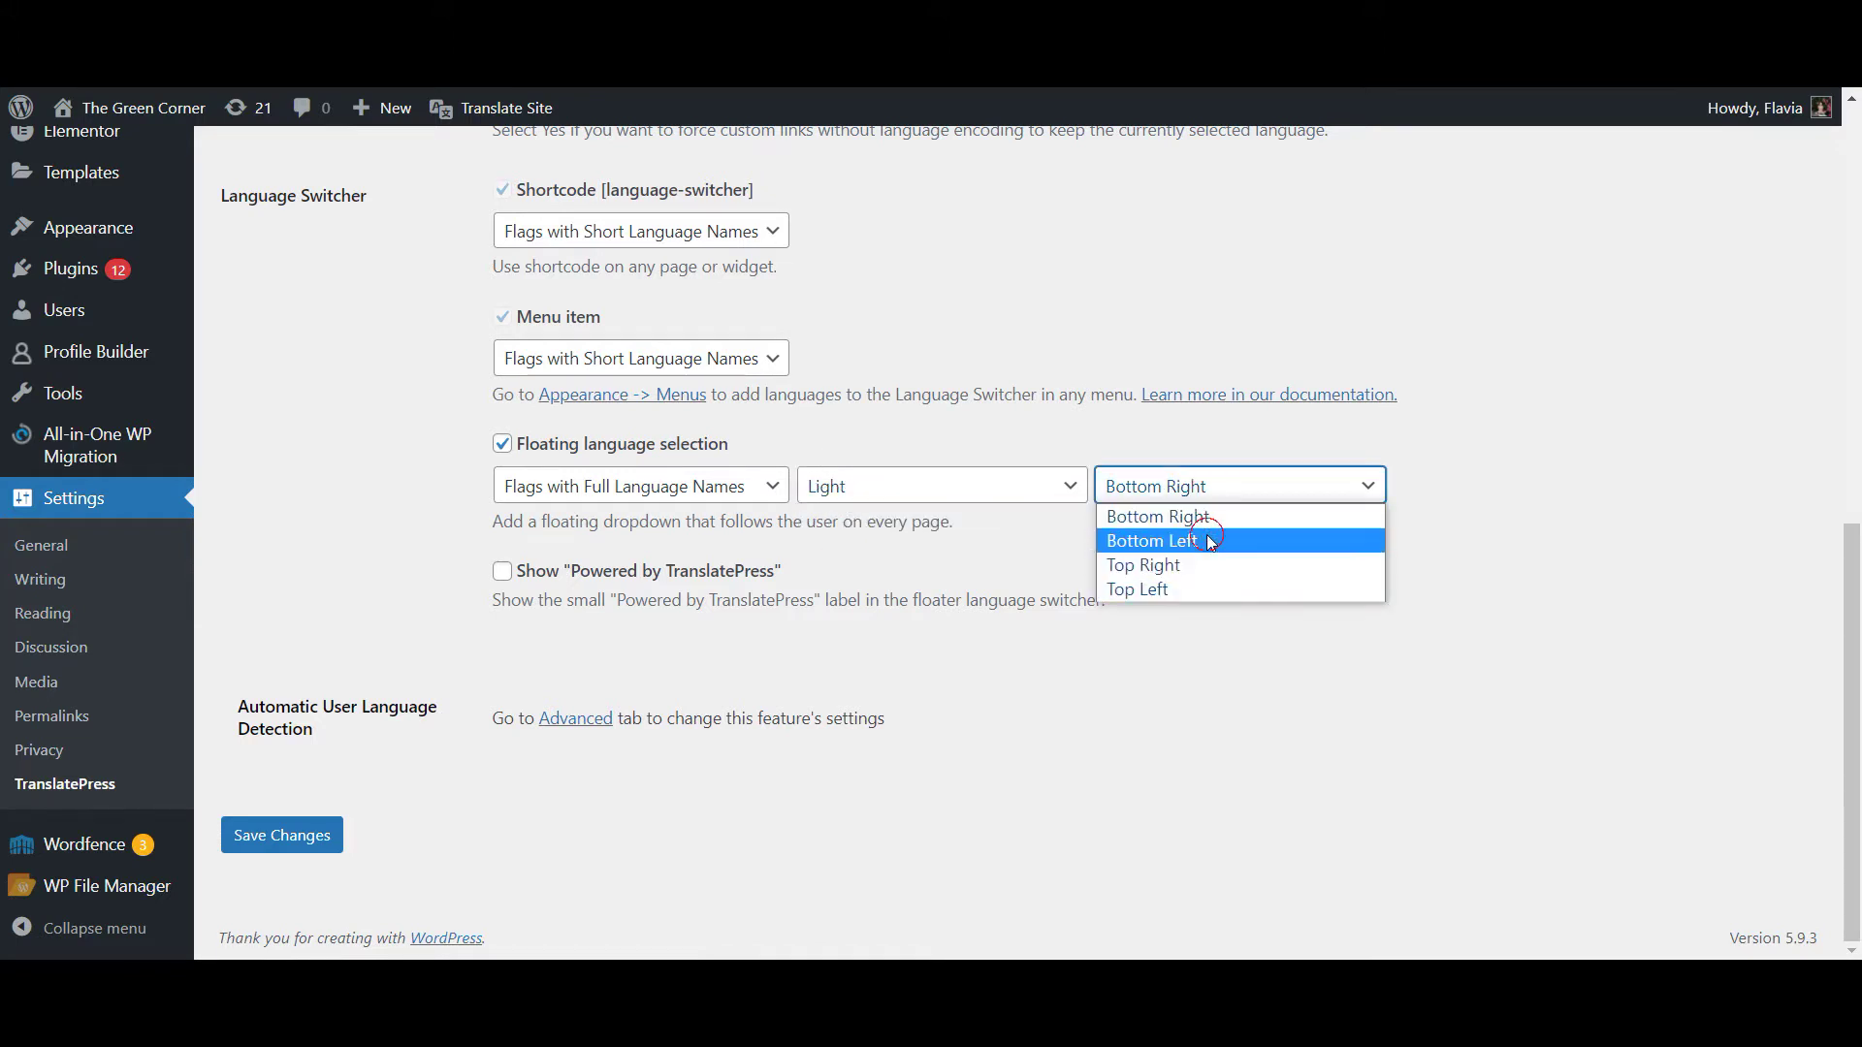
pyautogui.click(1205, 536)
pyautogui.click(739, 492)
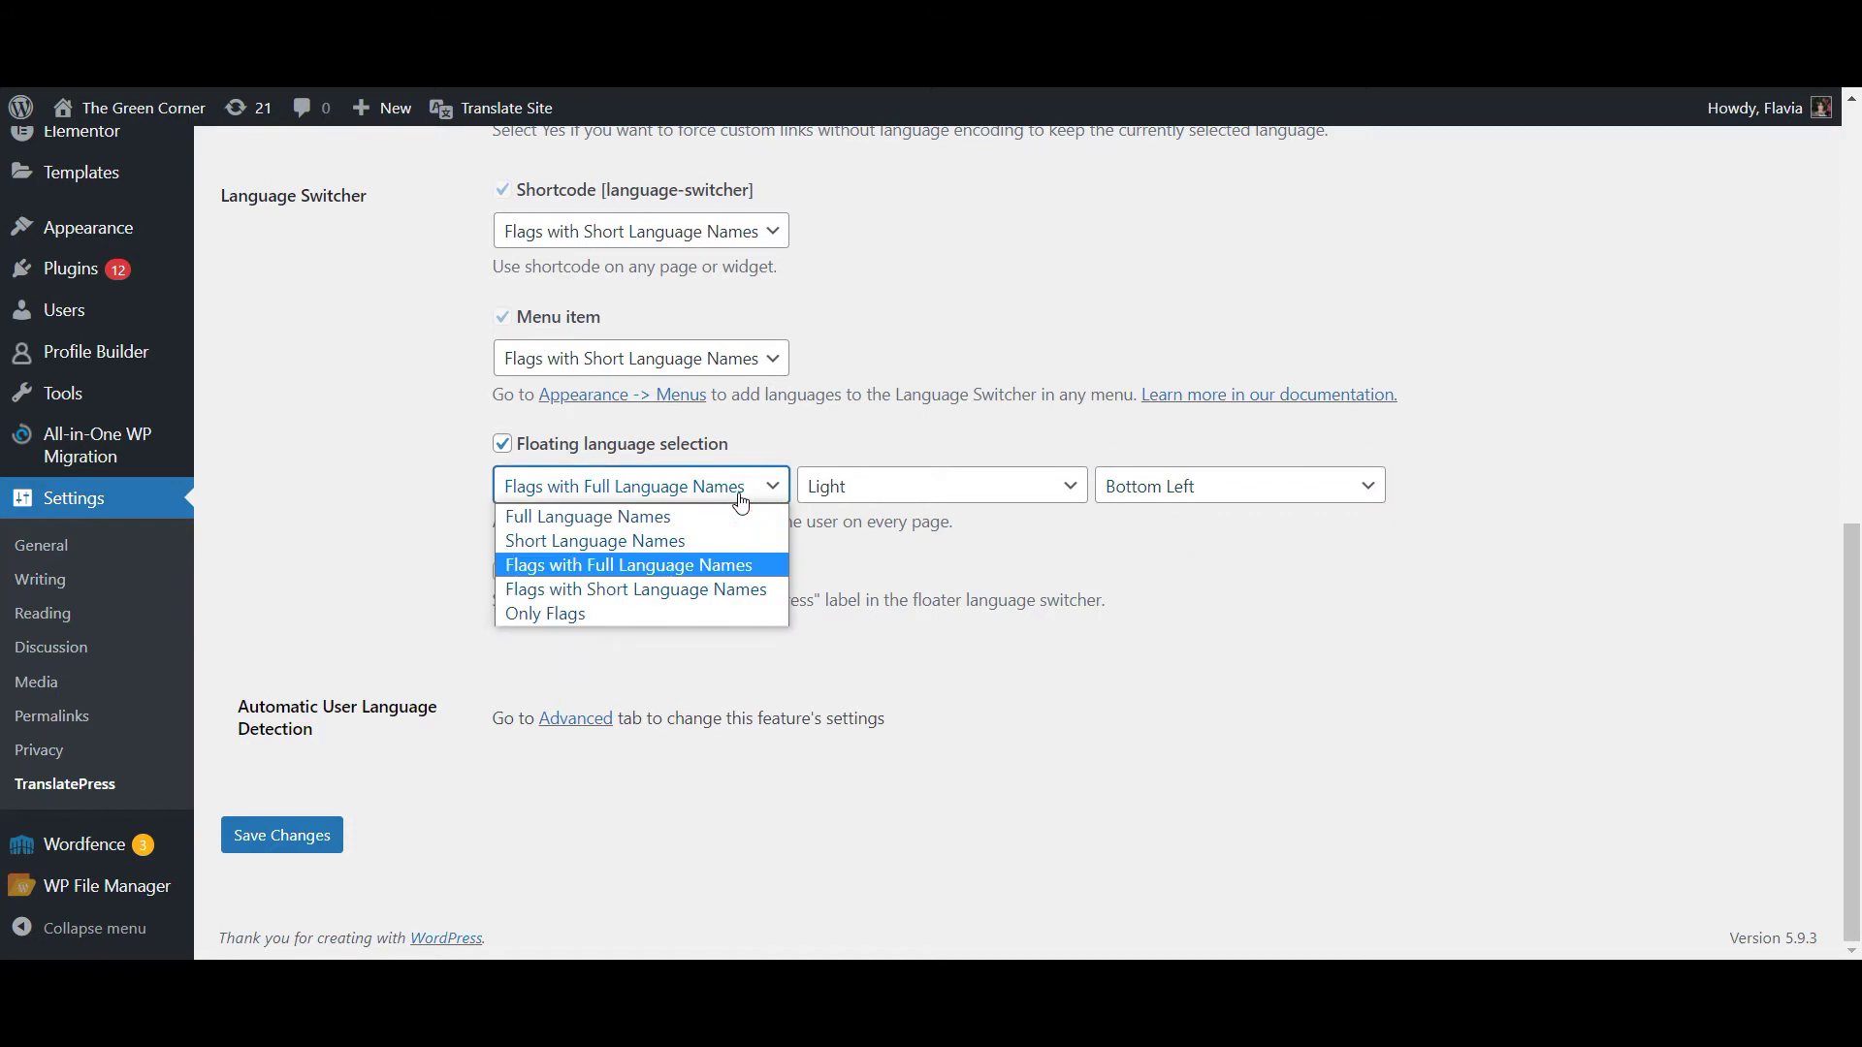
pyautogui.click(745, 594)
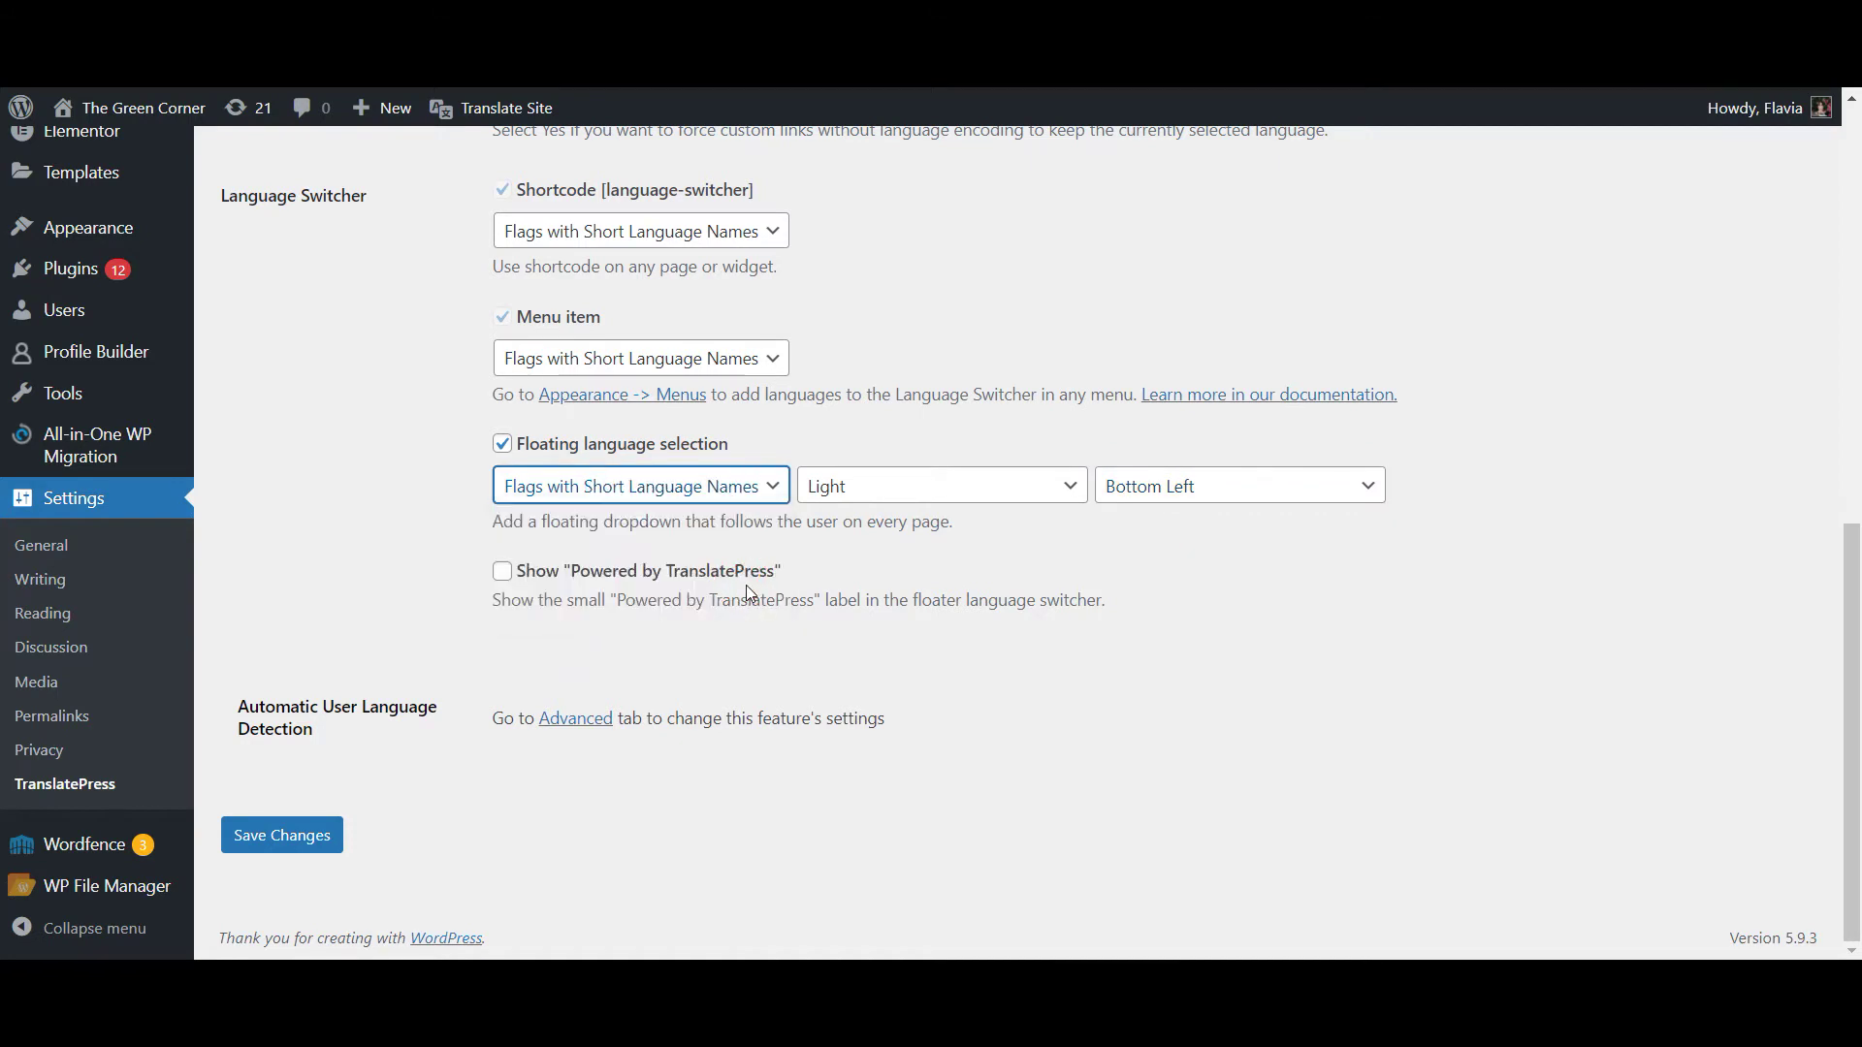
# Save the language switcher settings and uncheck Floating language selection
pyautogui.click(281, 836)
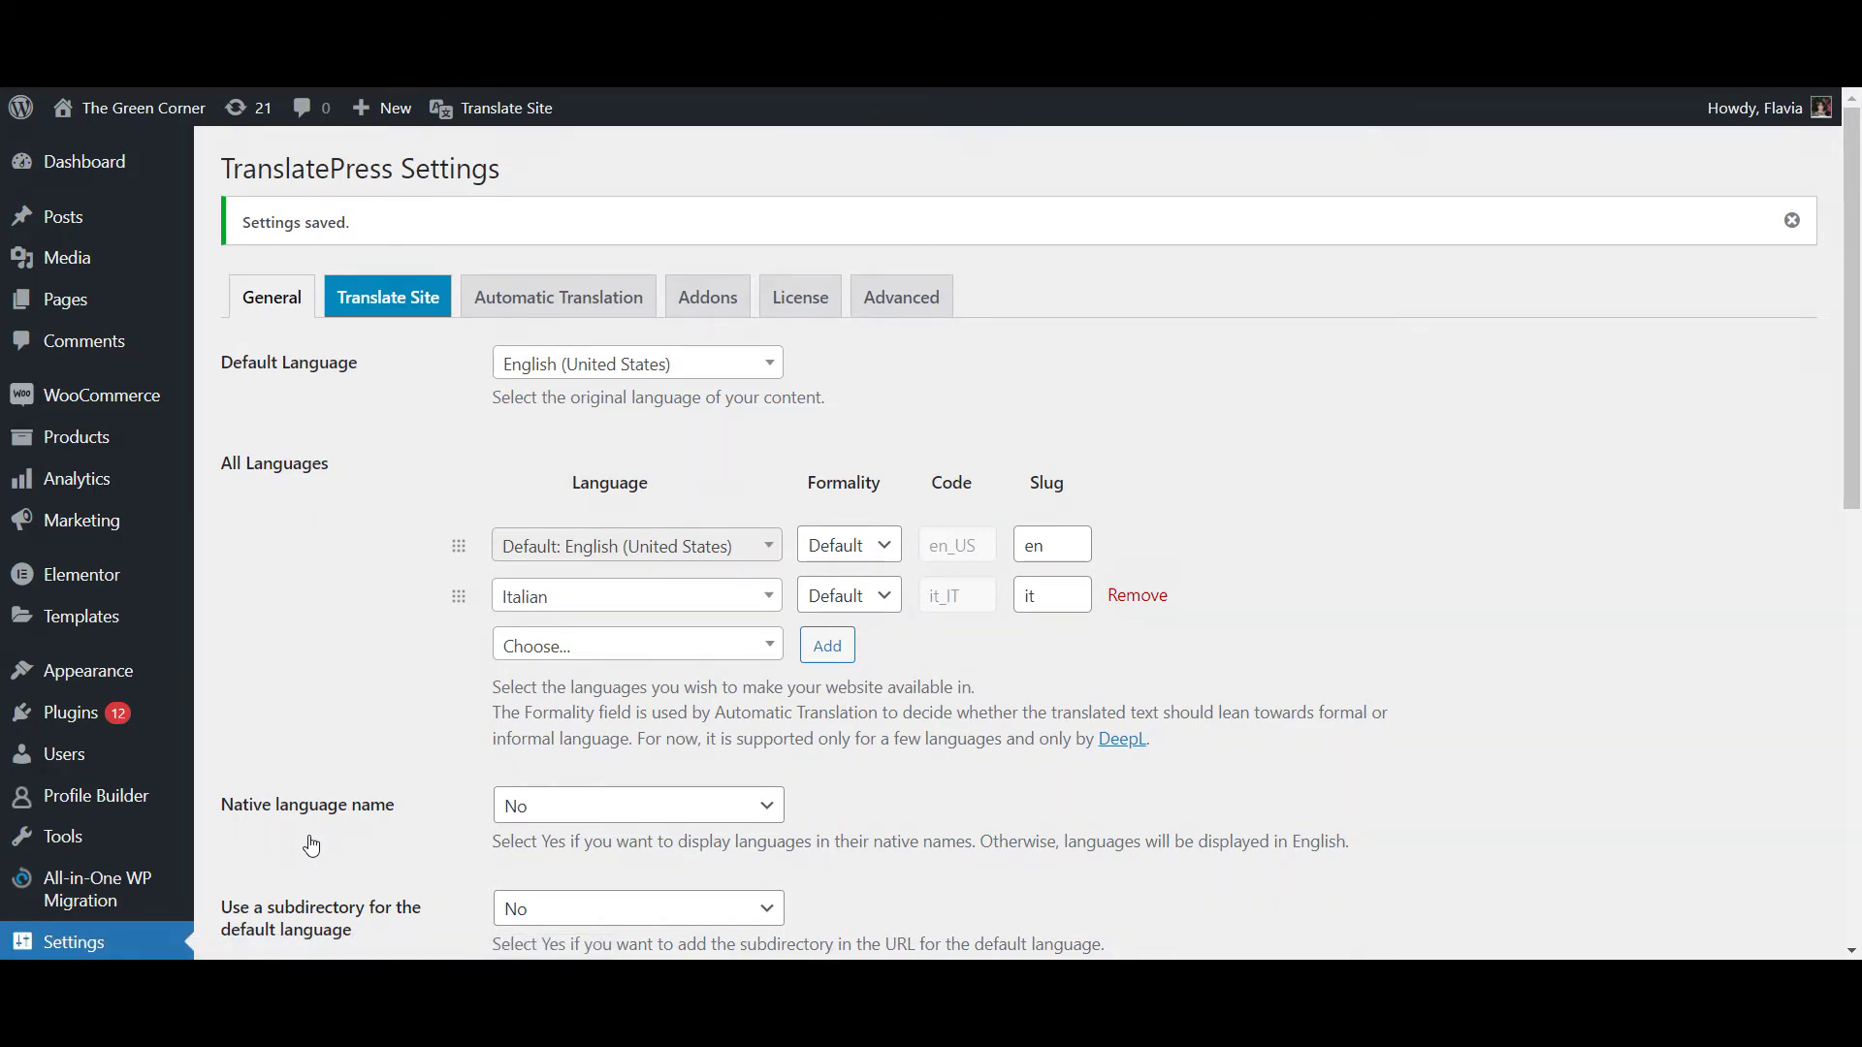
pyautogui.scroll(-10, 310, 845)
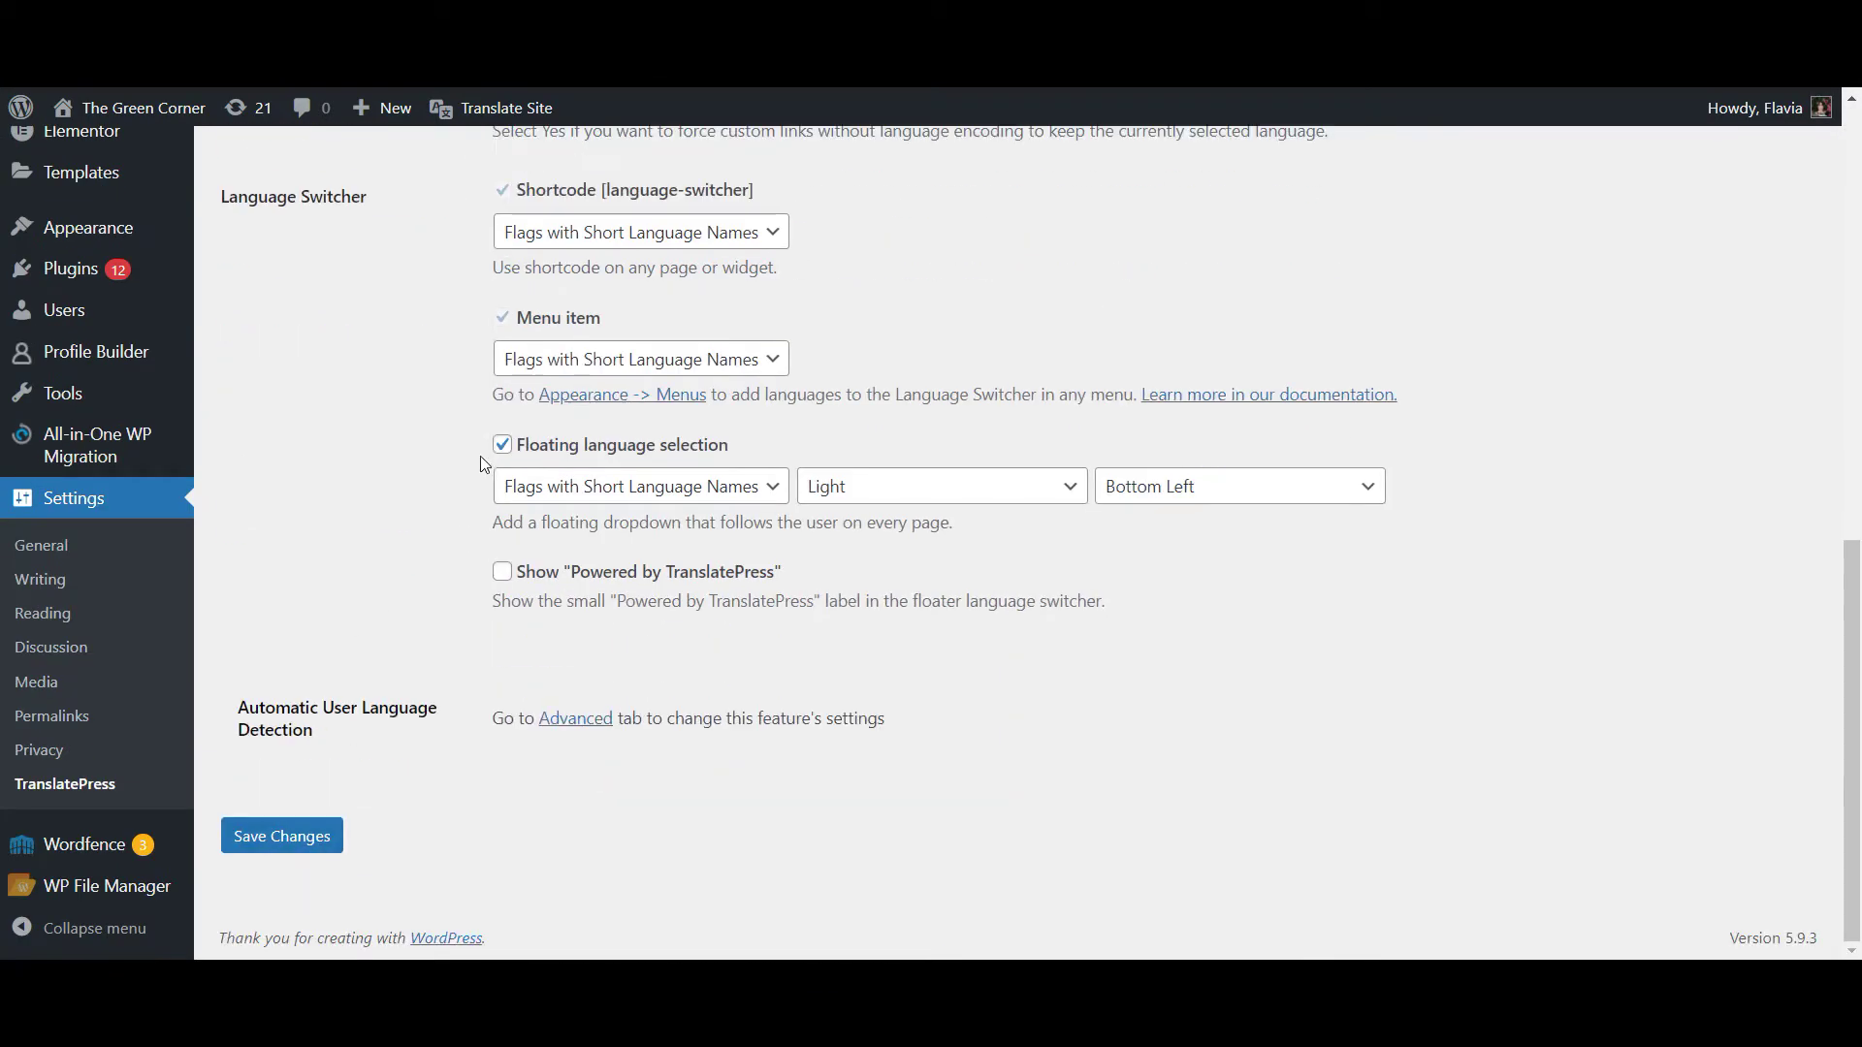
pyautogui.click(501, 445)
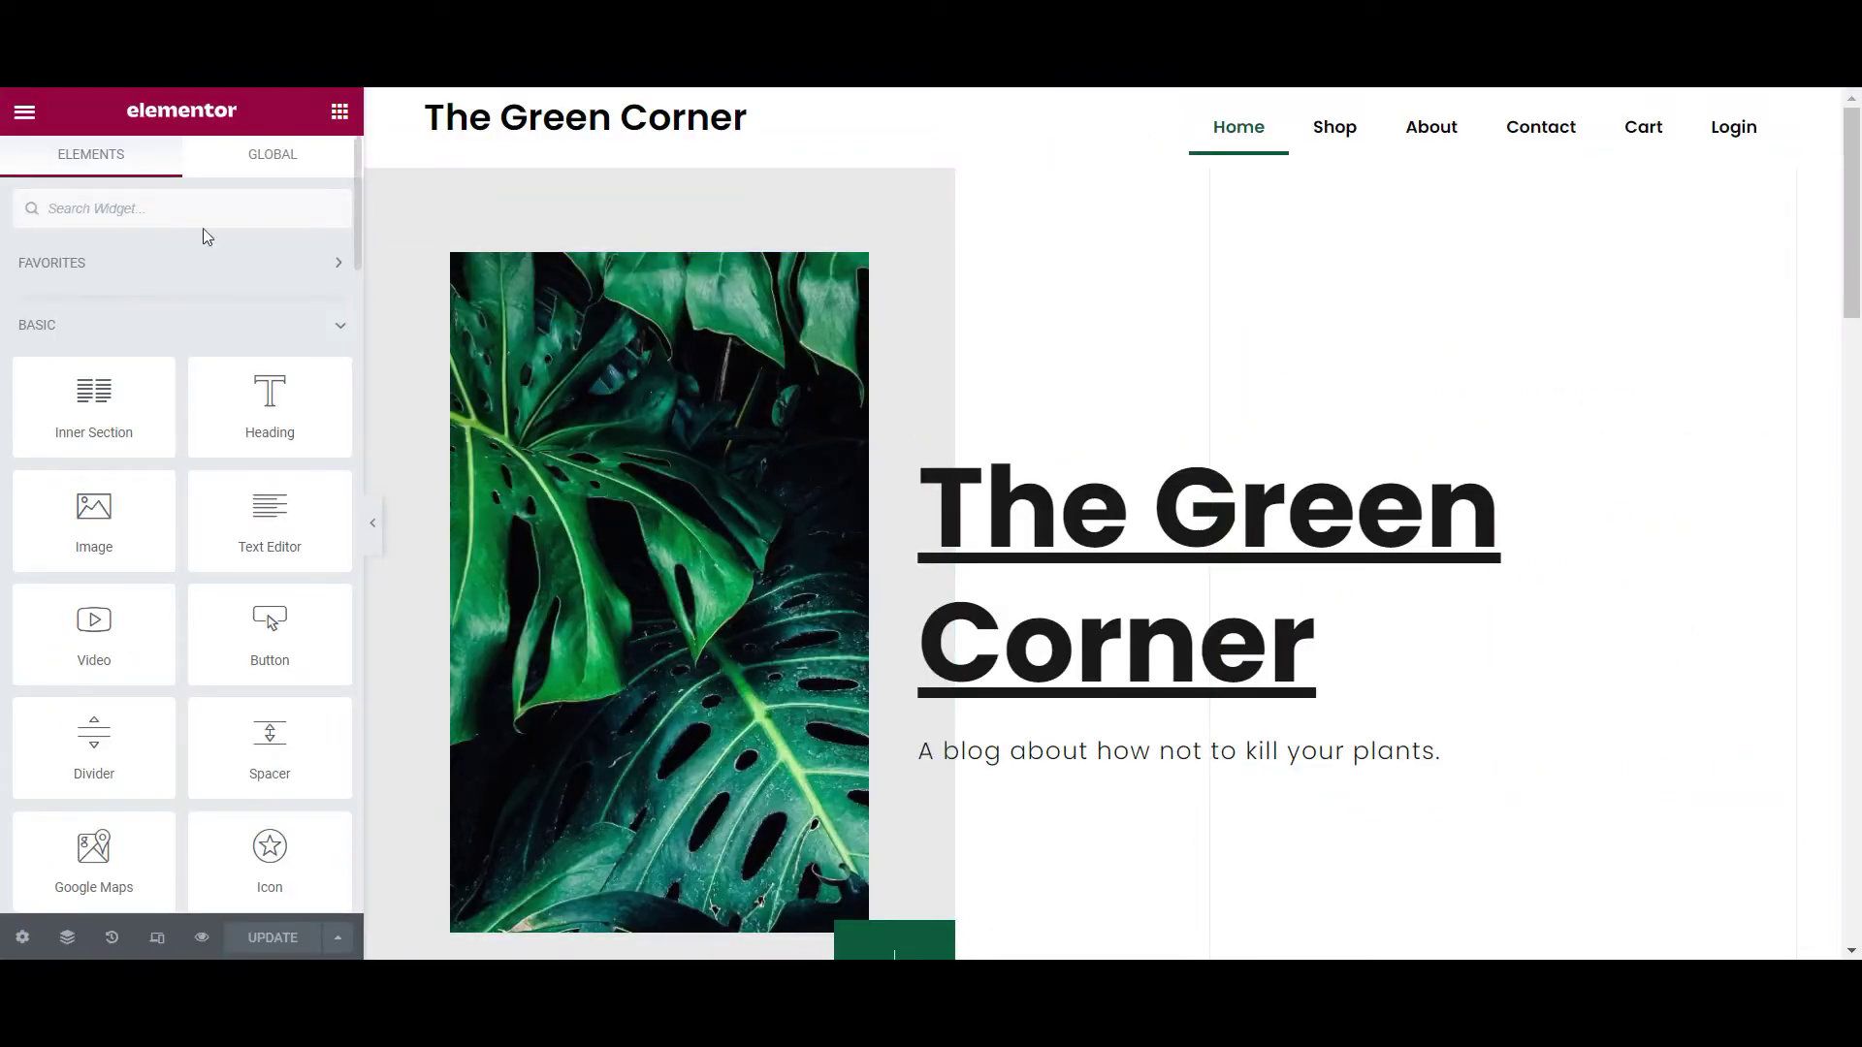
# Drop a Shortcode widget beside the footer Search and paste [language-switcher] into it
pyautogui.click(189, 215)
pyautogui.write('shortcode')
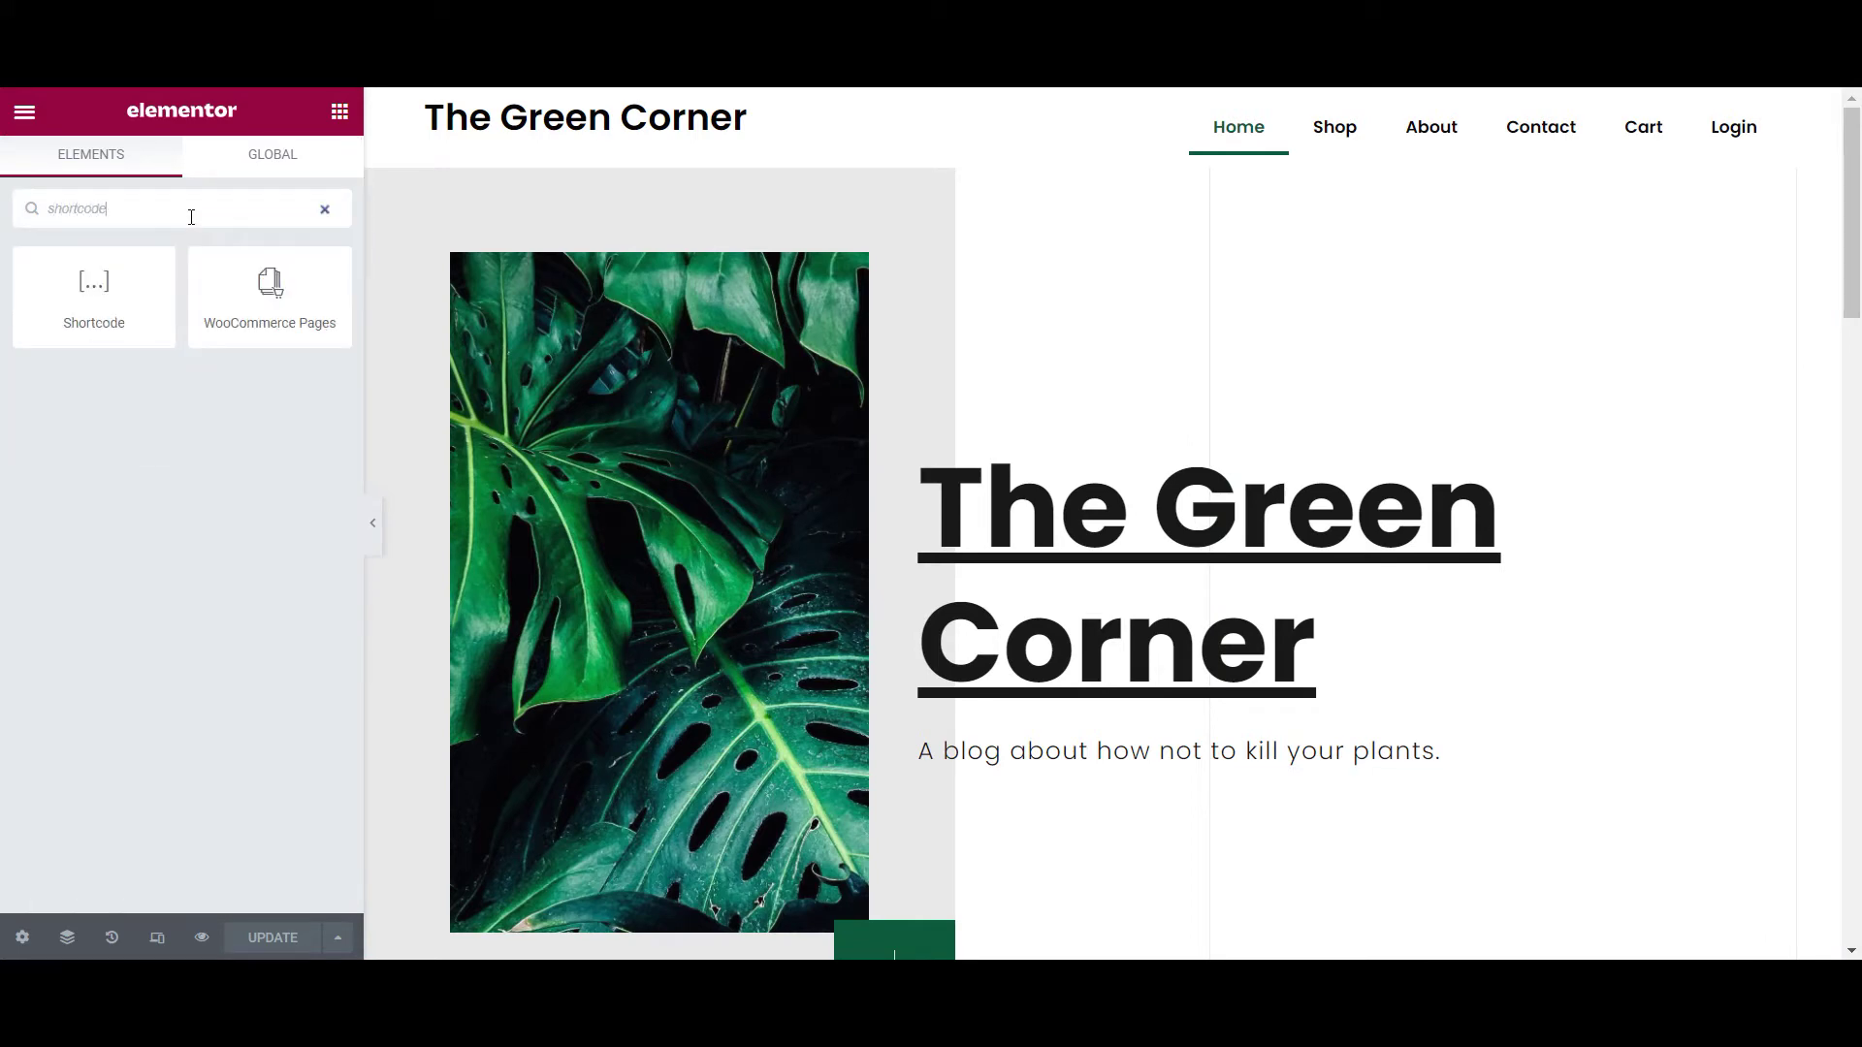
pyautogui.scroll(-15, 496, 513)
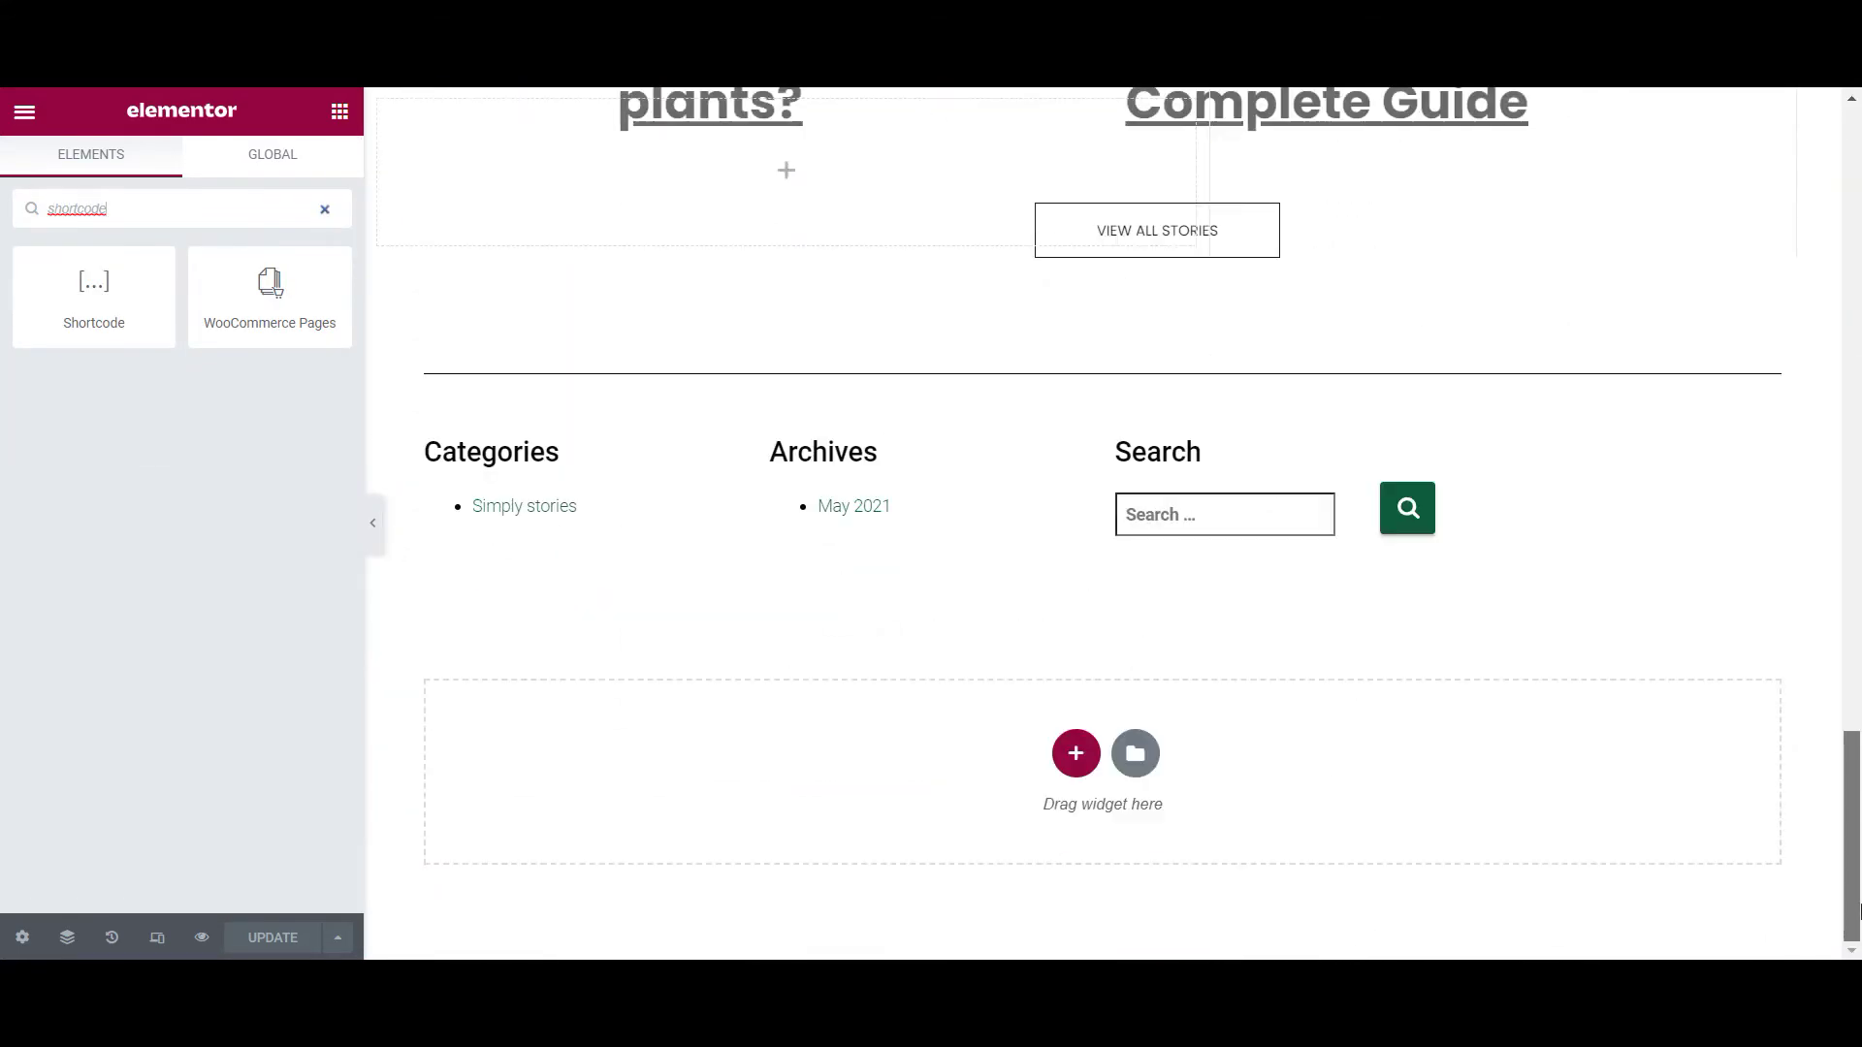
pyautogui.moveTo(124, 301); pyautogui.dragTo(1617, 428)
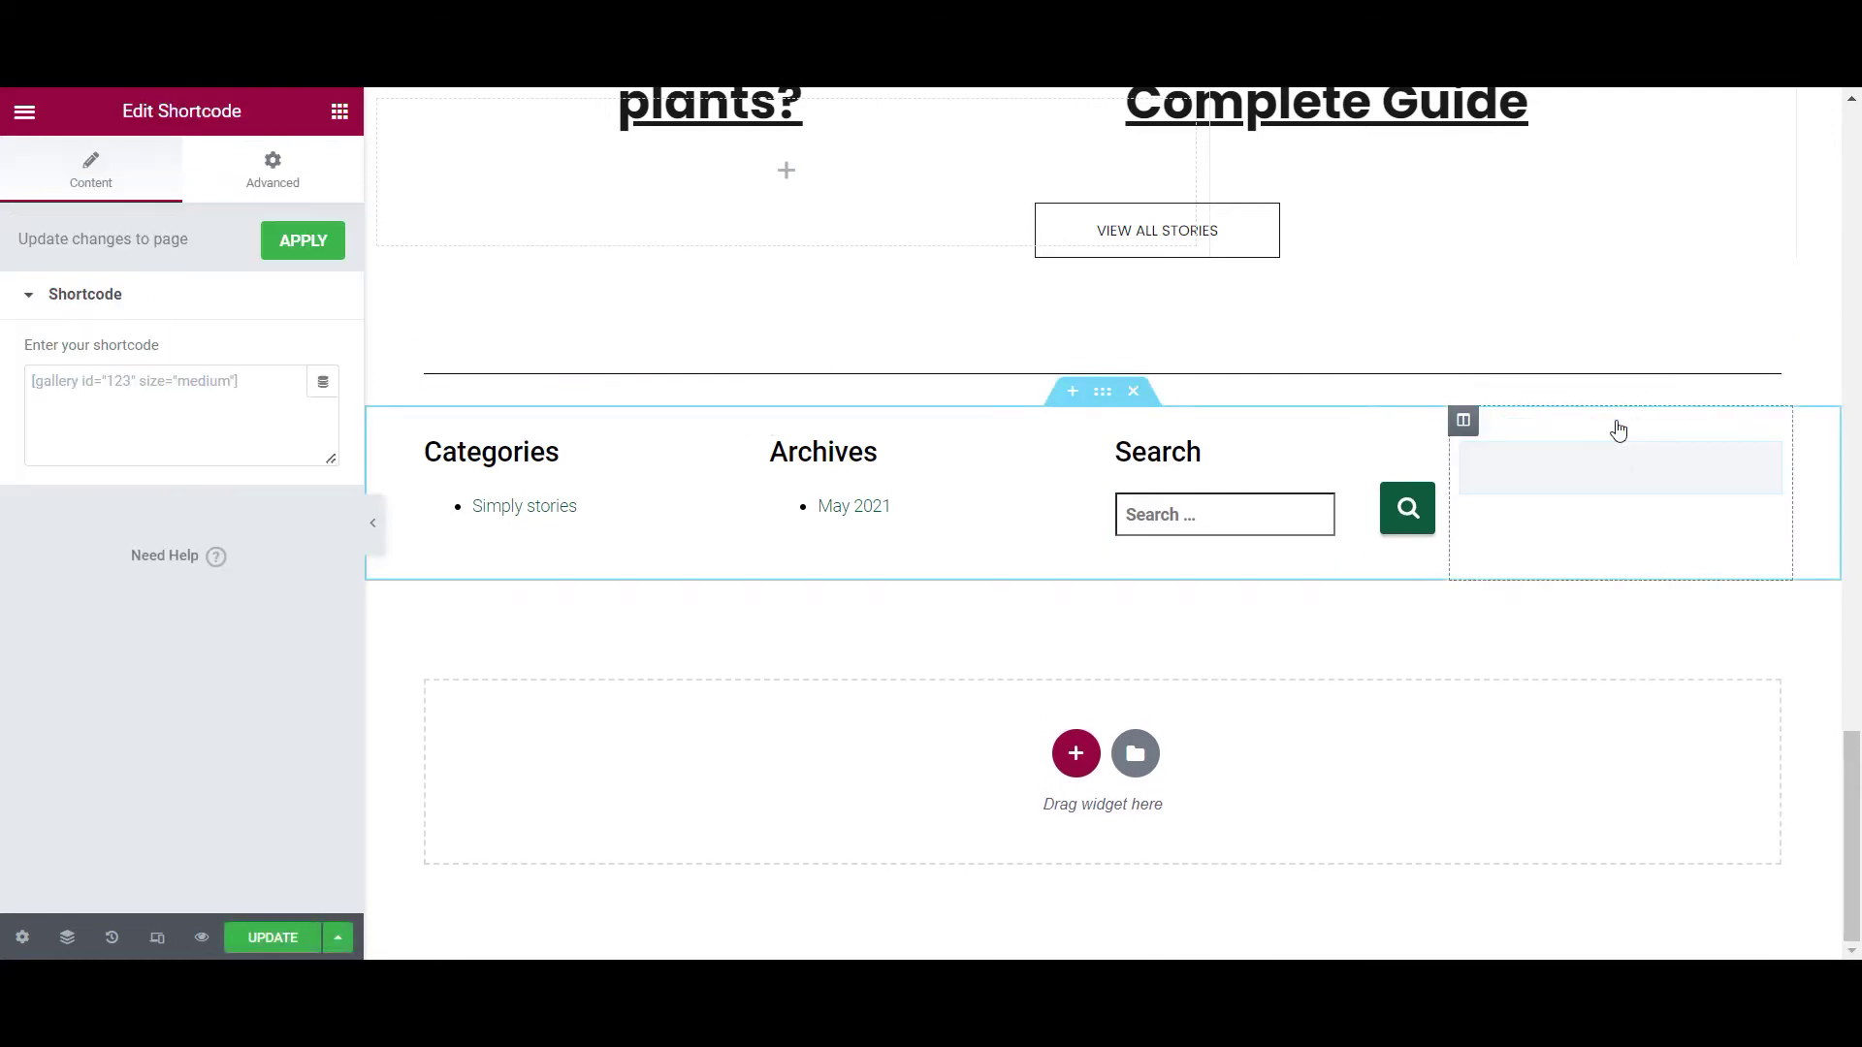
pyautogui.click(158, 380)
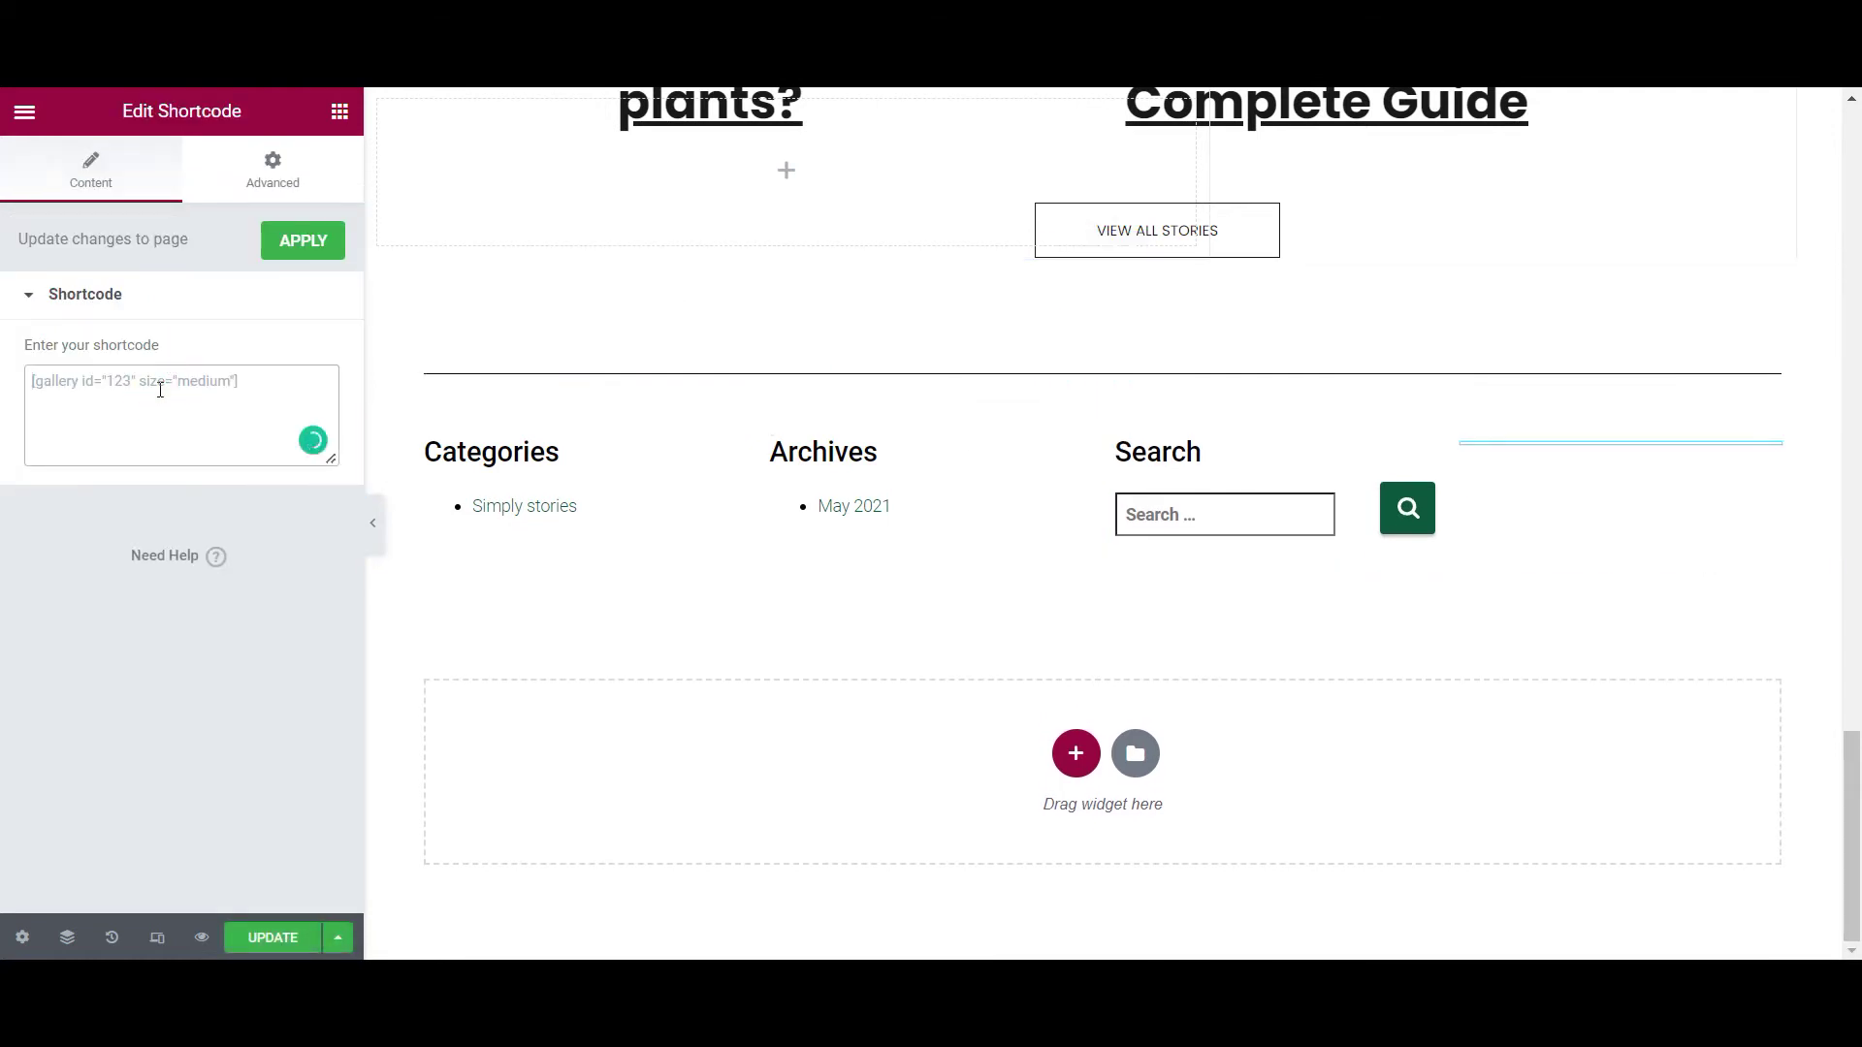
pyautogui.write('[language-switcher]')
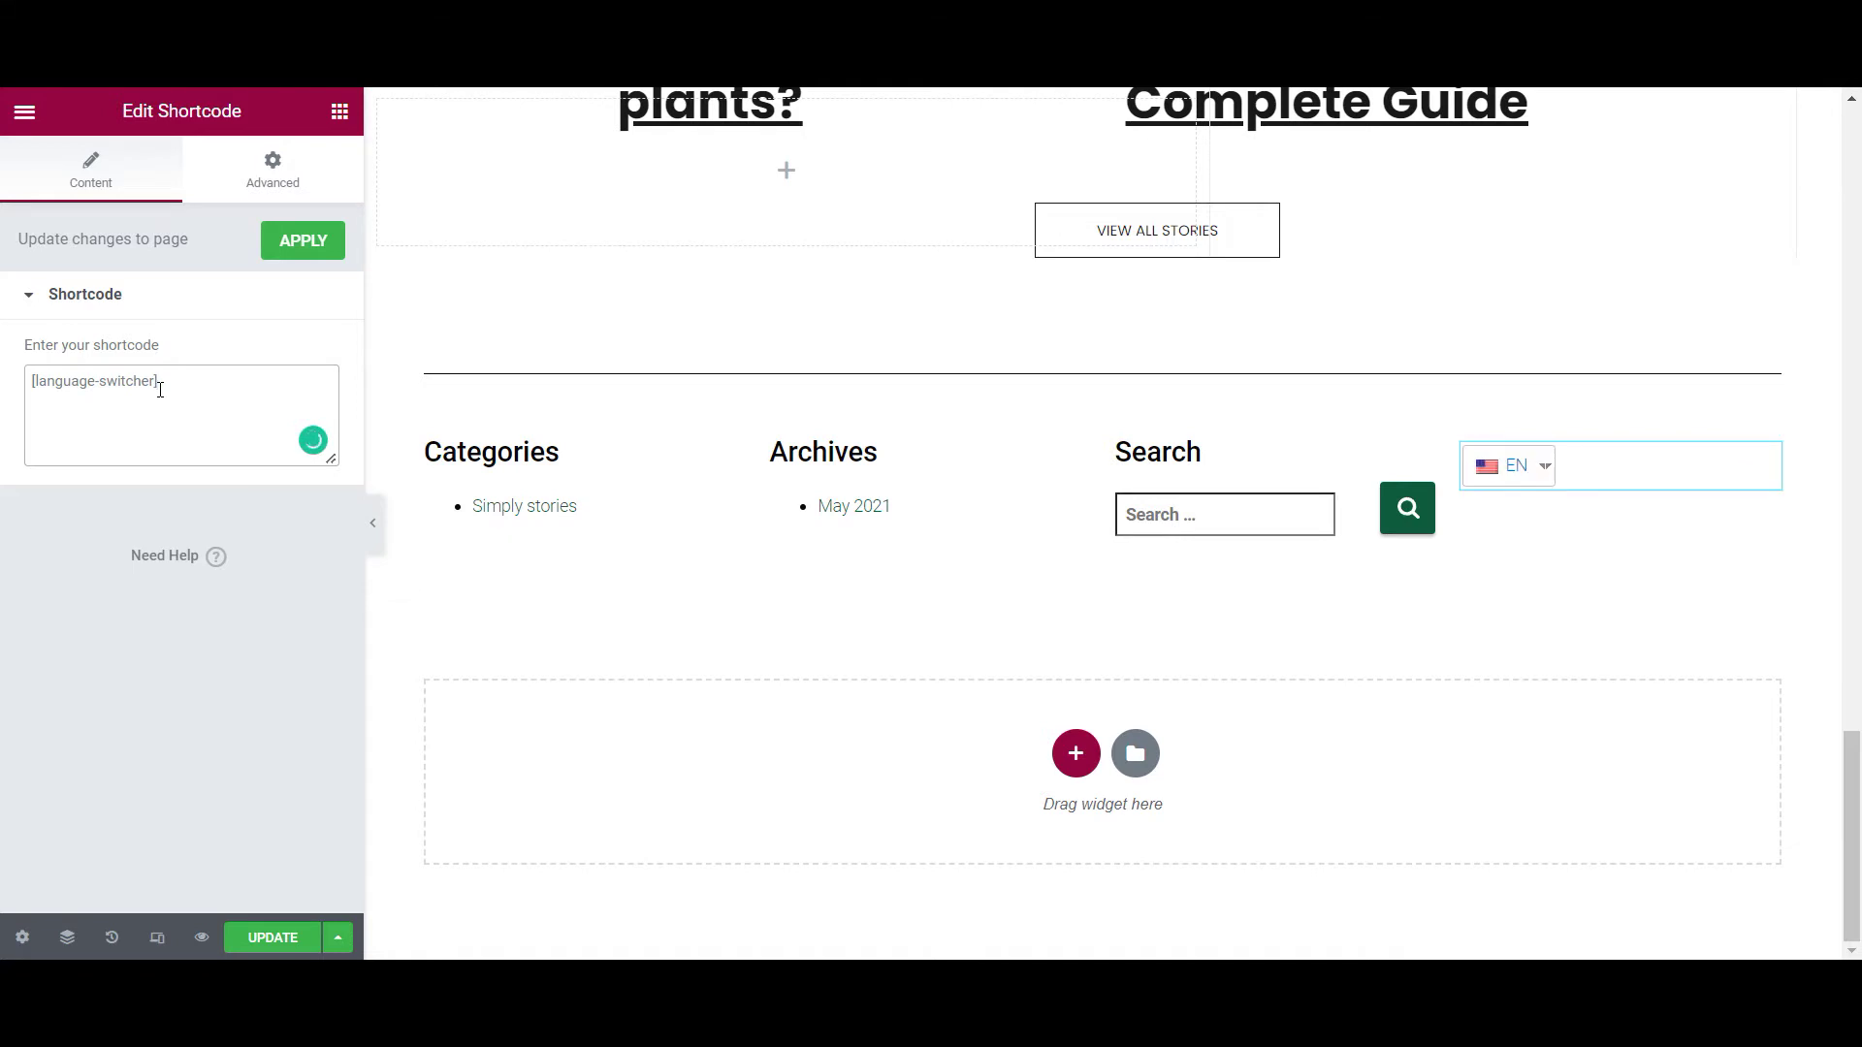
# Check the EN/IT options, then move the switcher up and back beside footer Search
pyautogui.click(1525, 463)
pyautogui.moveTo(1528, 444); pyautogui.dragTo(1489, 251)
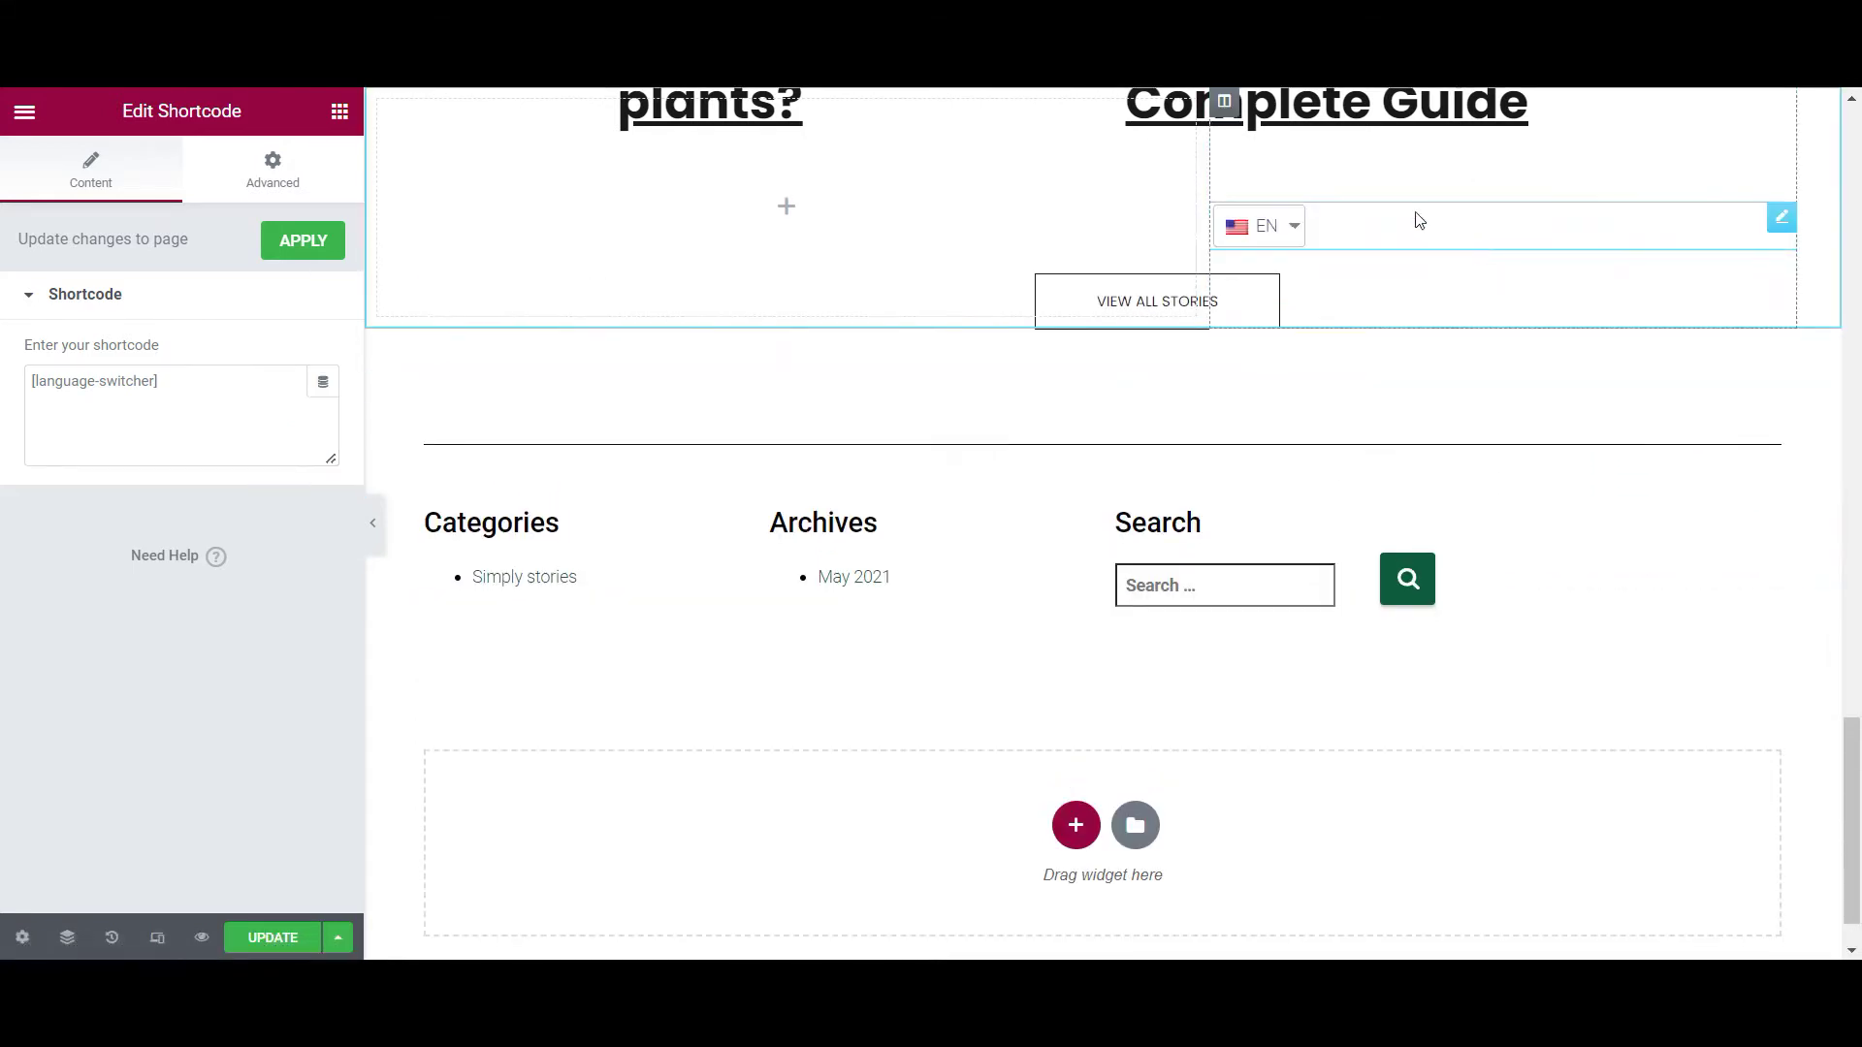
pyautogui.moveTo(1261, 226); pyautogui.dragTo(1562, 503)
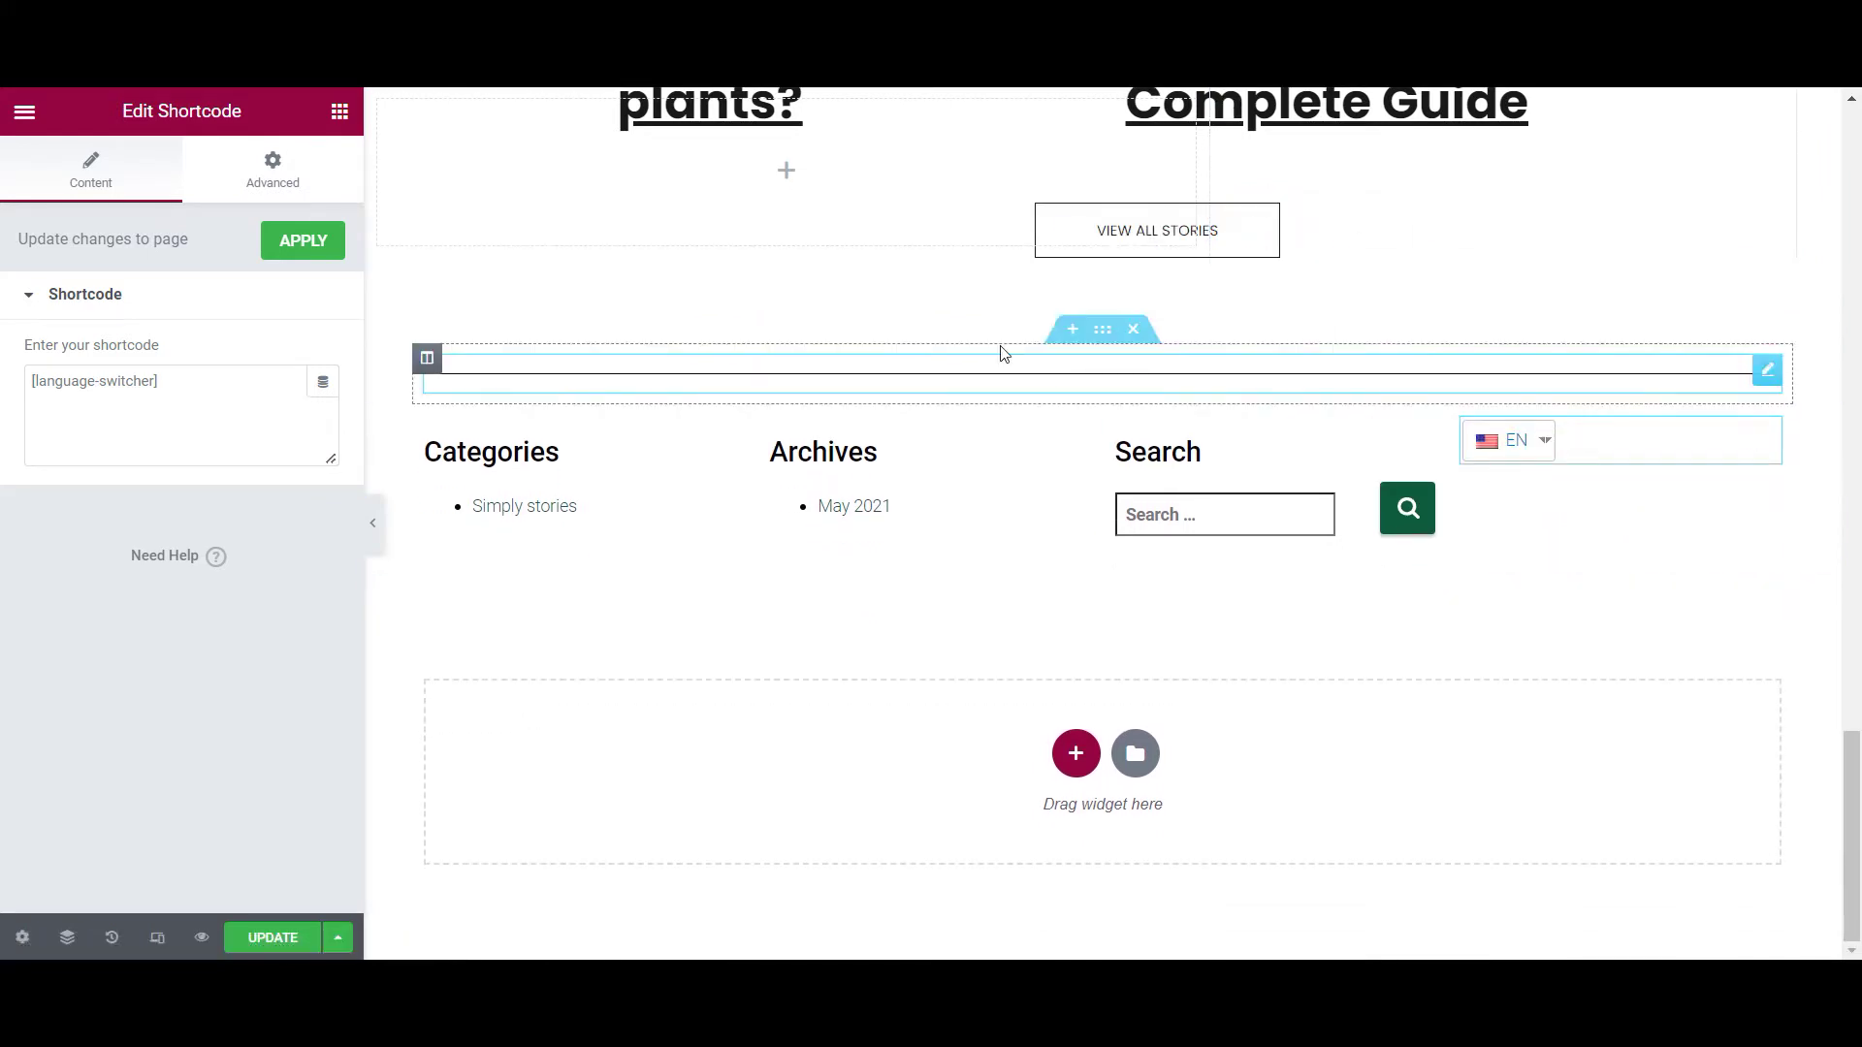
# Give the switcher widget Absolute position with 103 px horizontal and 72 px vertical offsets
pyautogui.click(260, 186)
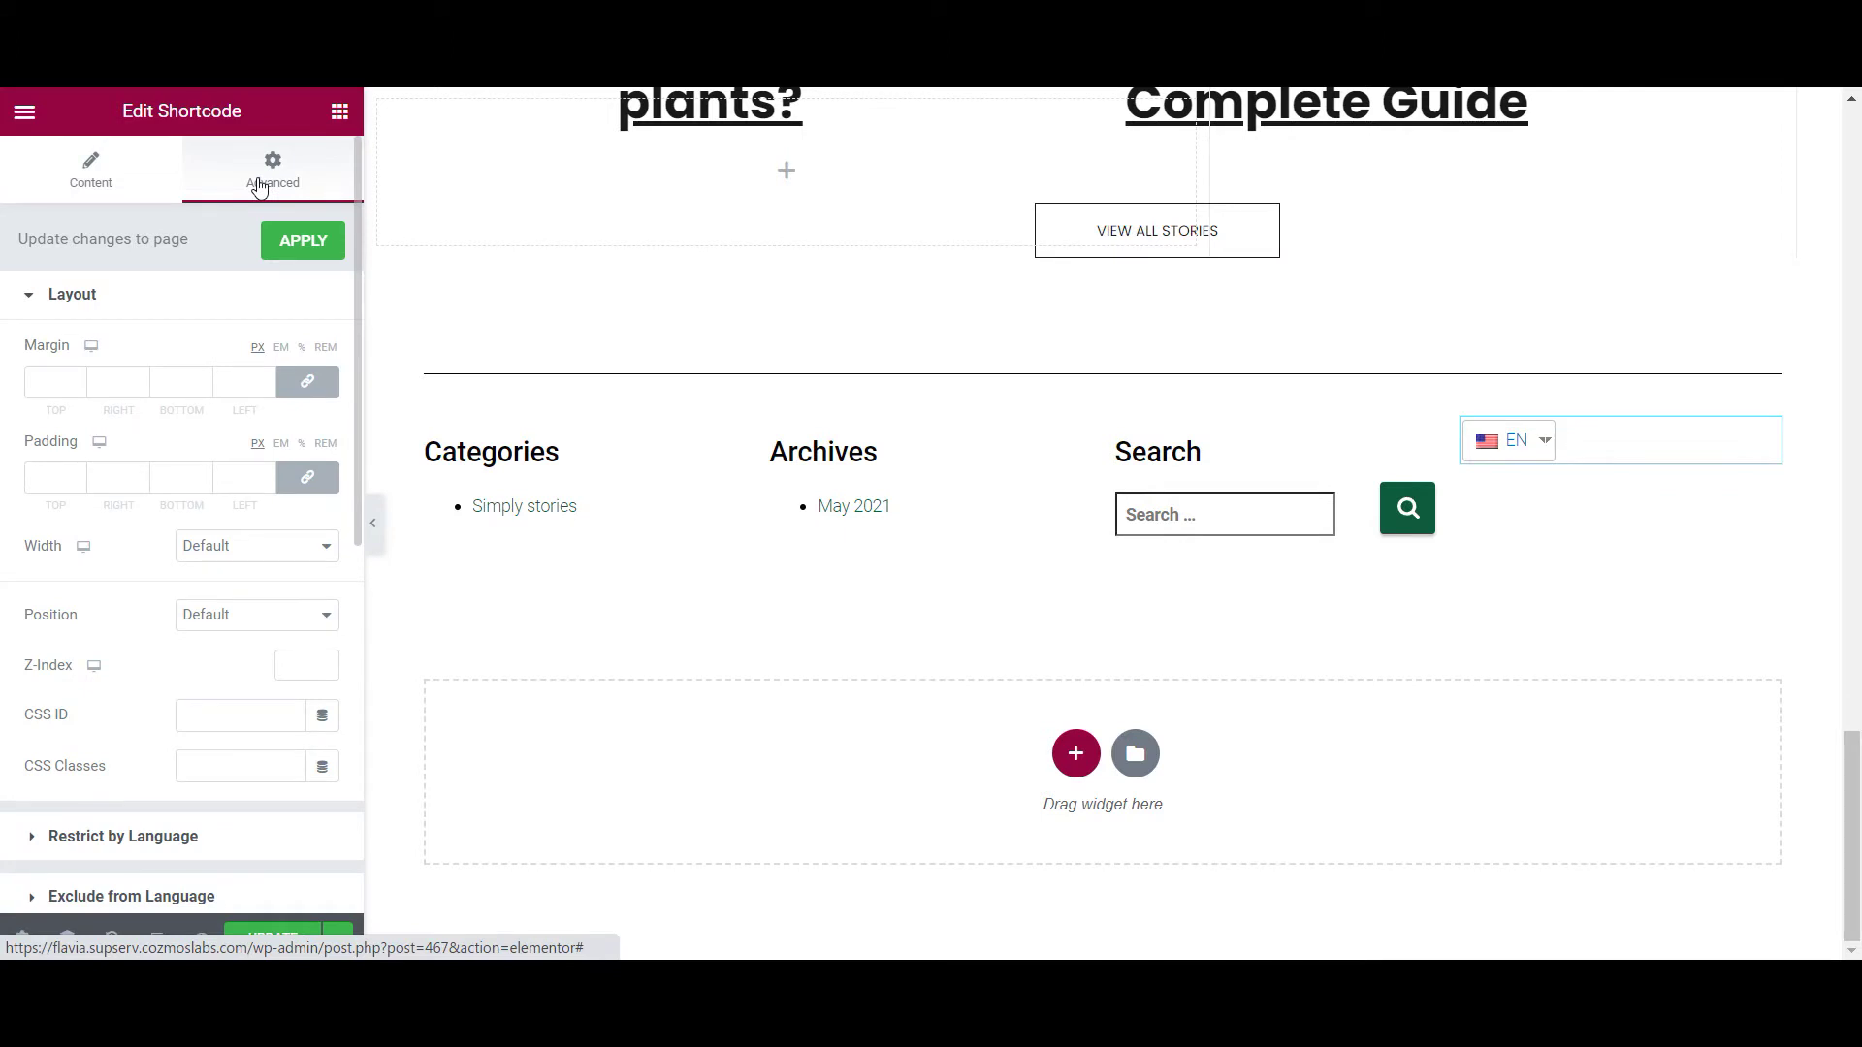
pyautogui.click(258, 616)
pyautogui.click(265, 657)
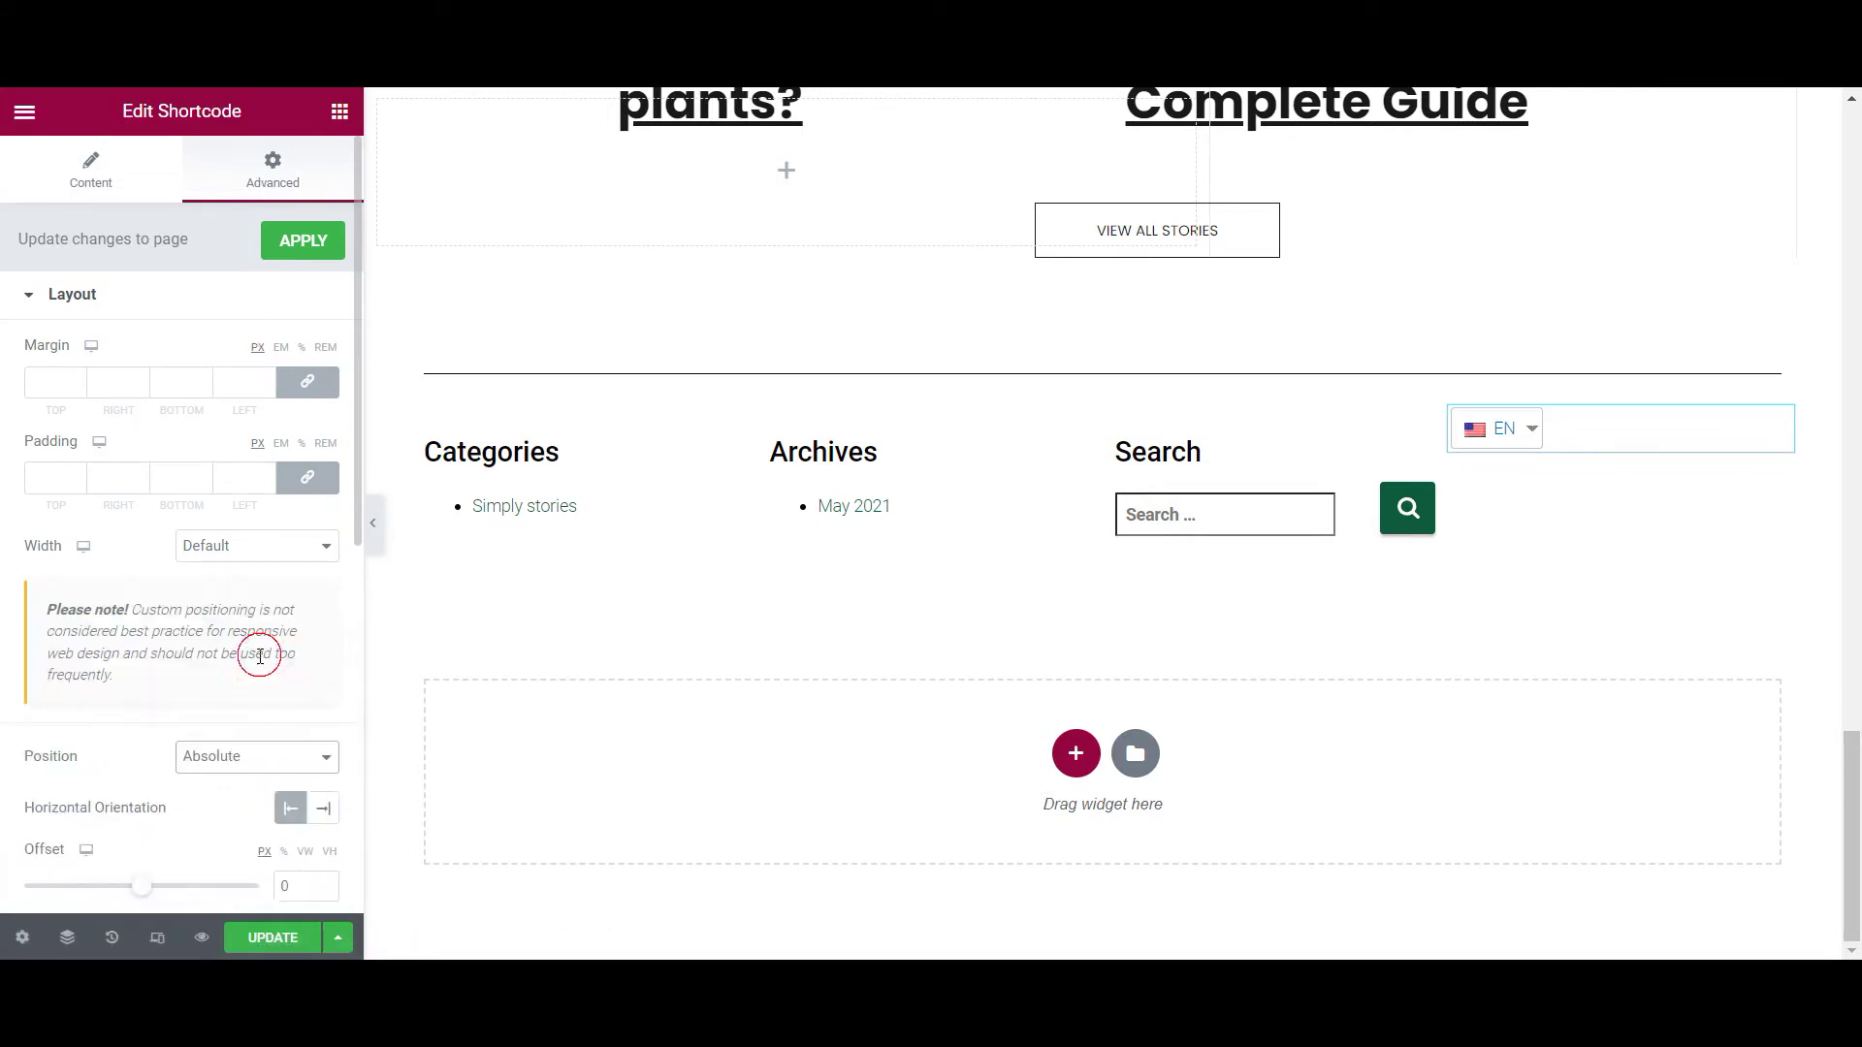
pyautogui.scroll(-5, 258, 652)
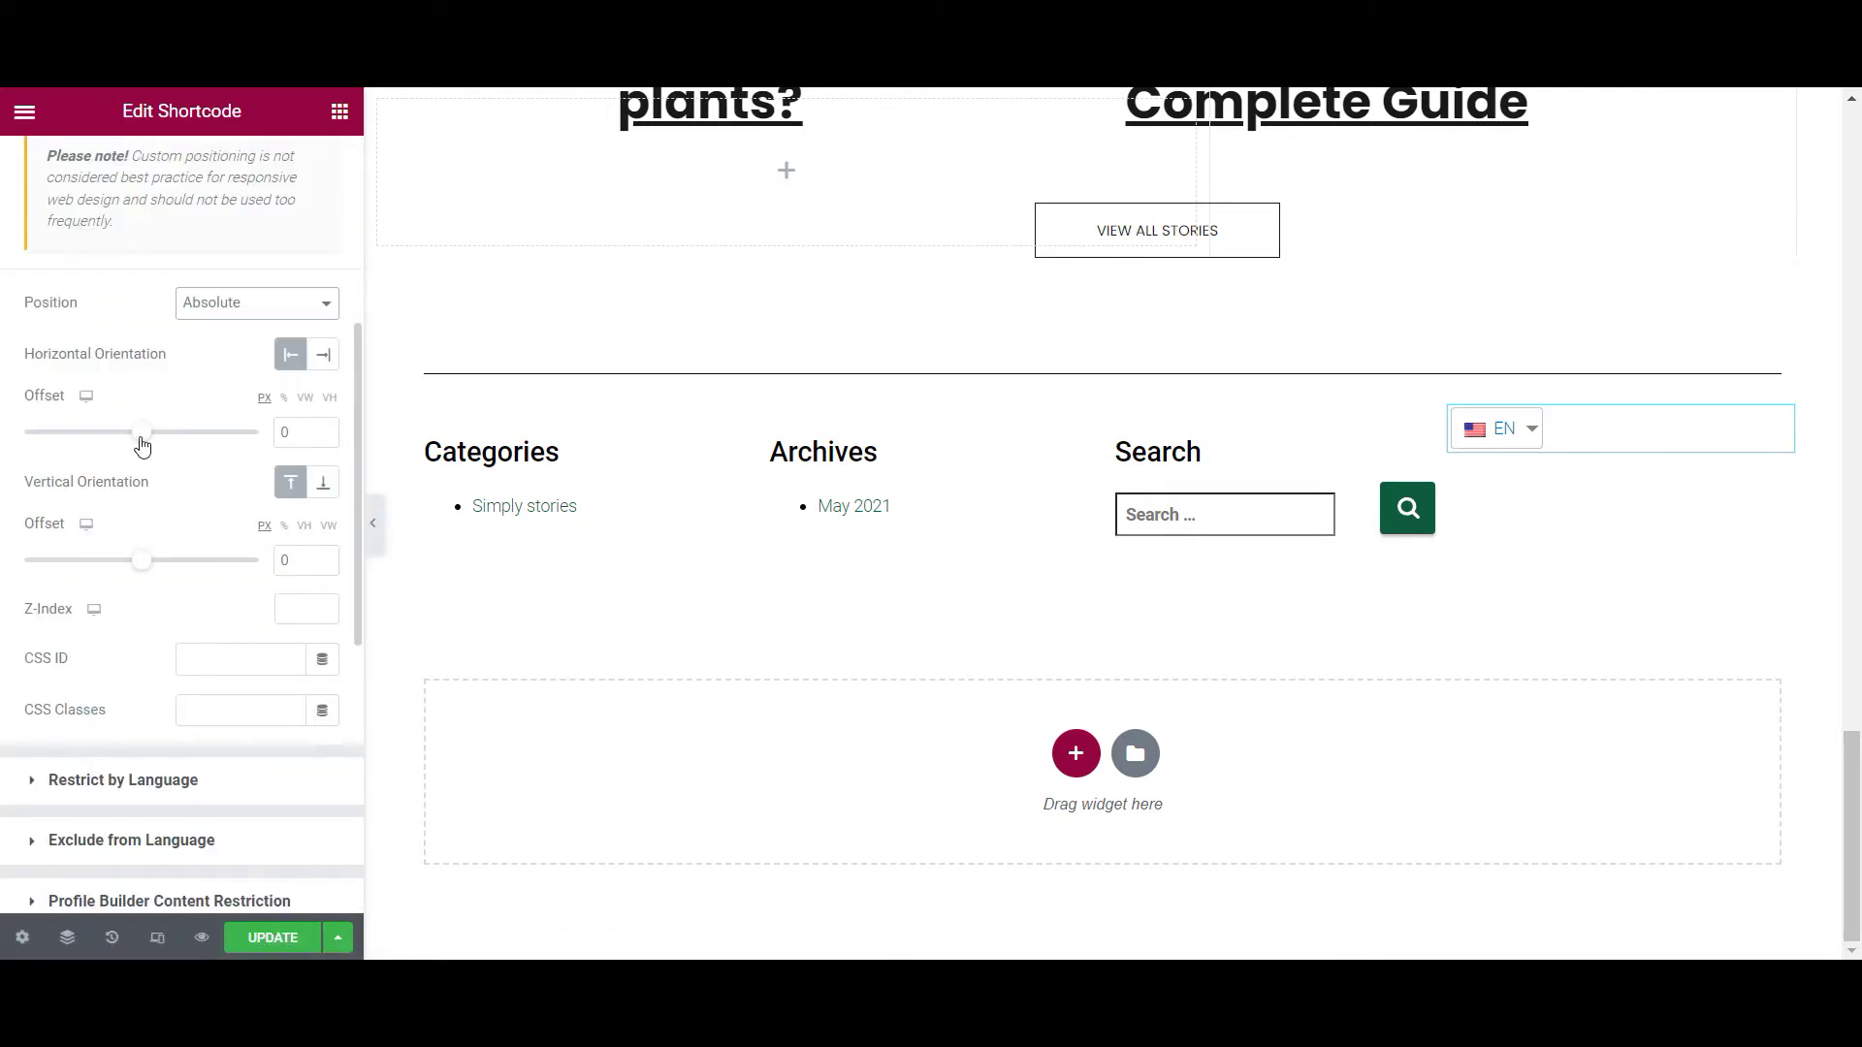
pyautogui.moveTo(142, 435); pyautogui.dragTo(155, 433)
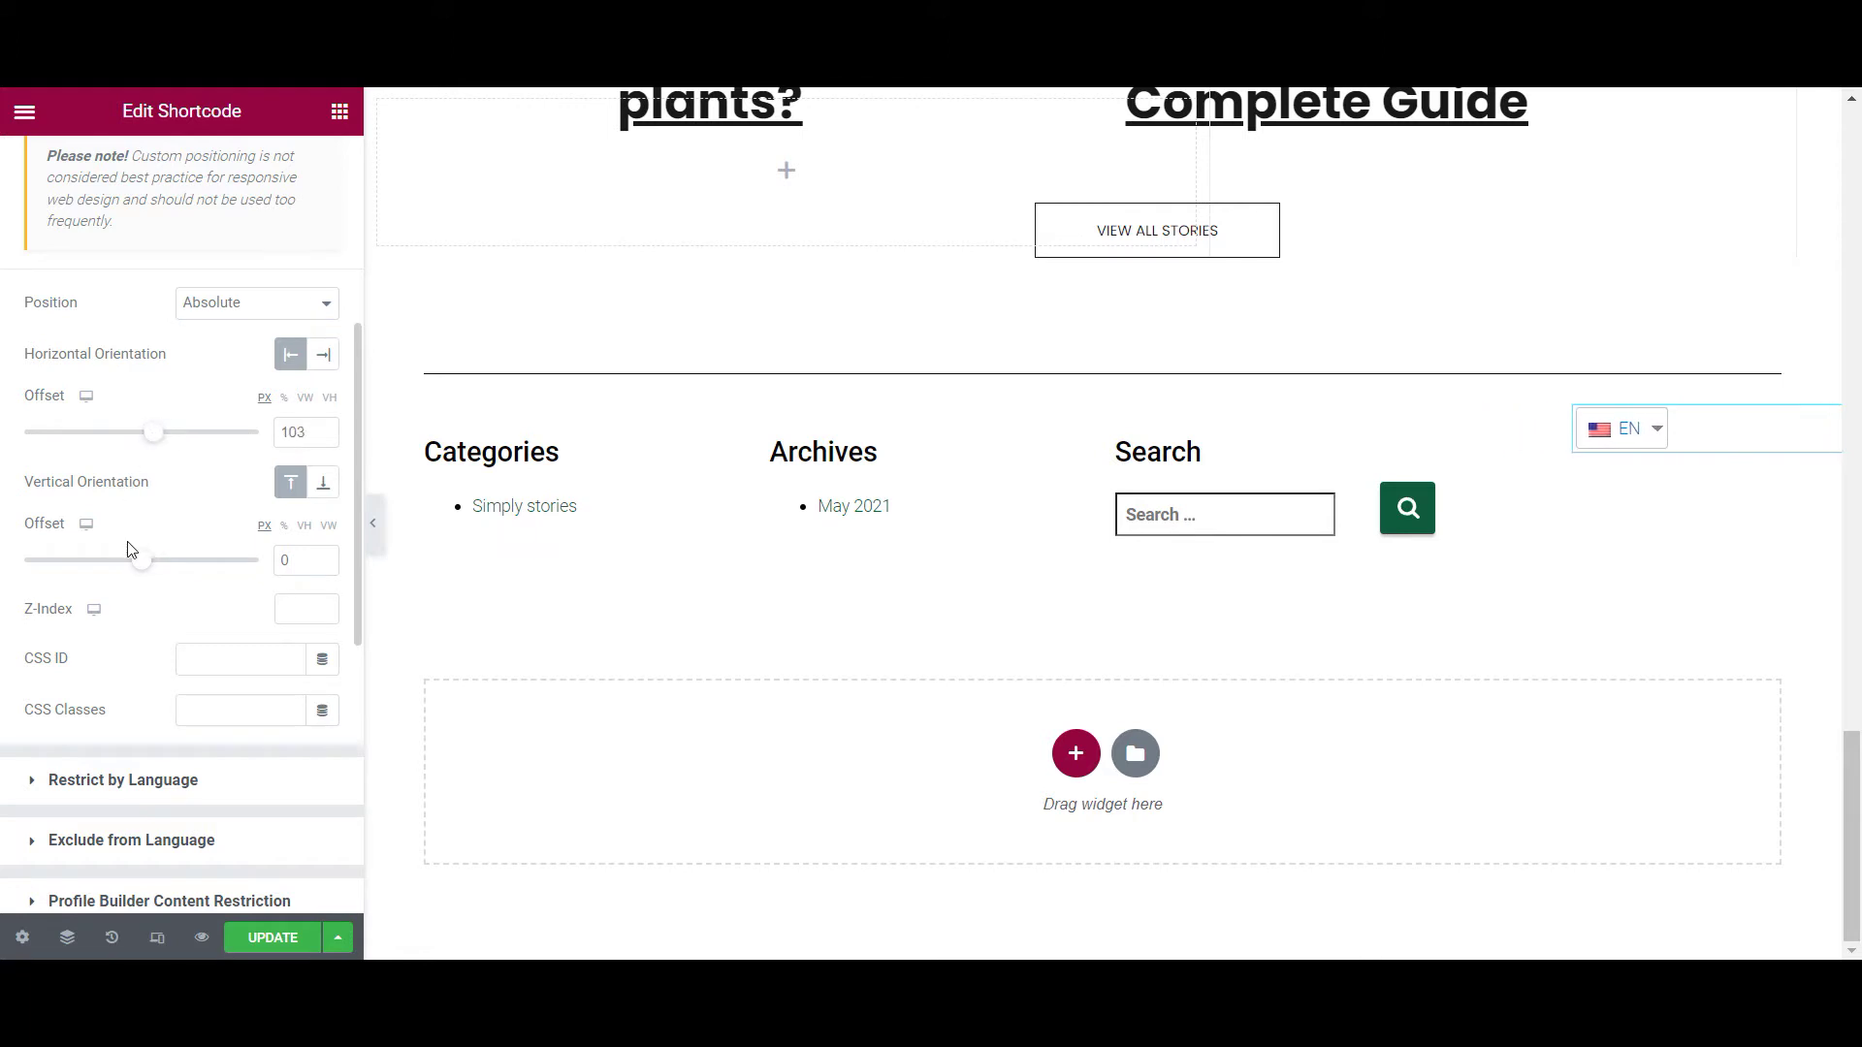
pyautogui.moveTo(146, 569); pyautogui.dragTo(154, 568)
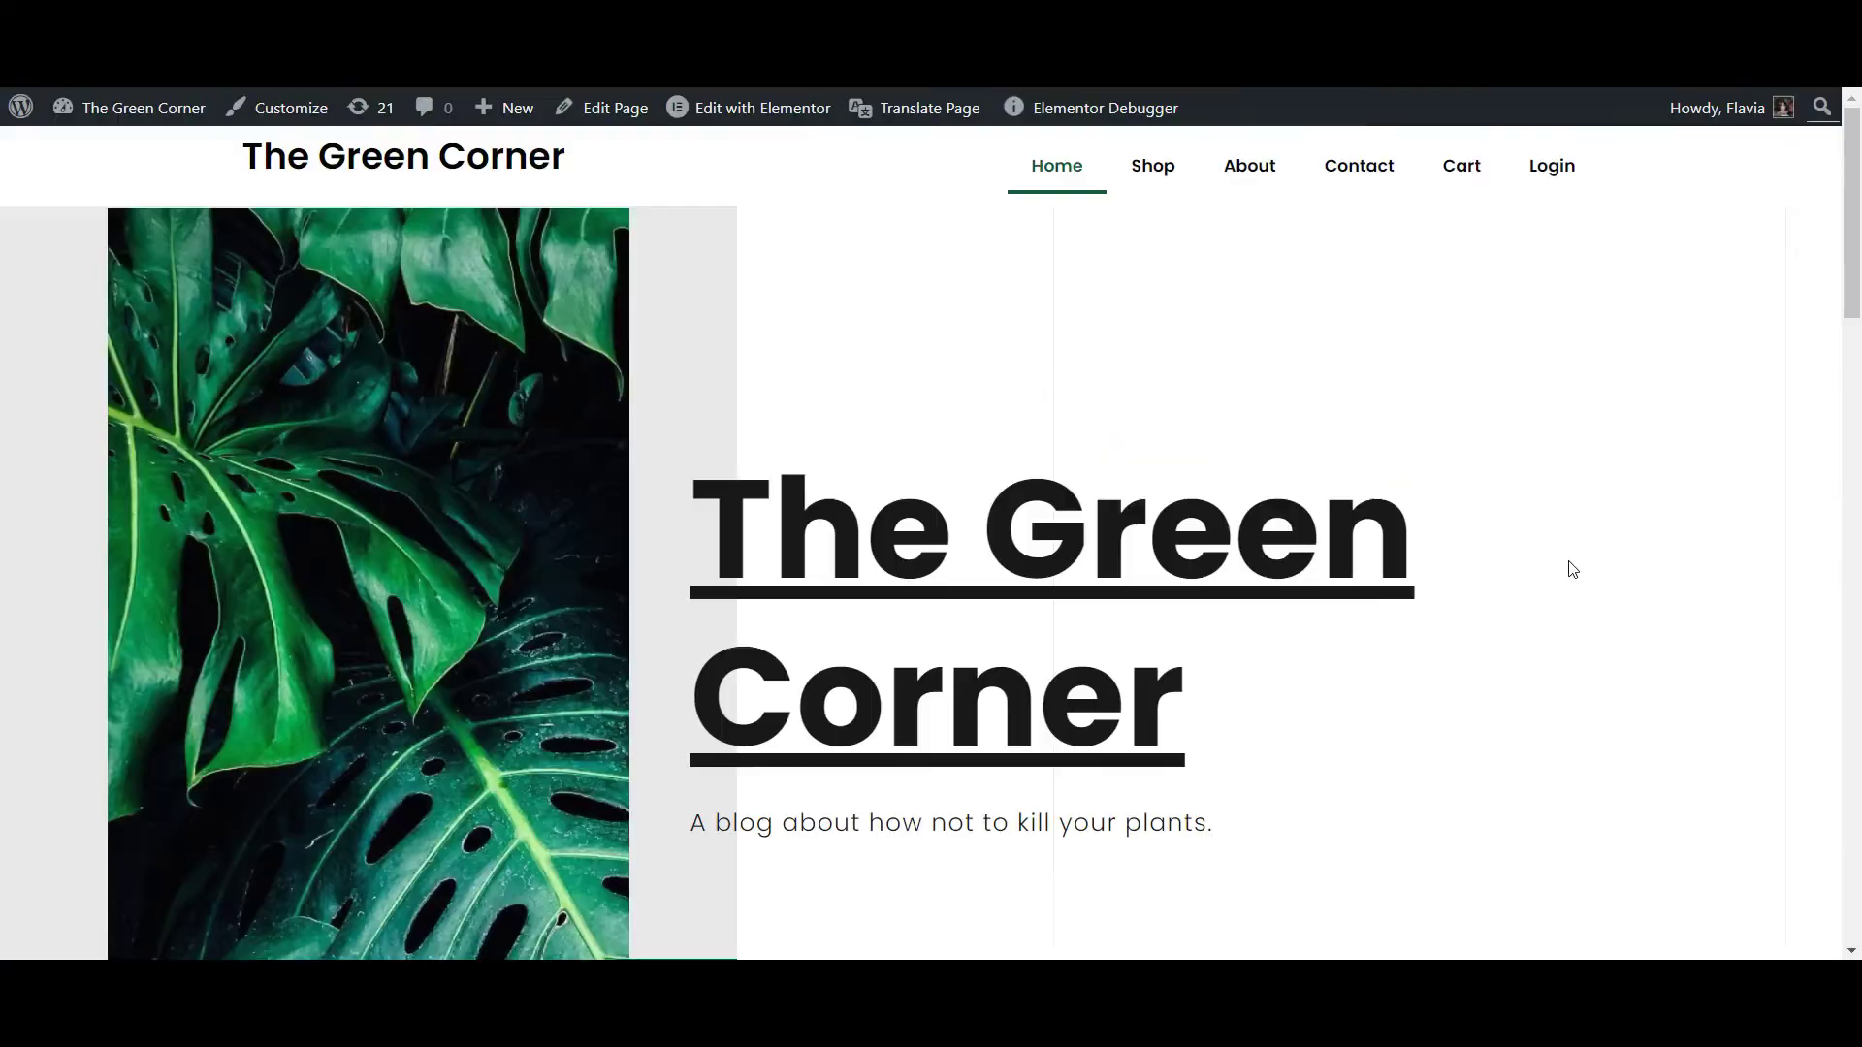
# Open the Single Post template from Elementor's Theme Builder for editing
pyautogui.moveTo(761, 107)
pyautogui.click(740, 253)
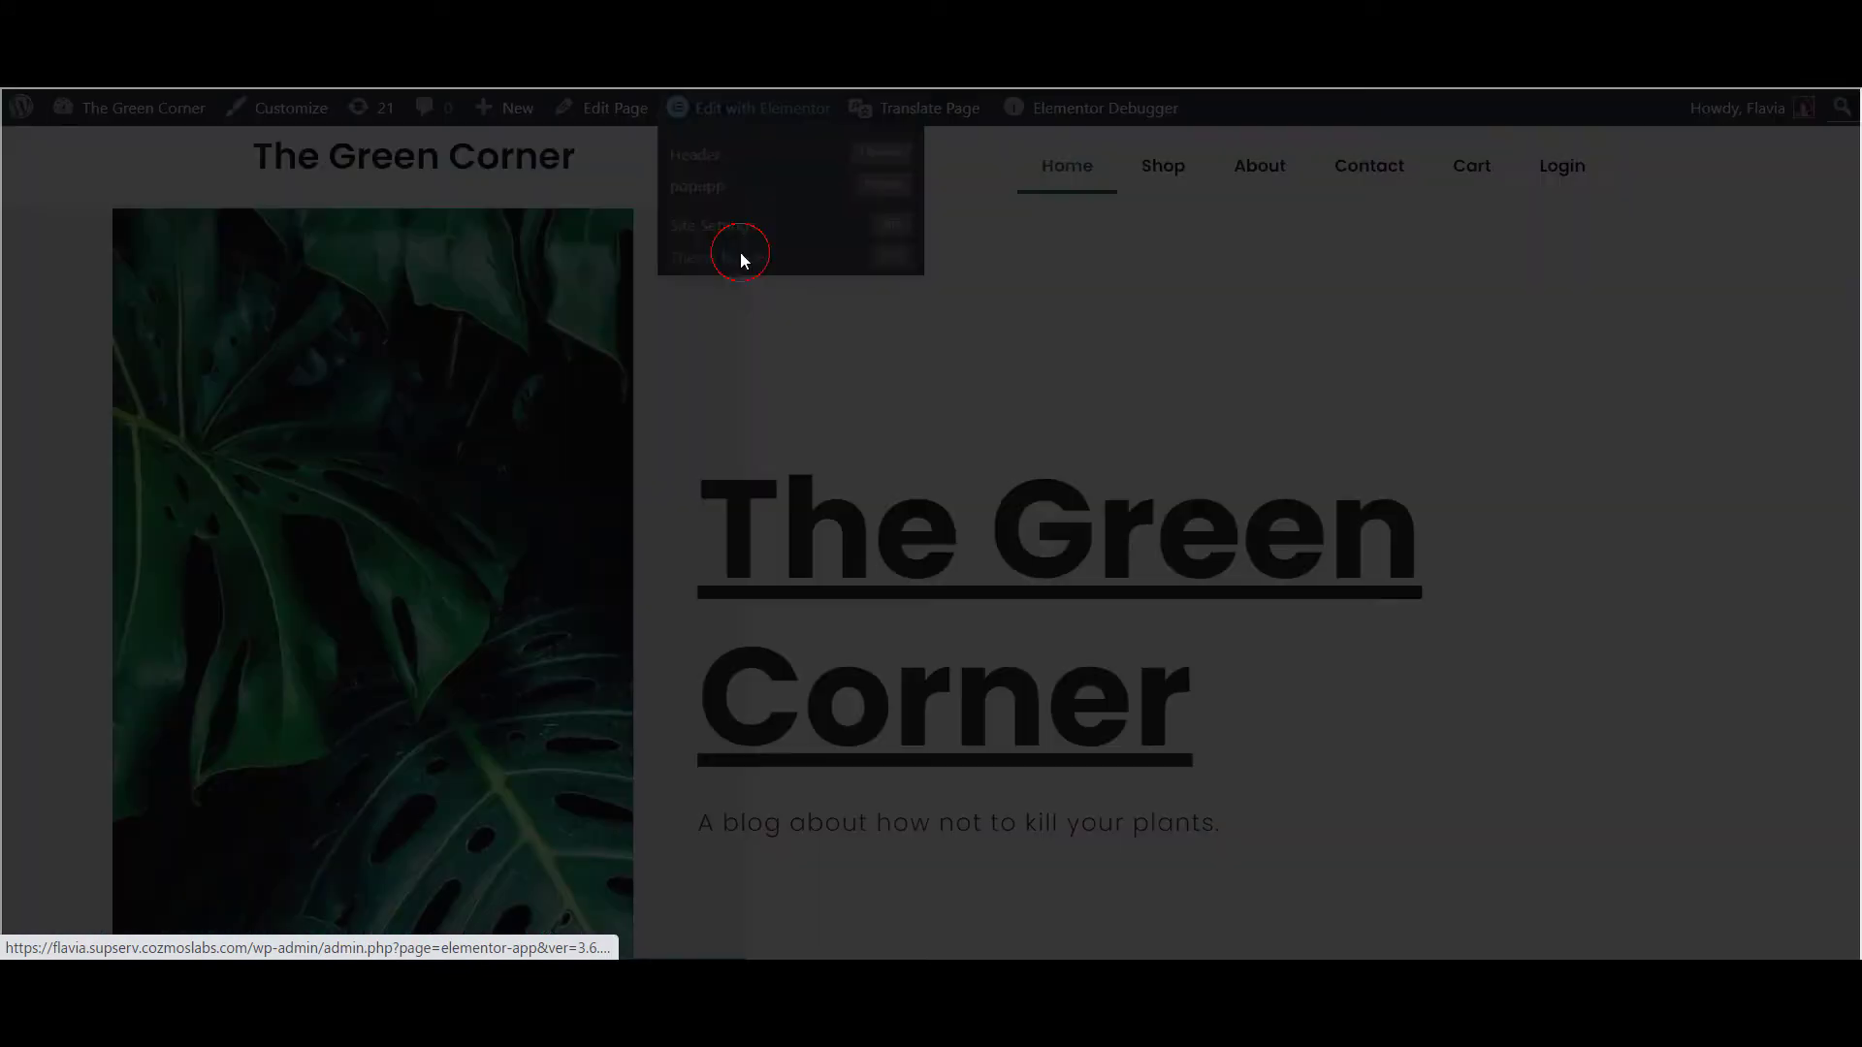
pyautogui.click(785, 462)
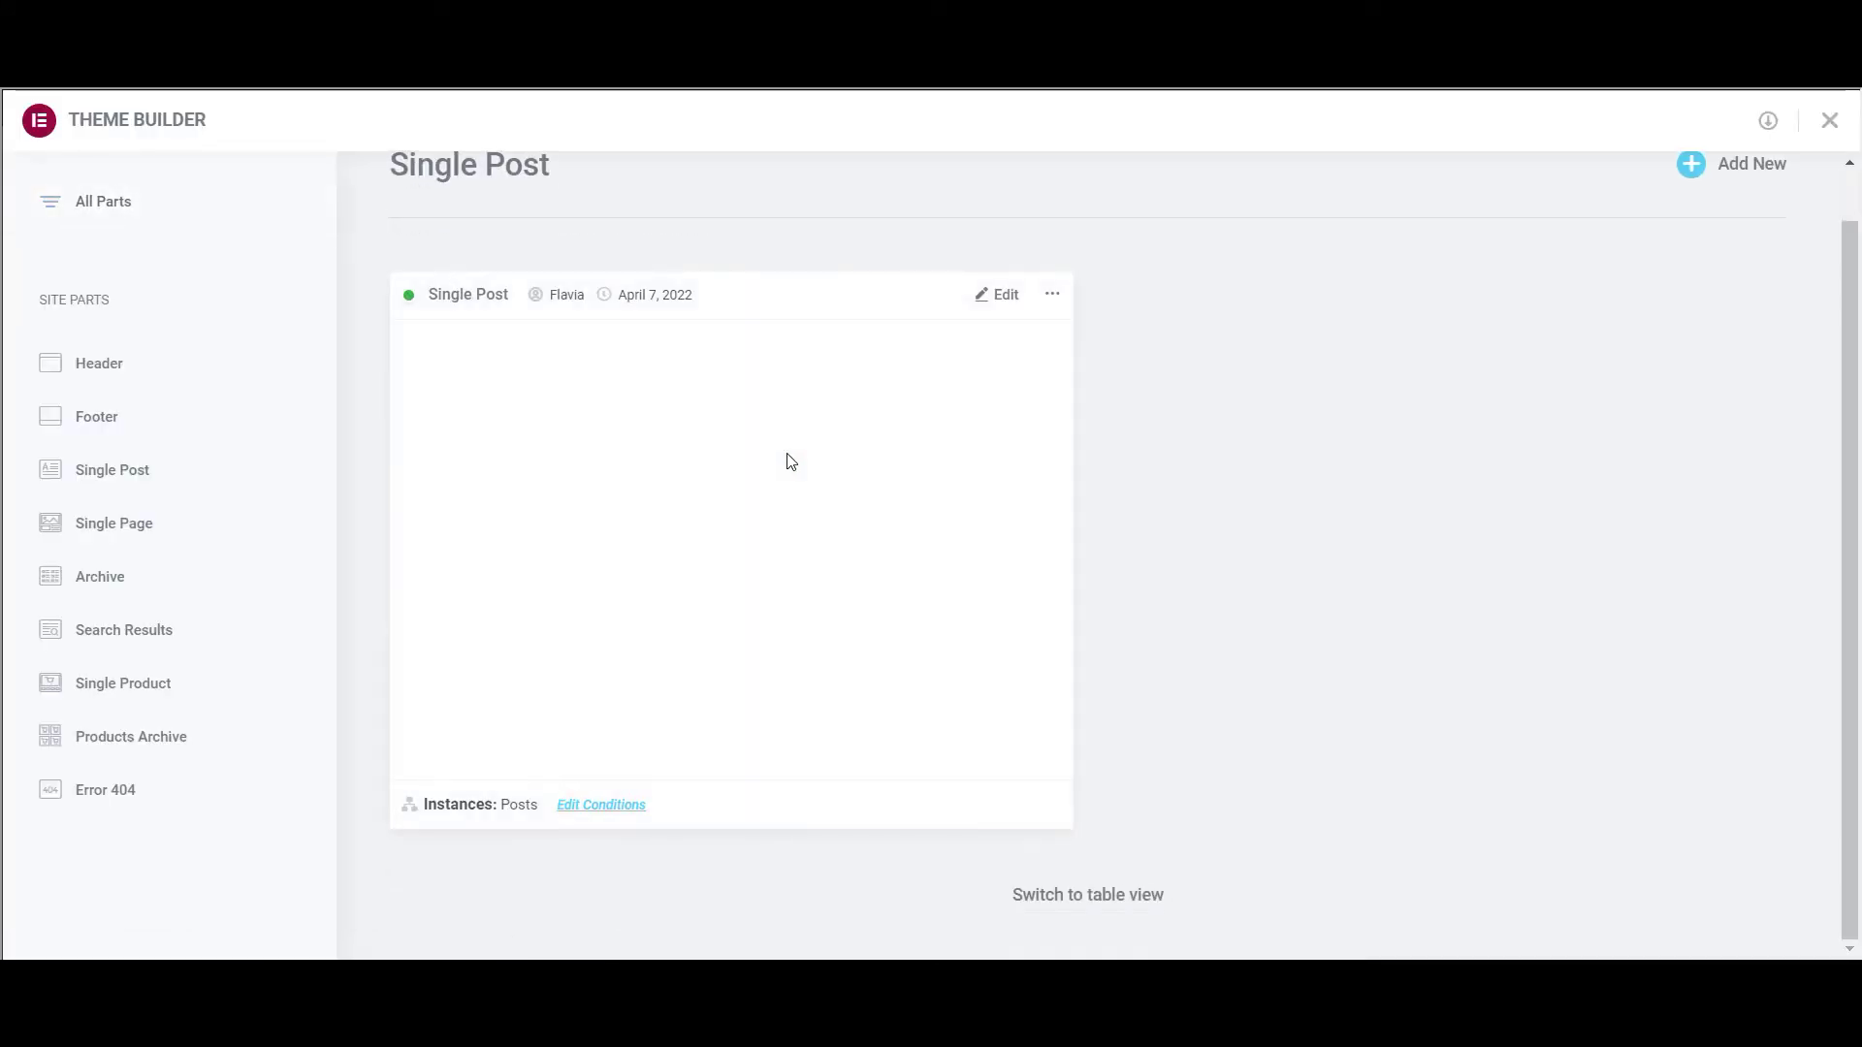
pyautogui.click(991, 297)
# Add a [language-switcher] Shortcode widget under the post heading and update the template
pyautogui.scroll(-10, 968, 388)
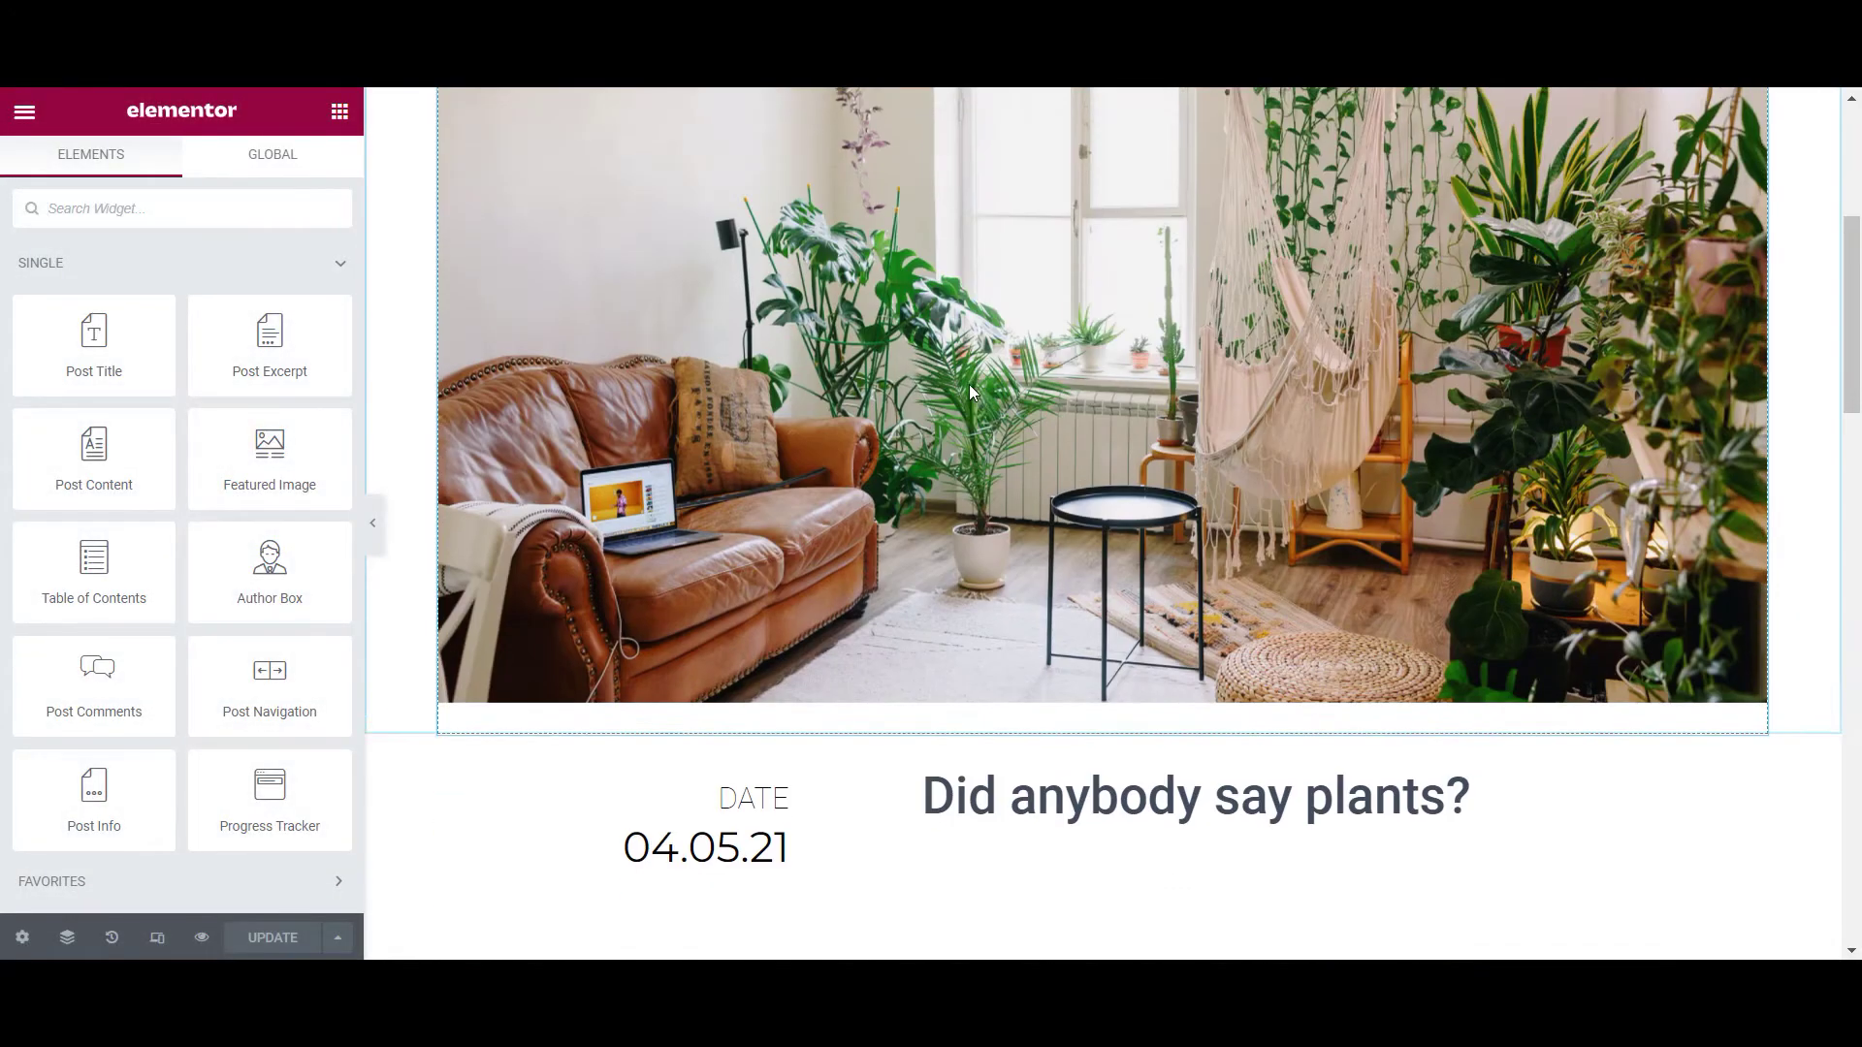
pyautogui.click(92, 207)
pyautogui.write('short')
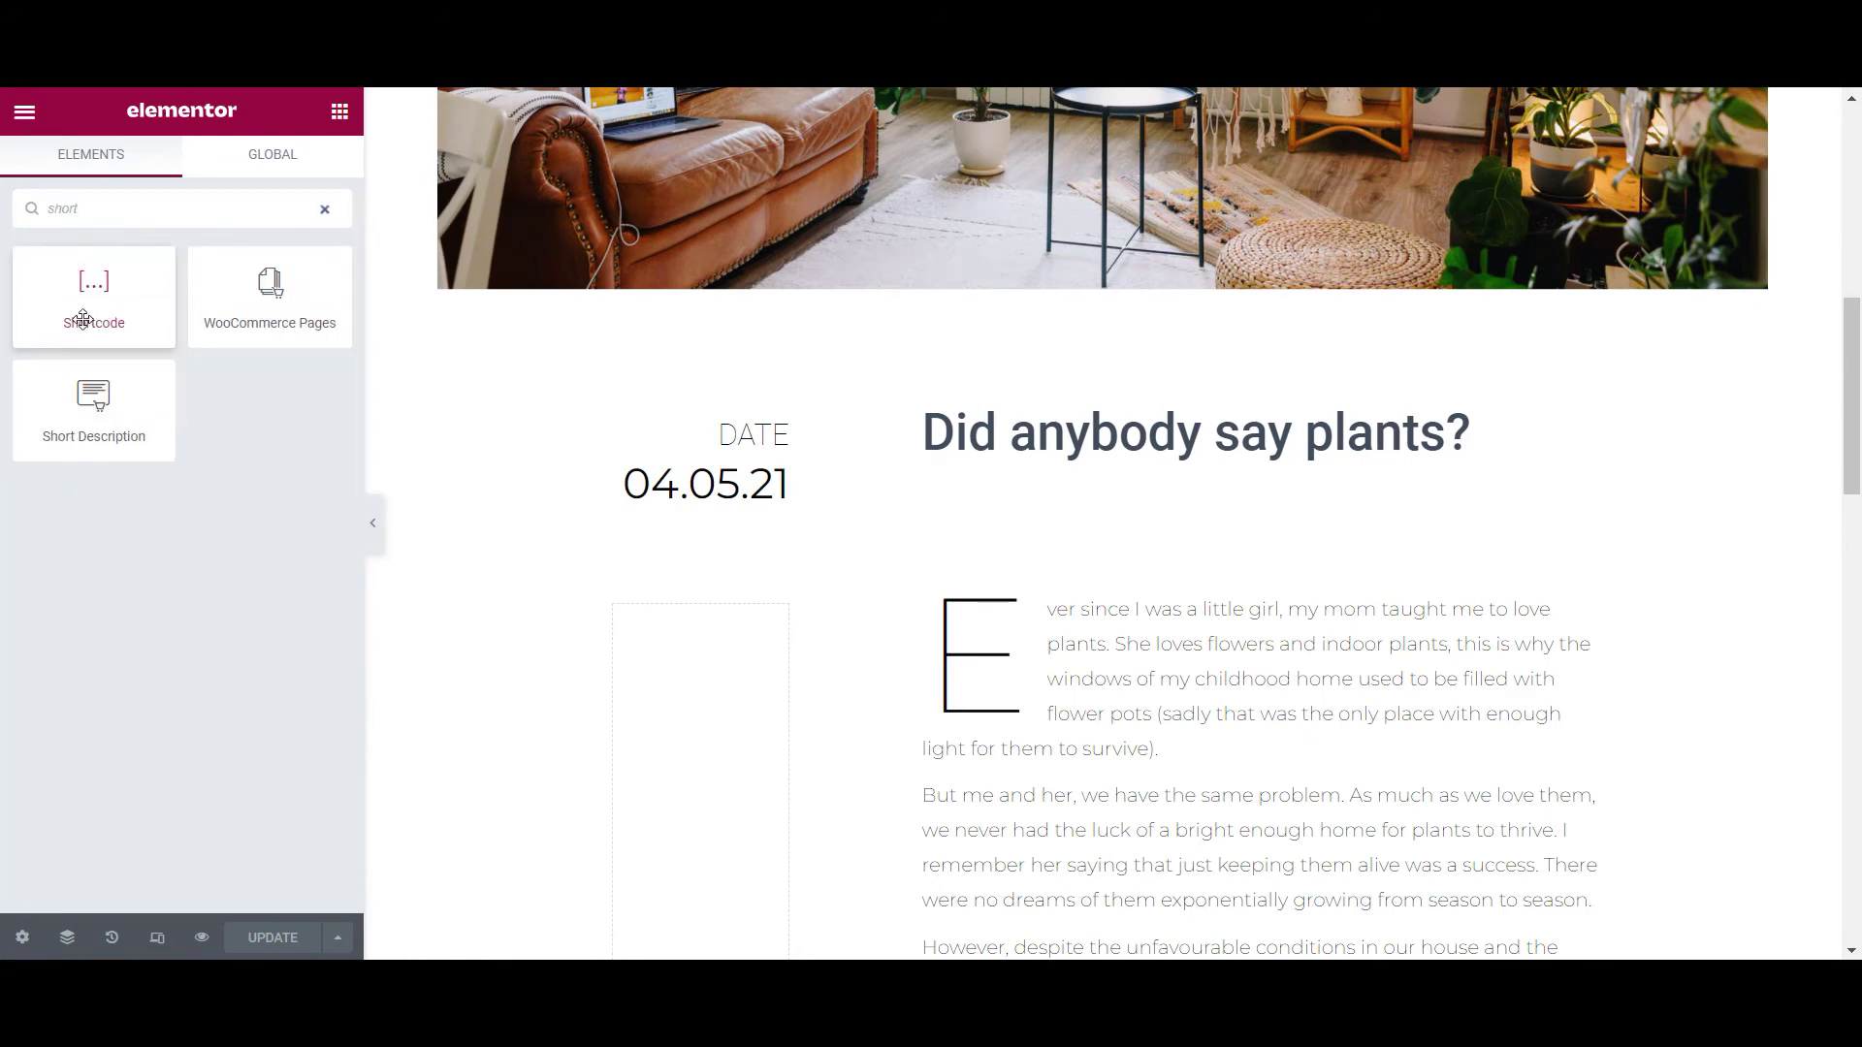
pyautogui.moveTo(83, 318); pyautogui.dragTo(1094, 463)
pyautogui.click(215, 383)
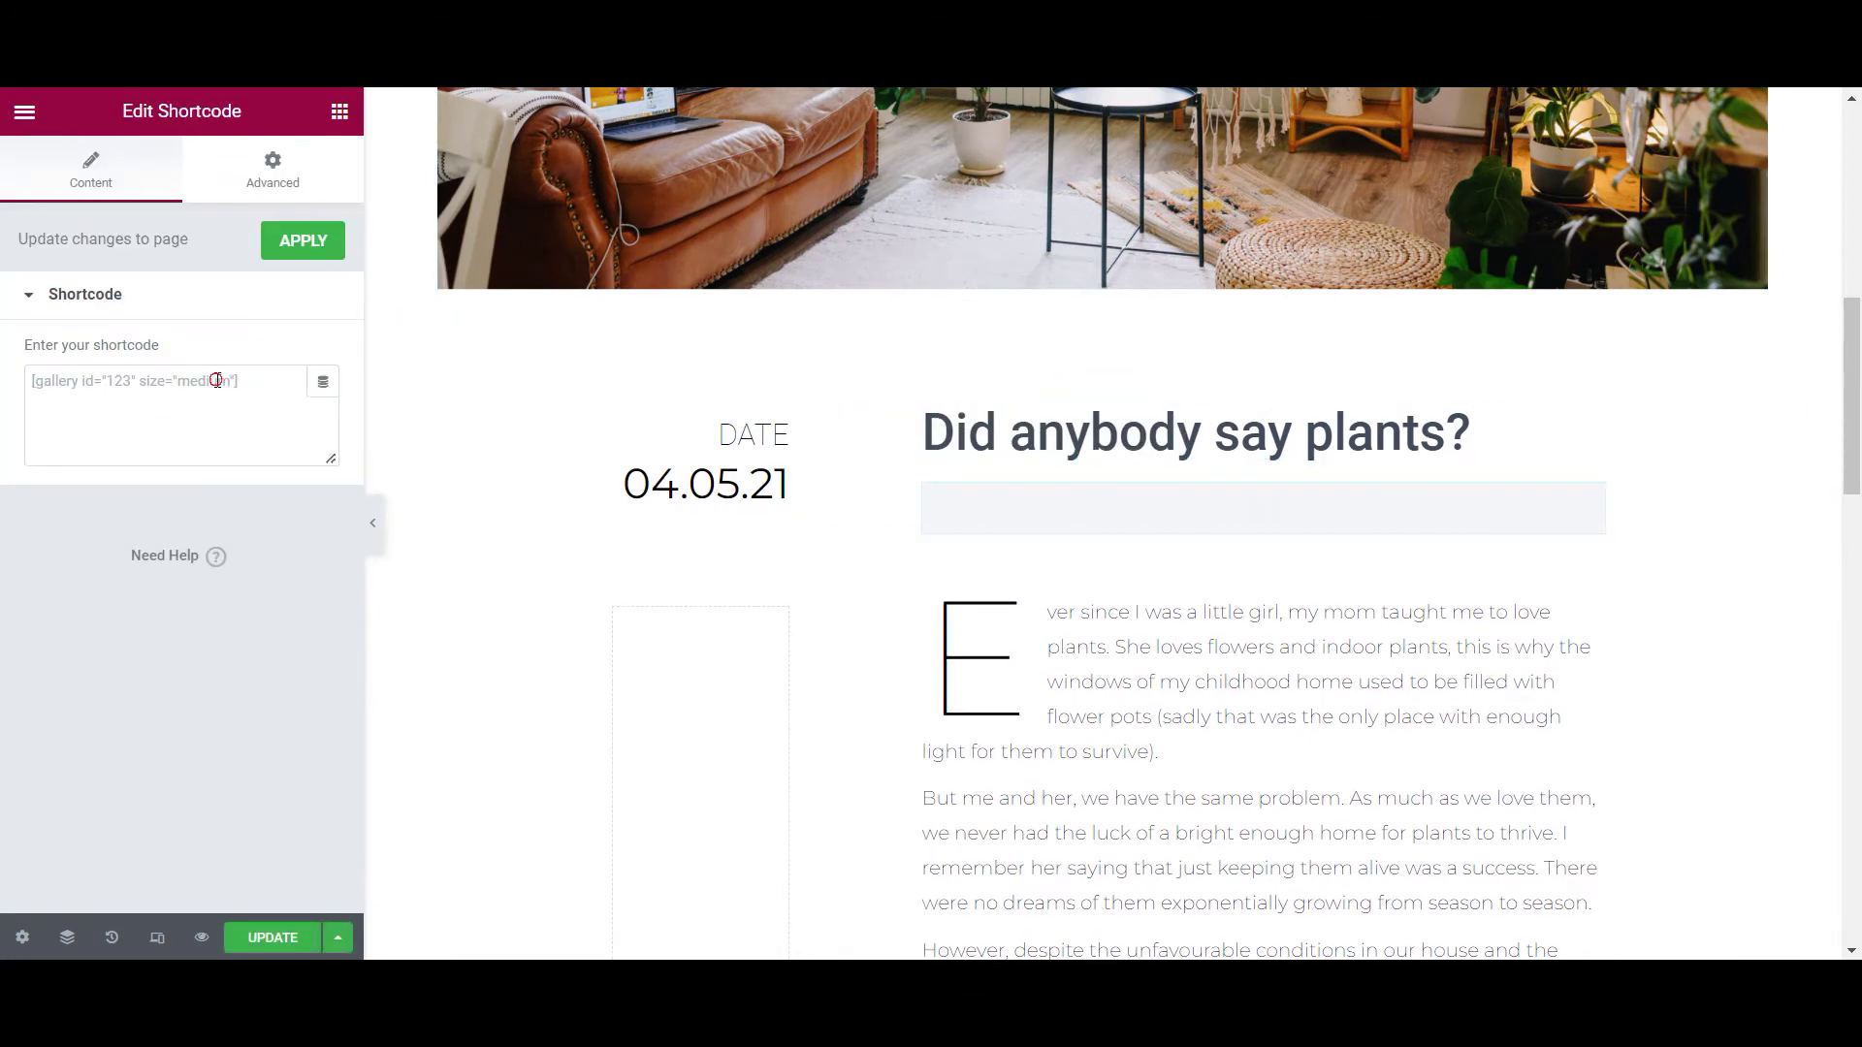
pyautogui.write('[language-switcher]')
pyautogui.click(267, 937)
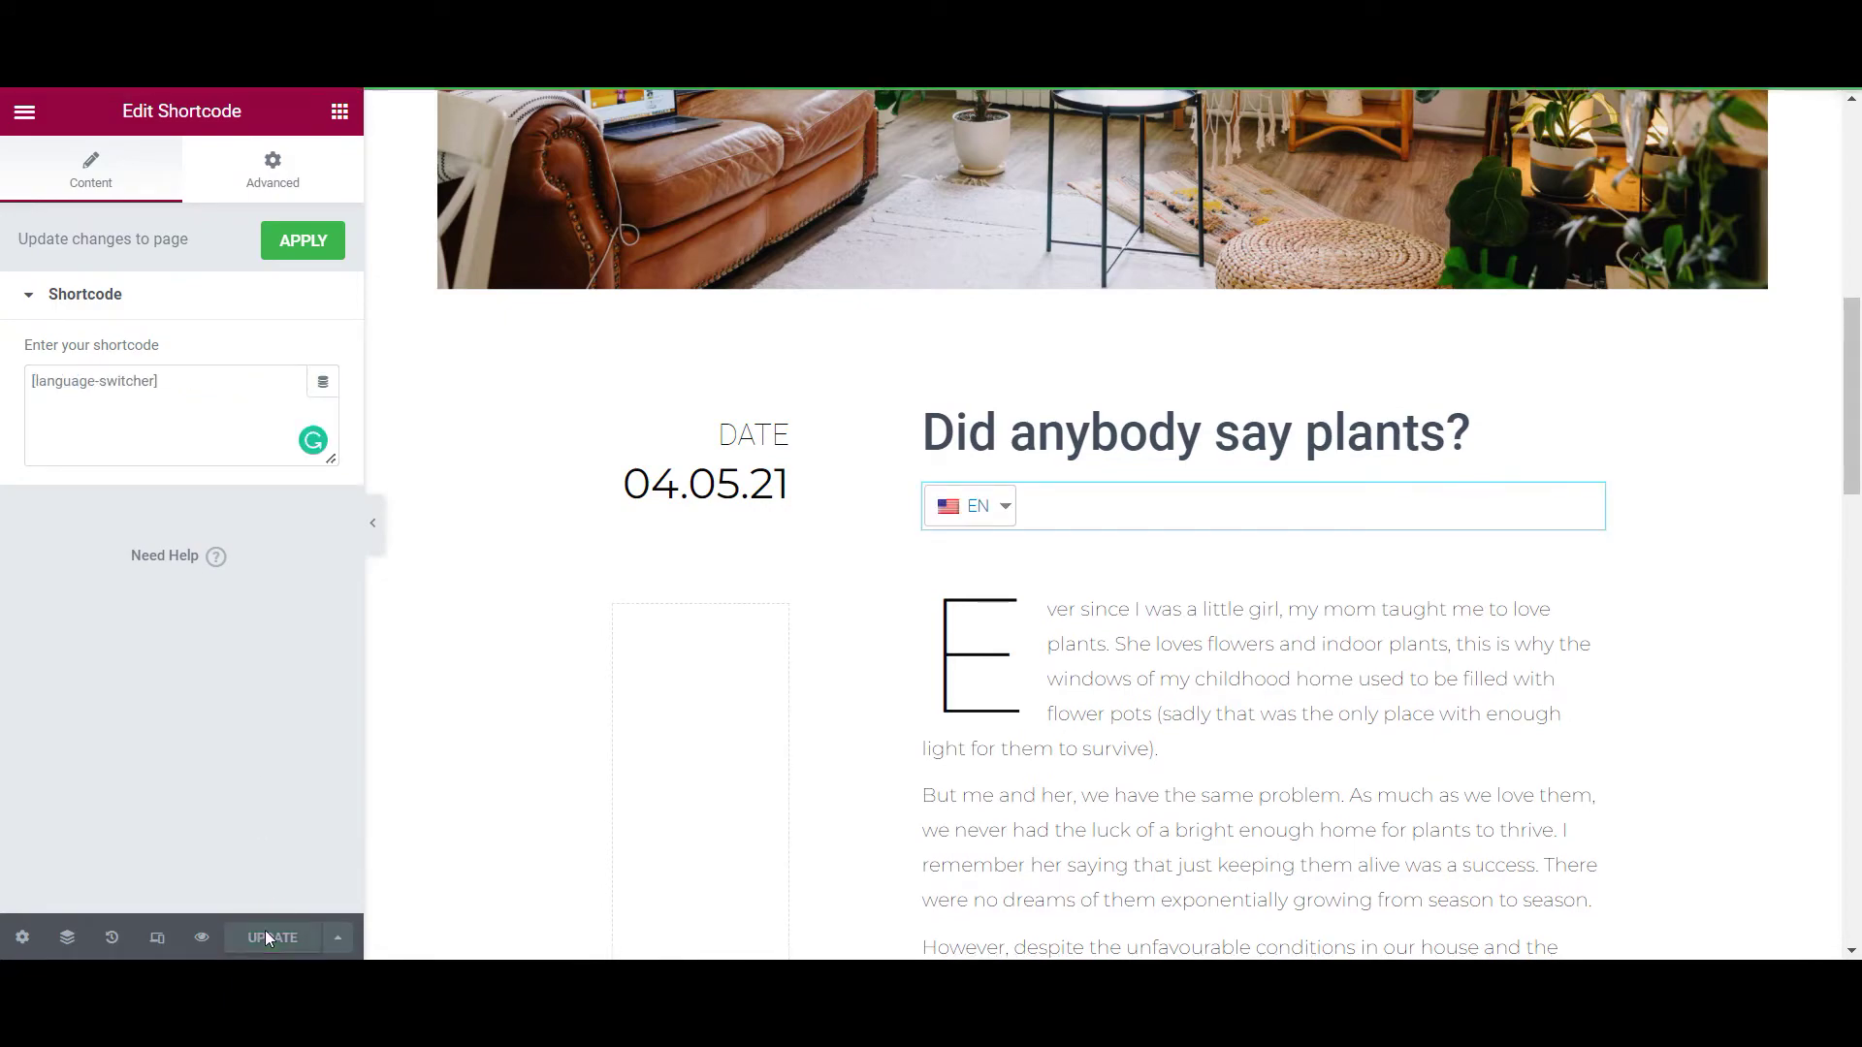
# View the template live and open the language list under the post heading
pyautogui.click(23, 112)
pyautogui.click(131, 480)
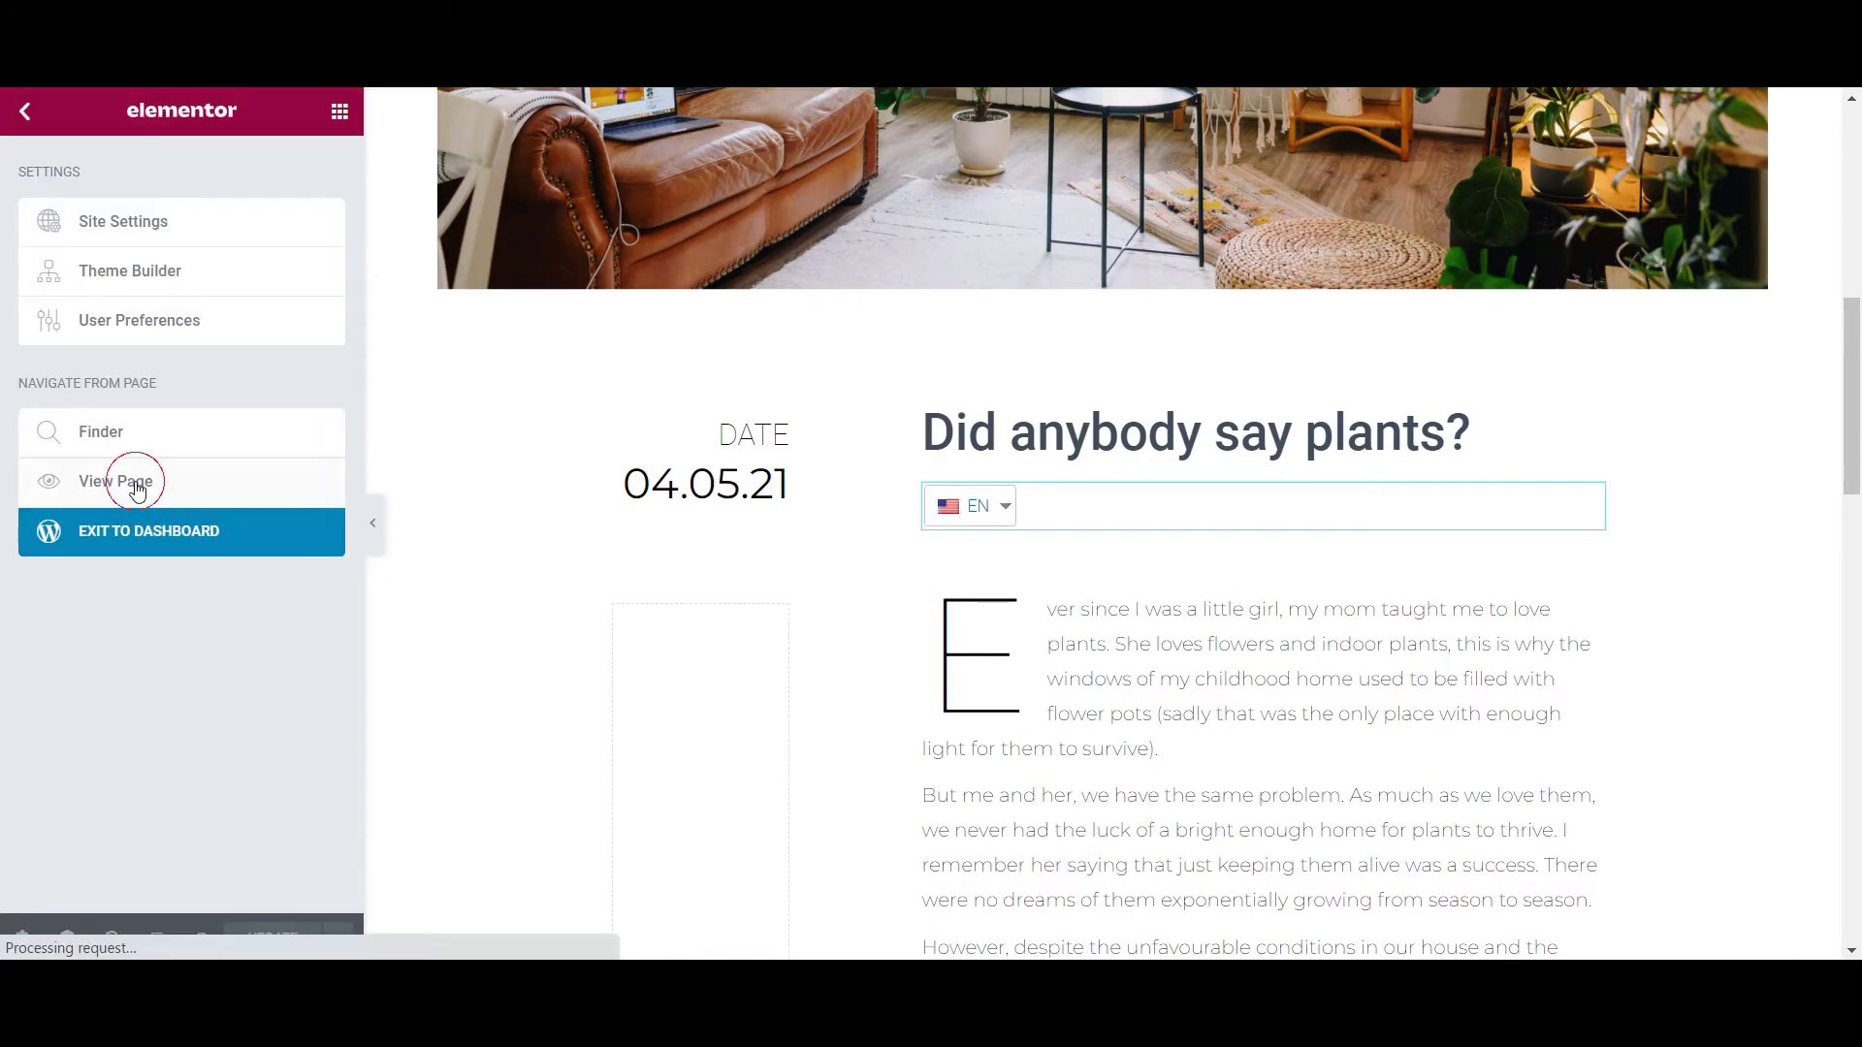
pyautogui.scroll(-10, 346, 529)
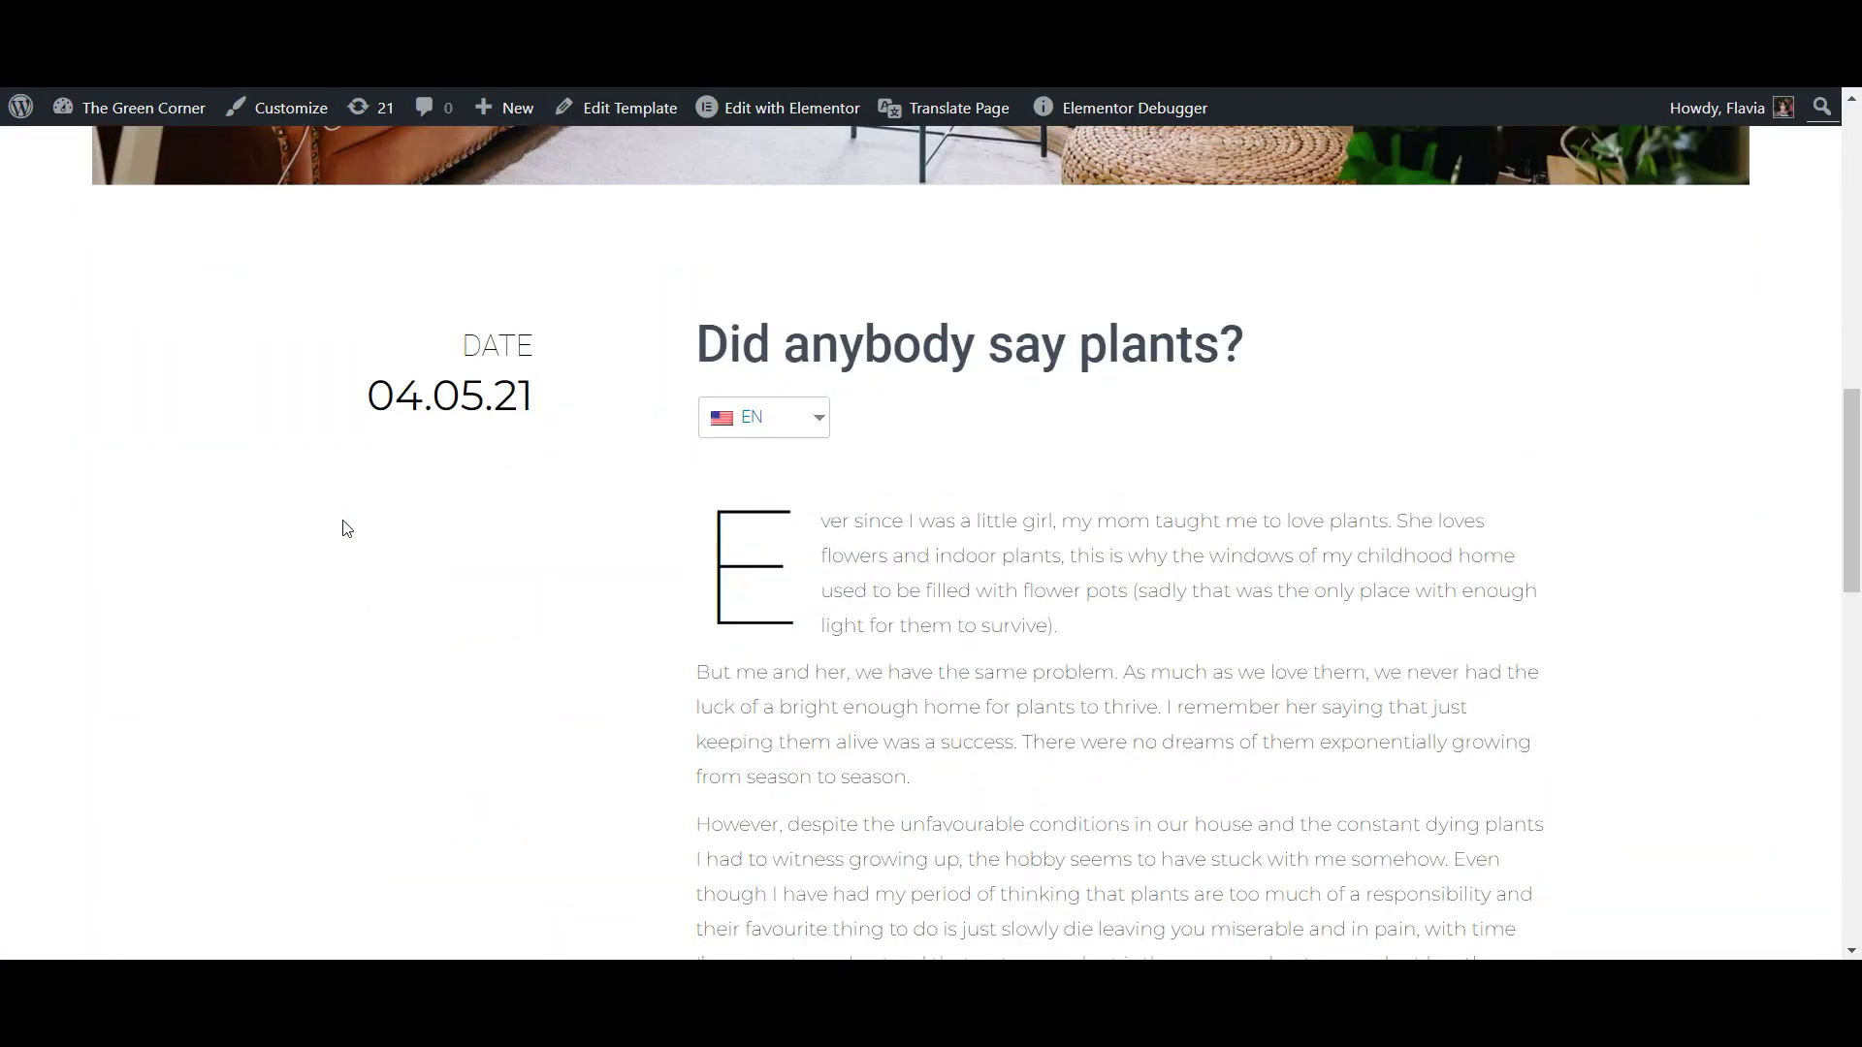
pyautogui.click(813, 419)
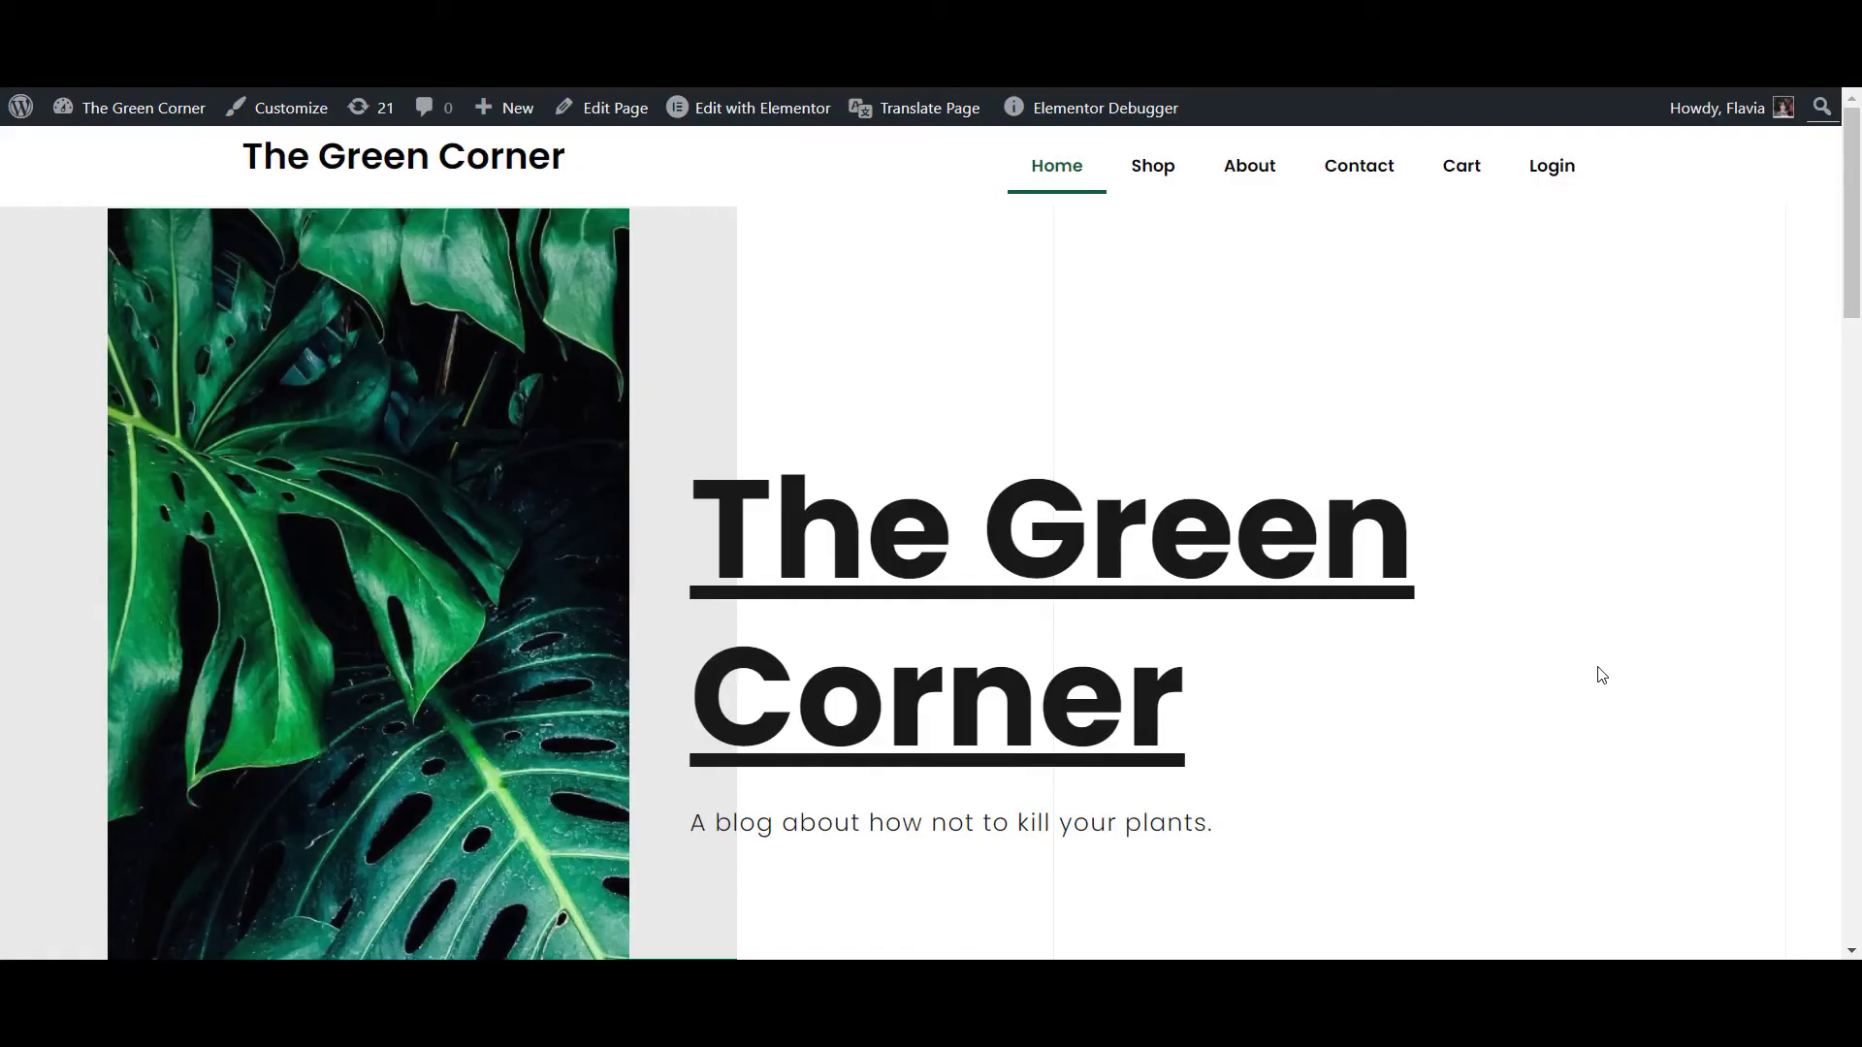
# Open the Header template, select its Nav Menu widget and keep Main Menu chosen
pyautogui.moveTo(762, 115)
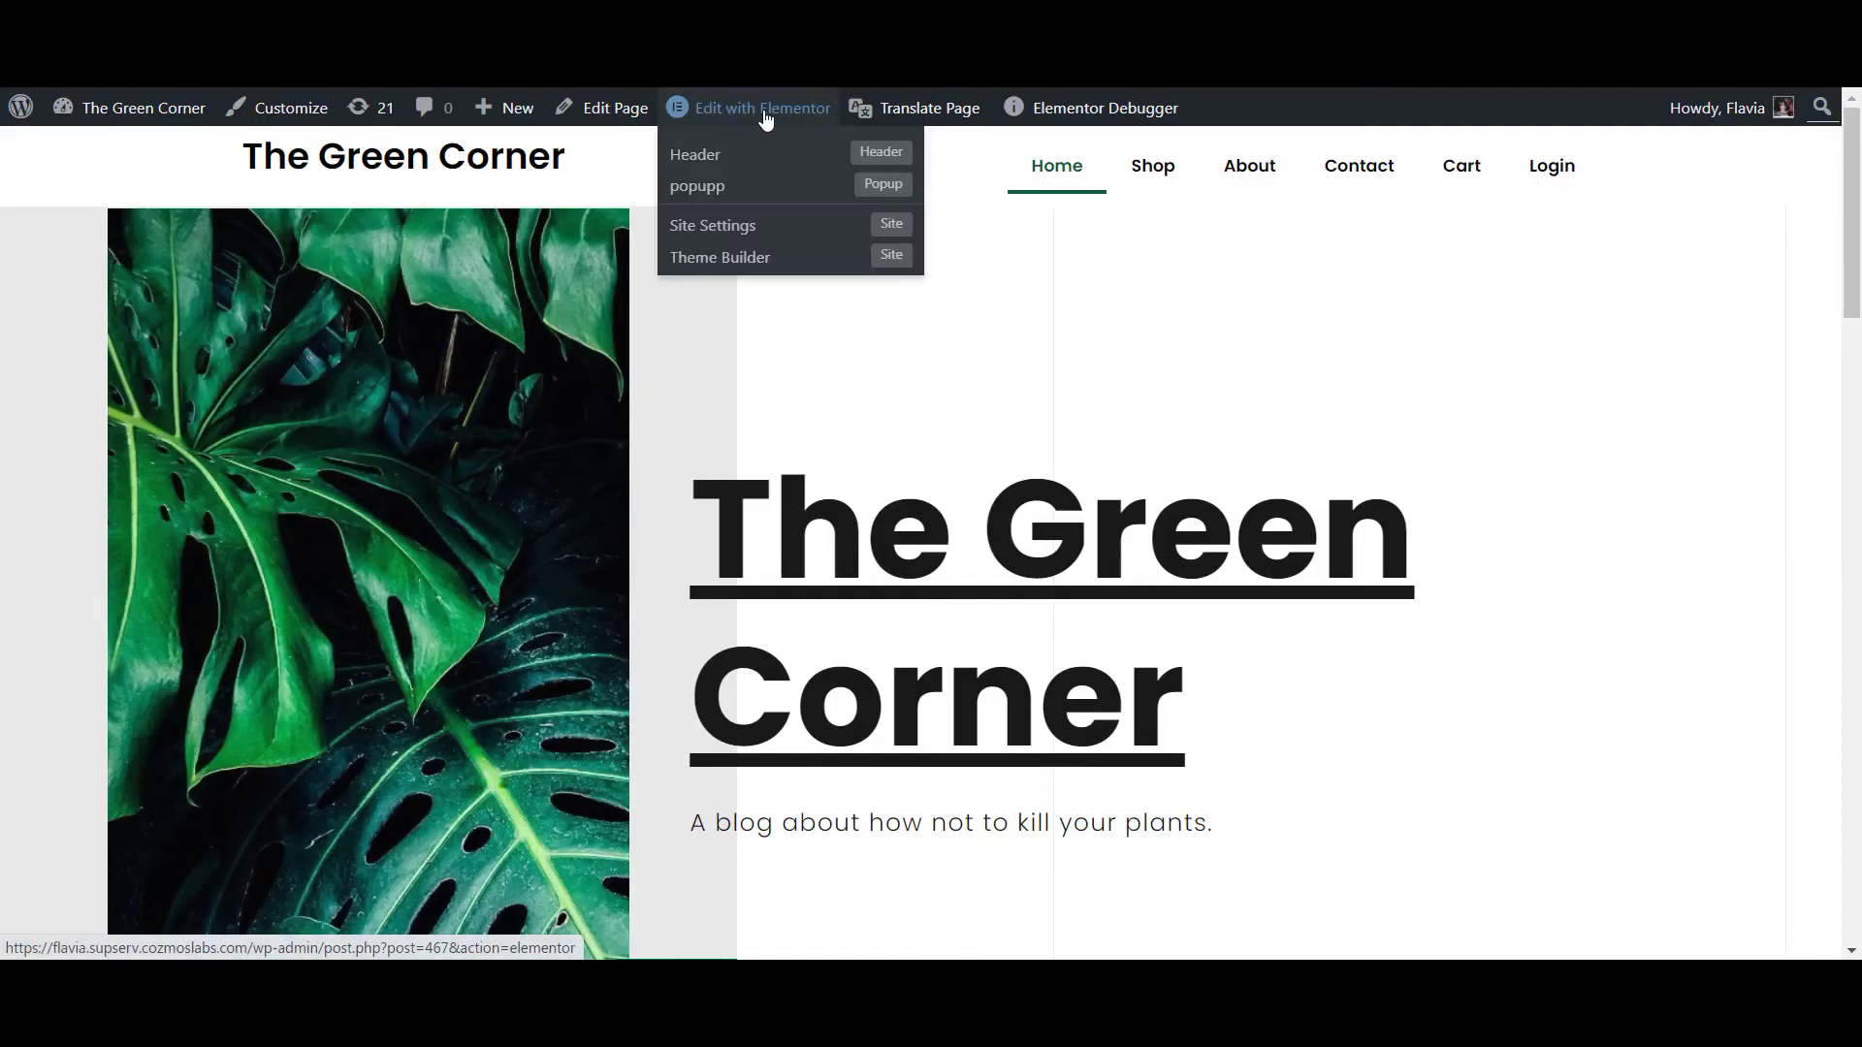
pyautogui.click(695, 155)
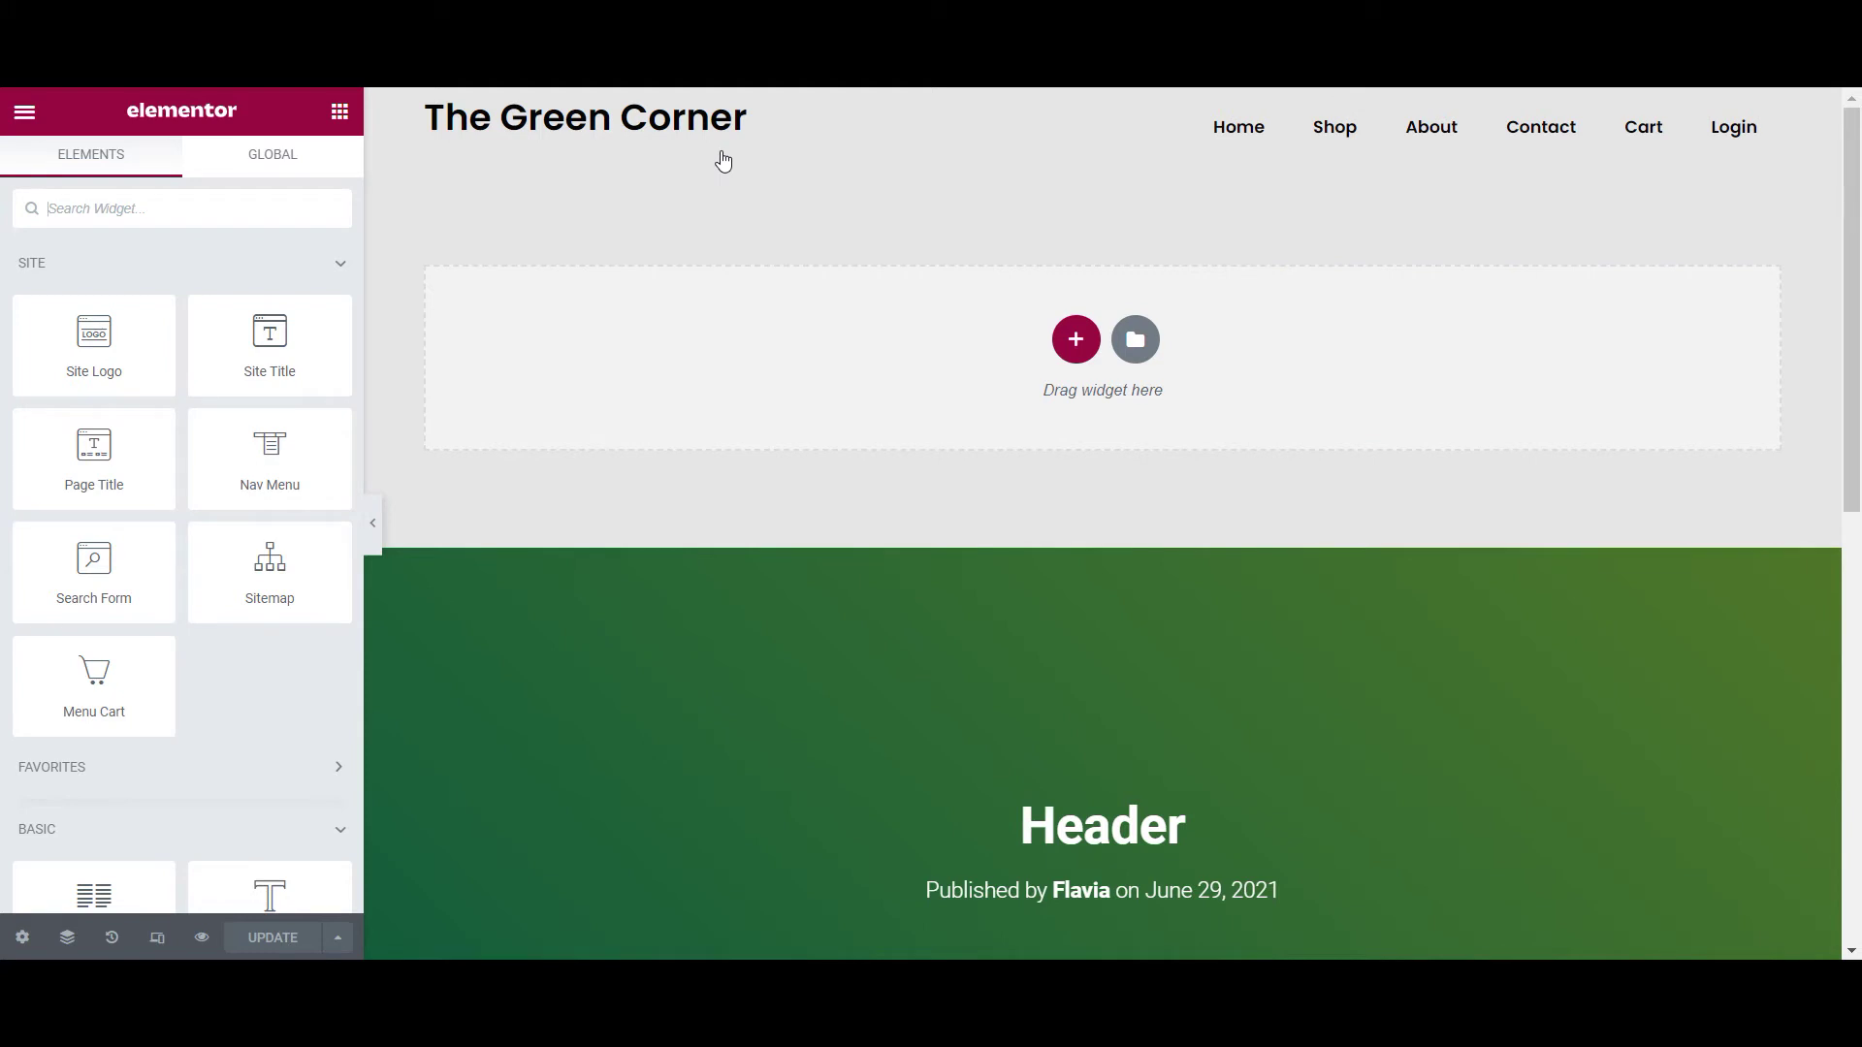
pyautogui.click(1164, 136)
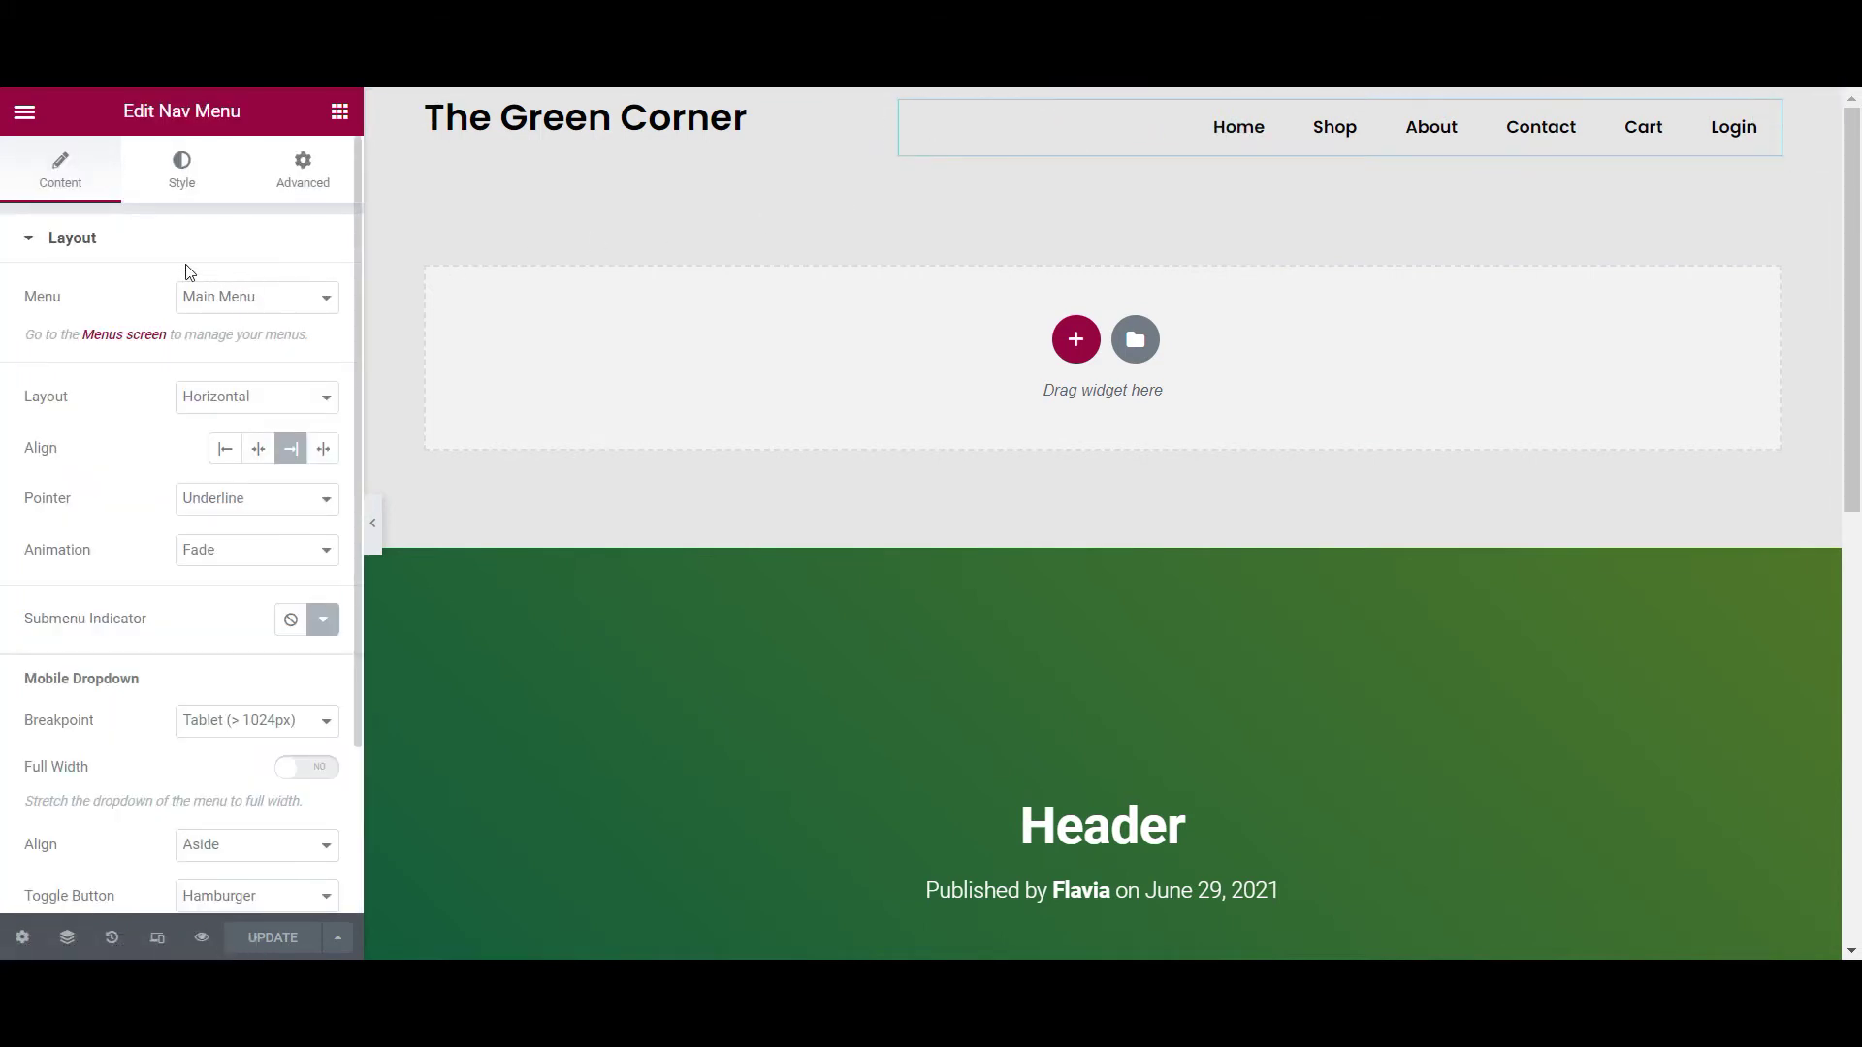
pyautogui.click(296, 301)
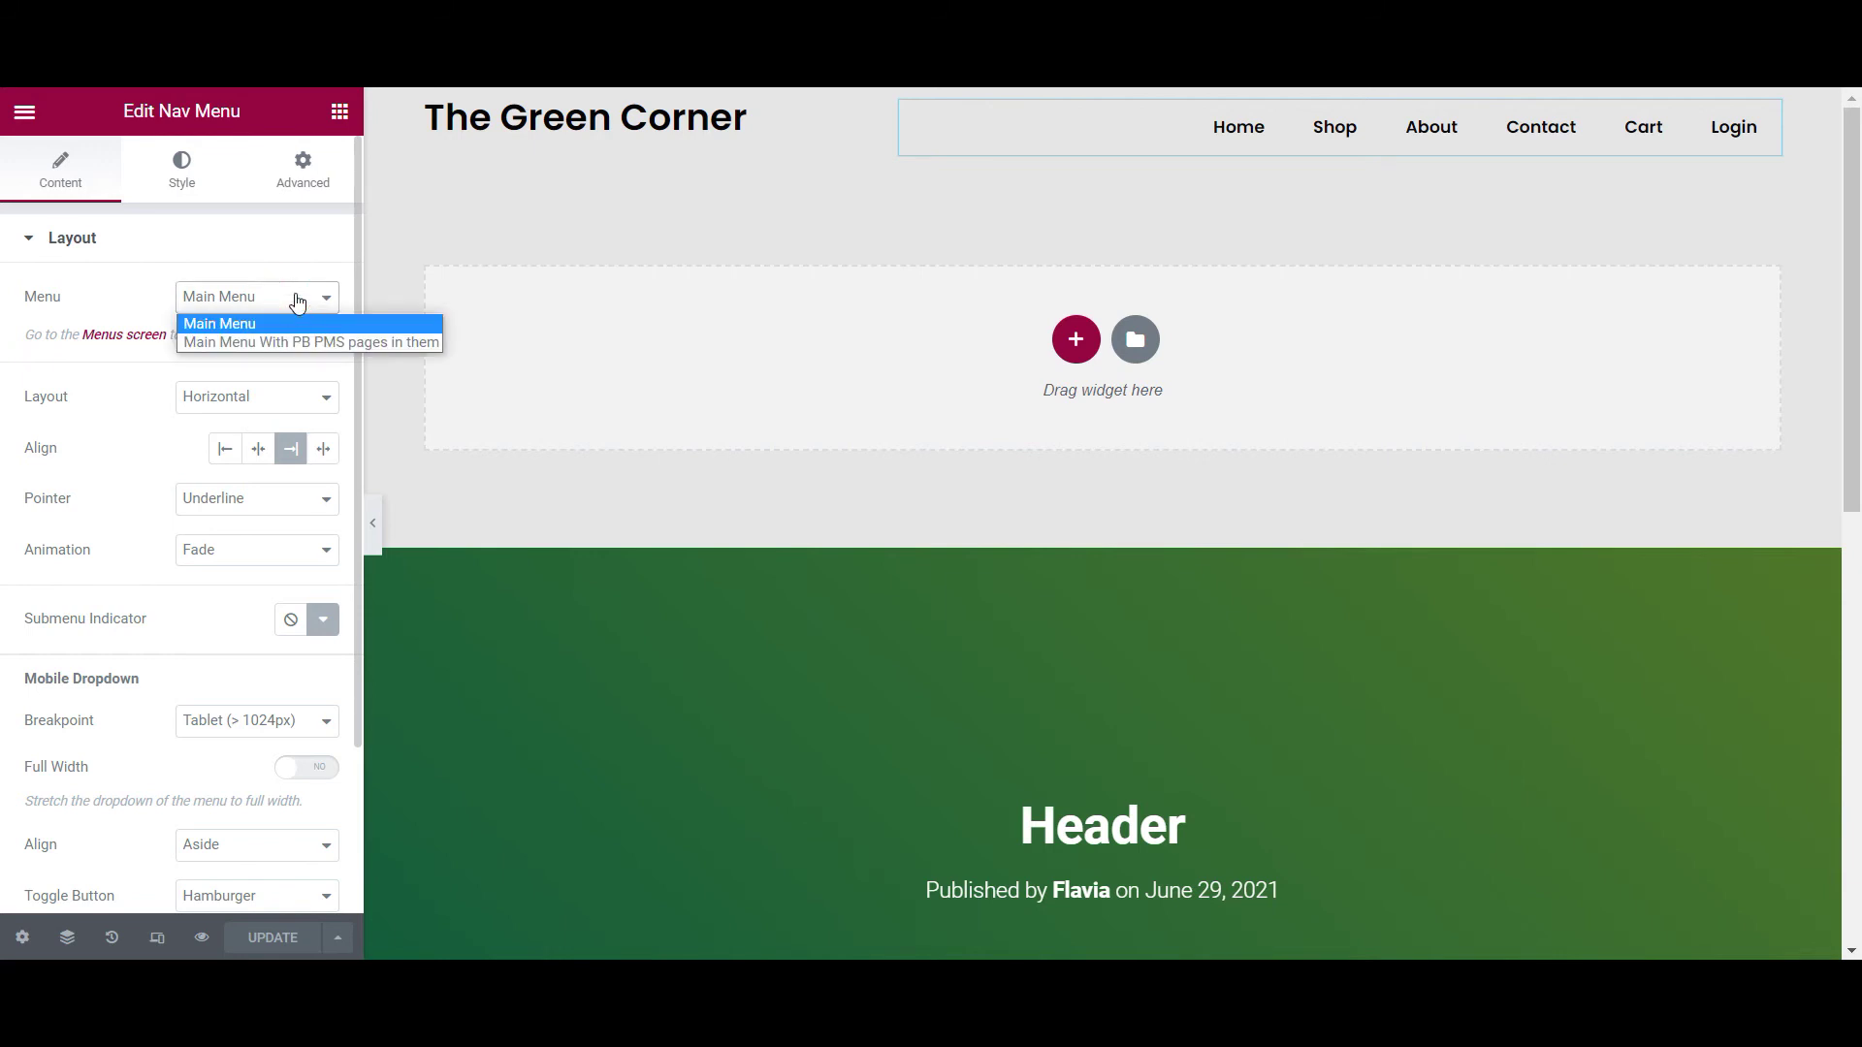
pyautogui.click(297, 301)
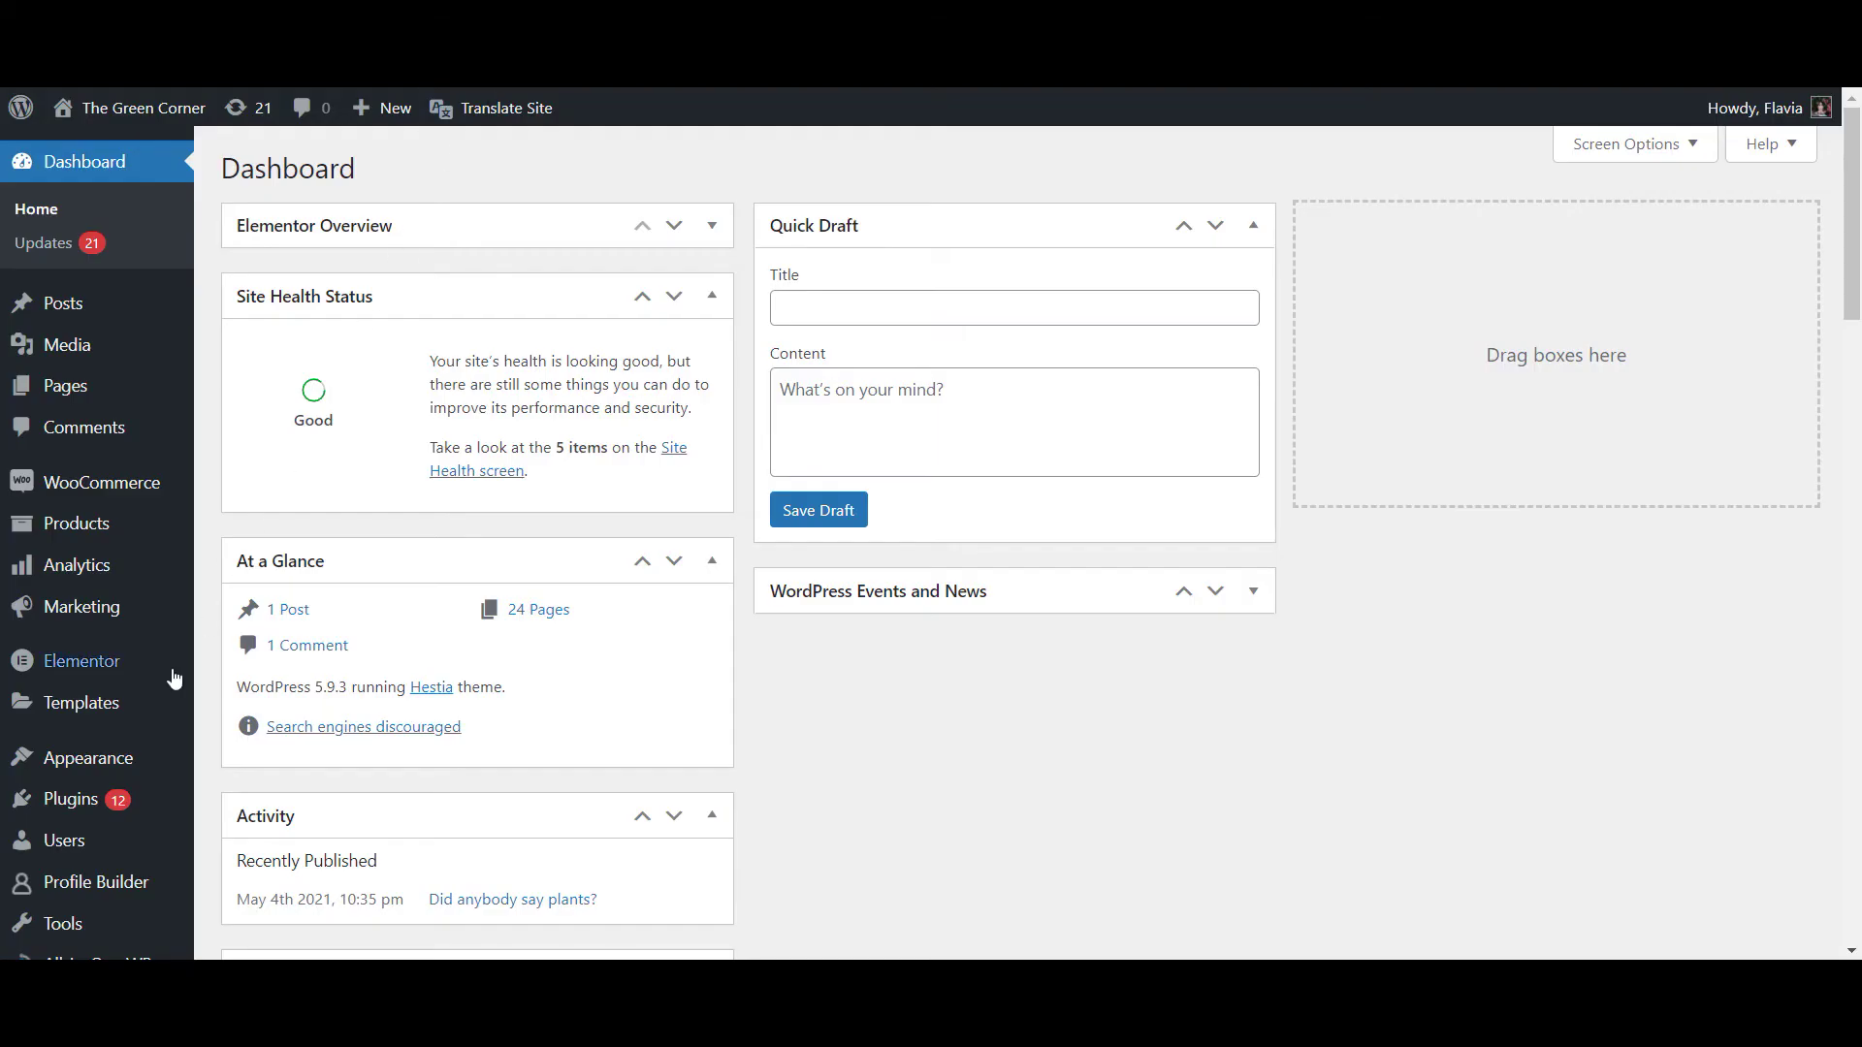
# In Appearance > Menus, add the Italian and English language switcher items to Main Menu
pyautogui.moveTo(106, 768)
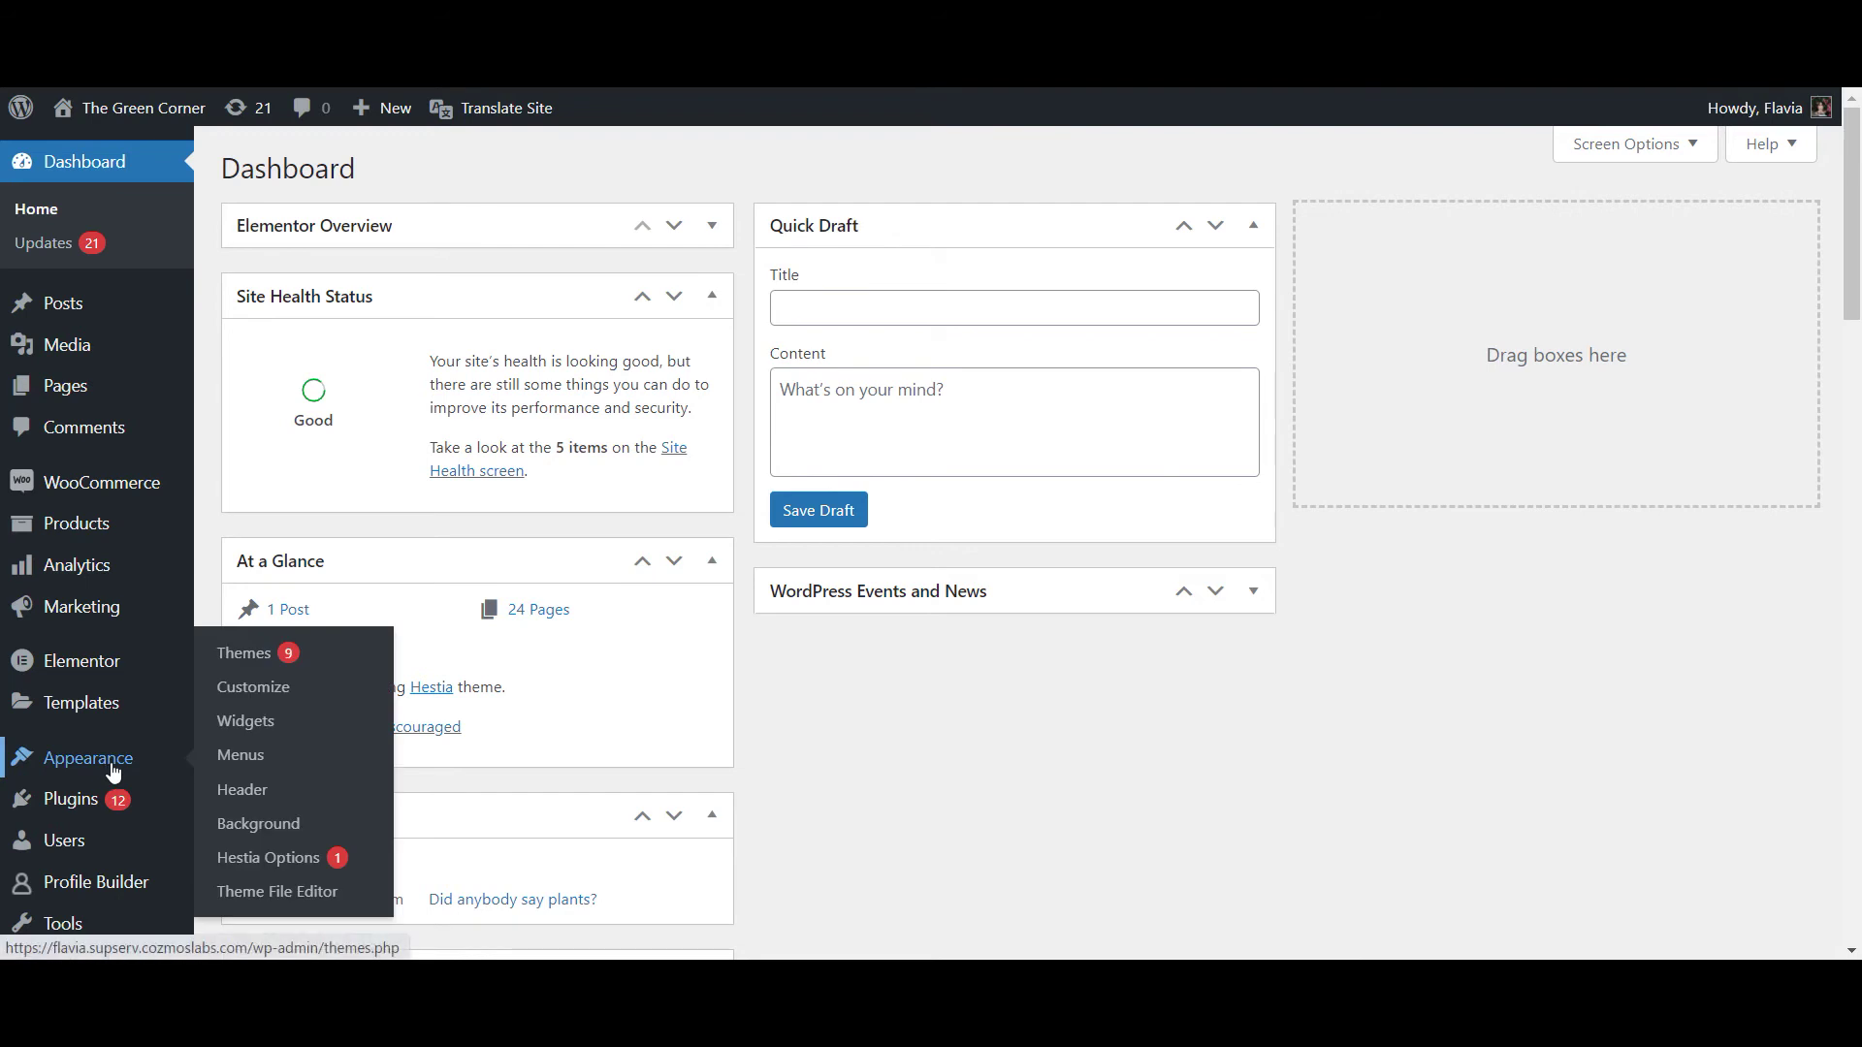
pyautogui.click(240, 756)
pyautogui.click(532, 307)
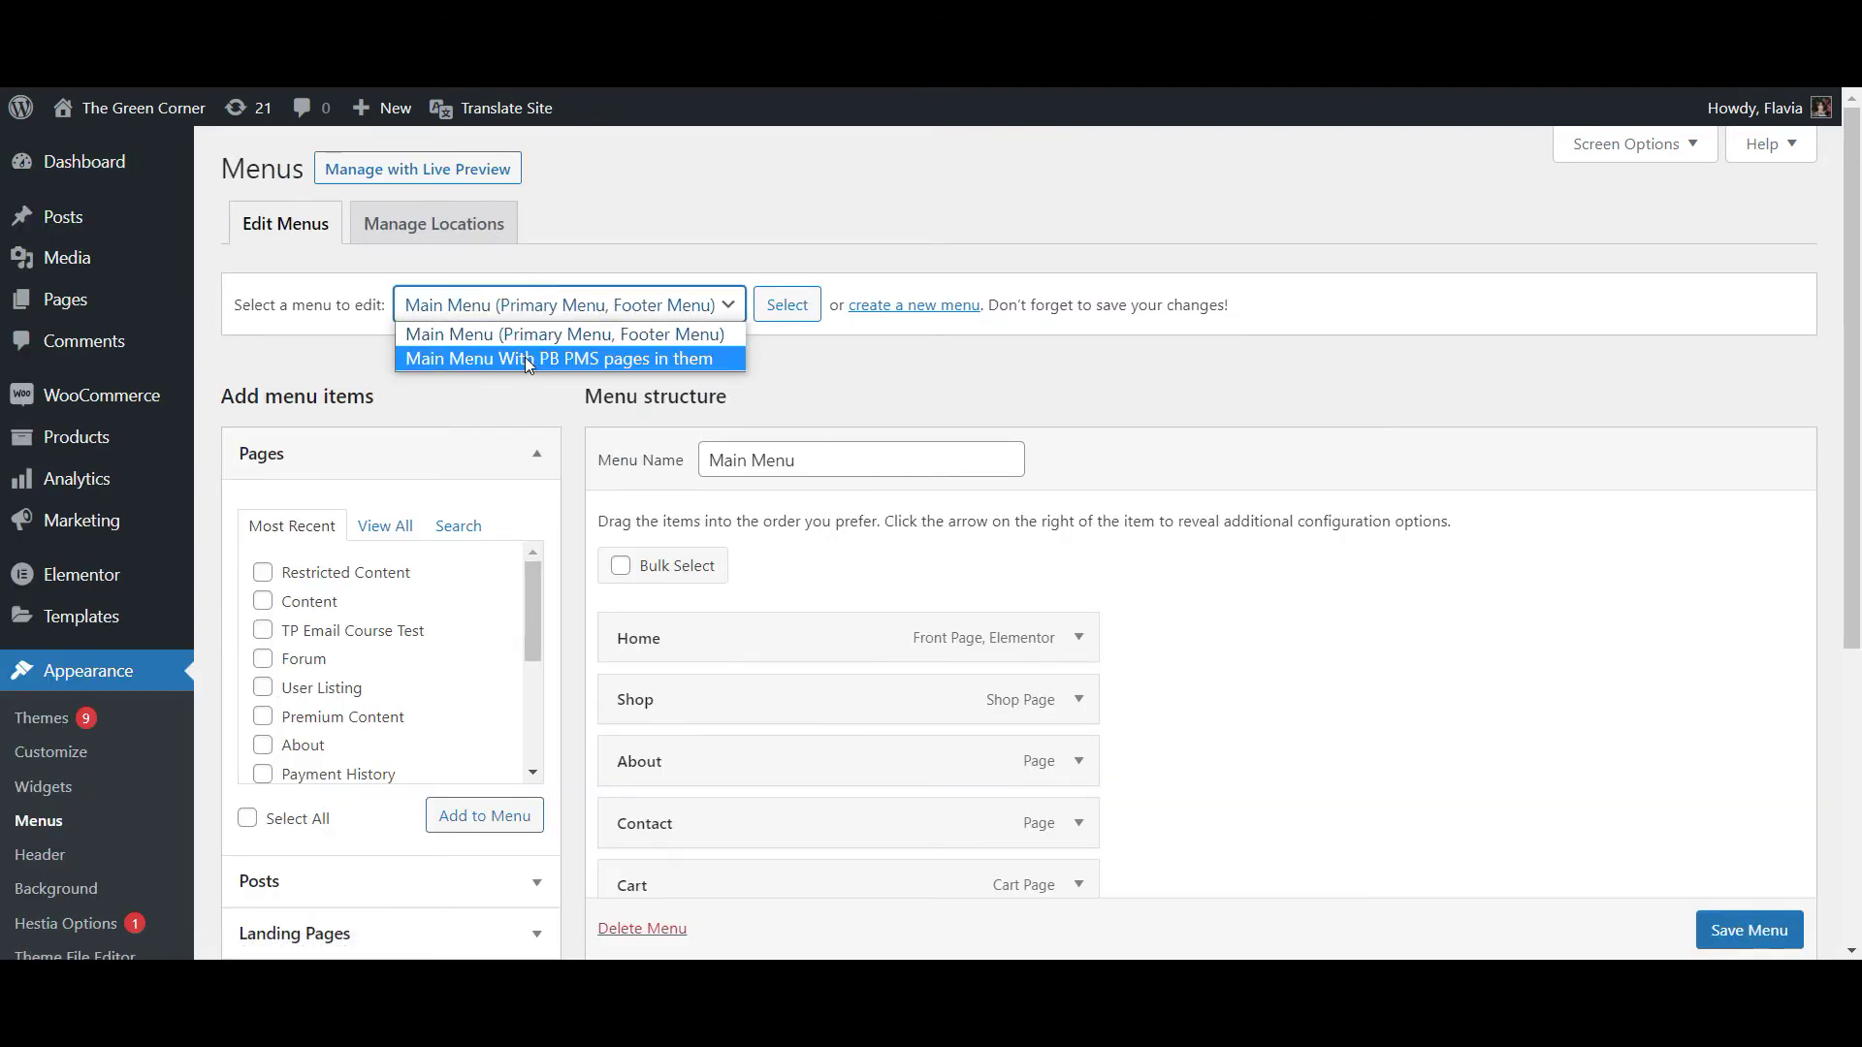
pyautogui.click(533, 324)
pyautogui.scroll(-4, 558, 369)
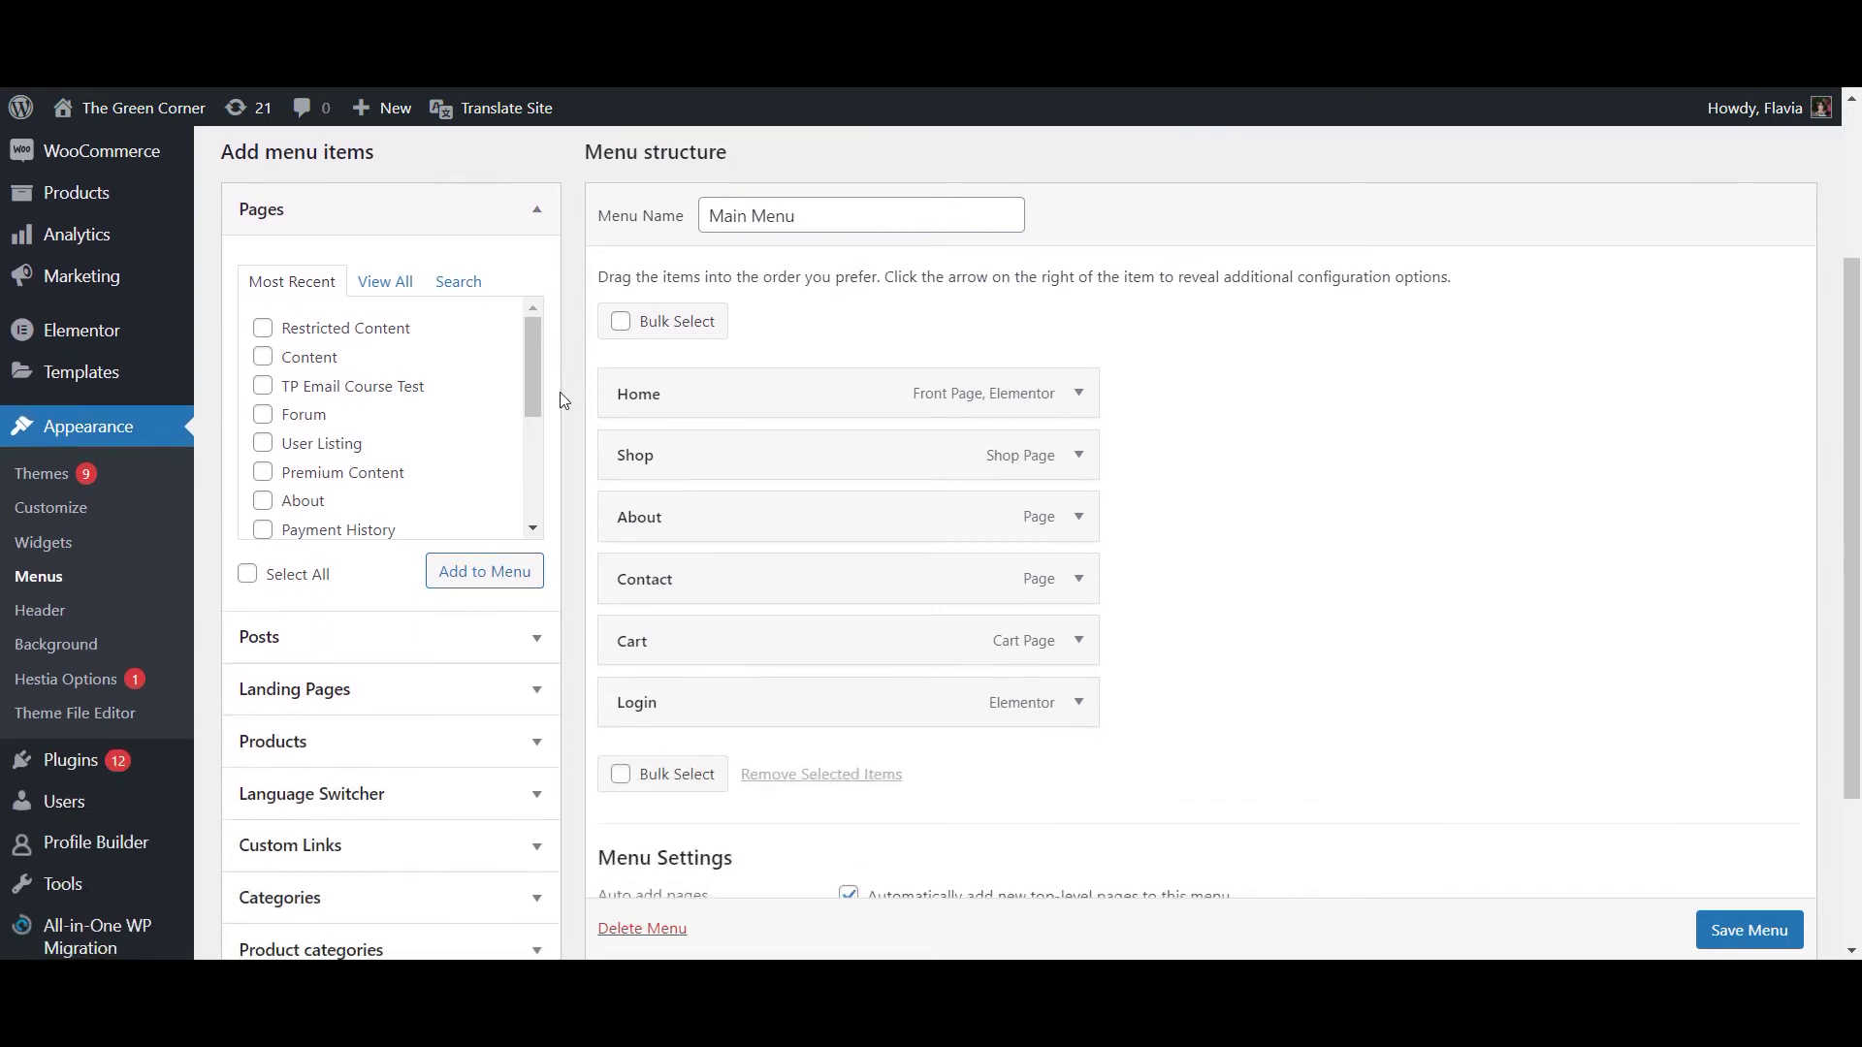
pyautogui.click(477, 676)
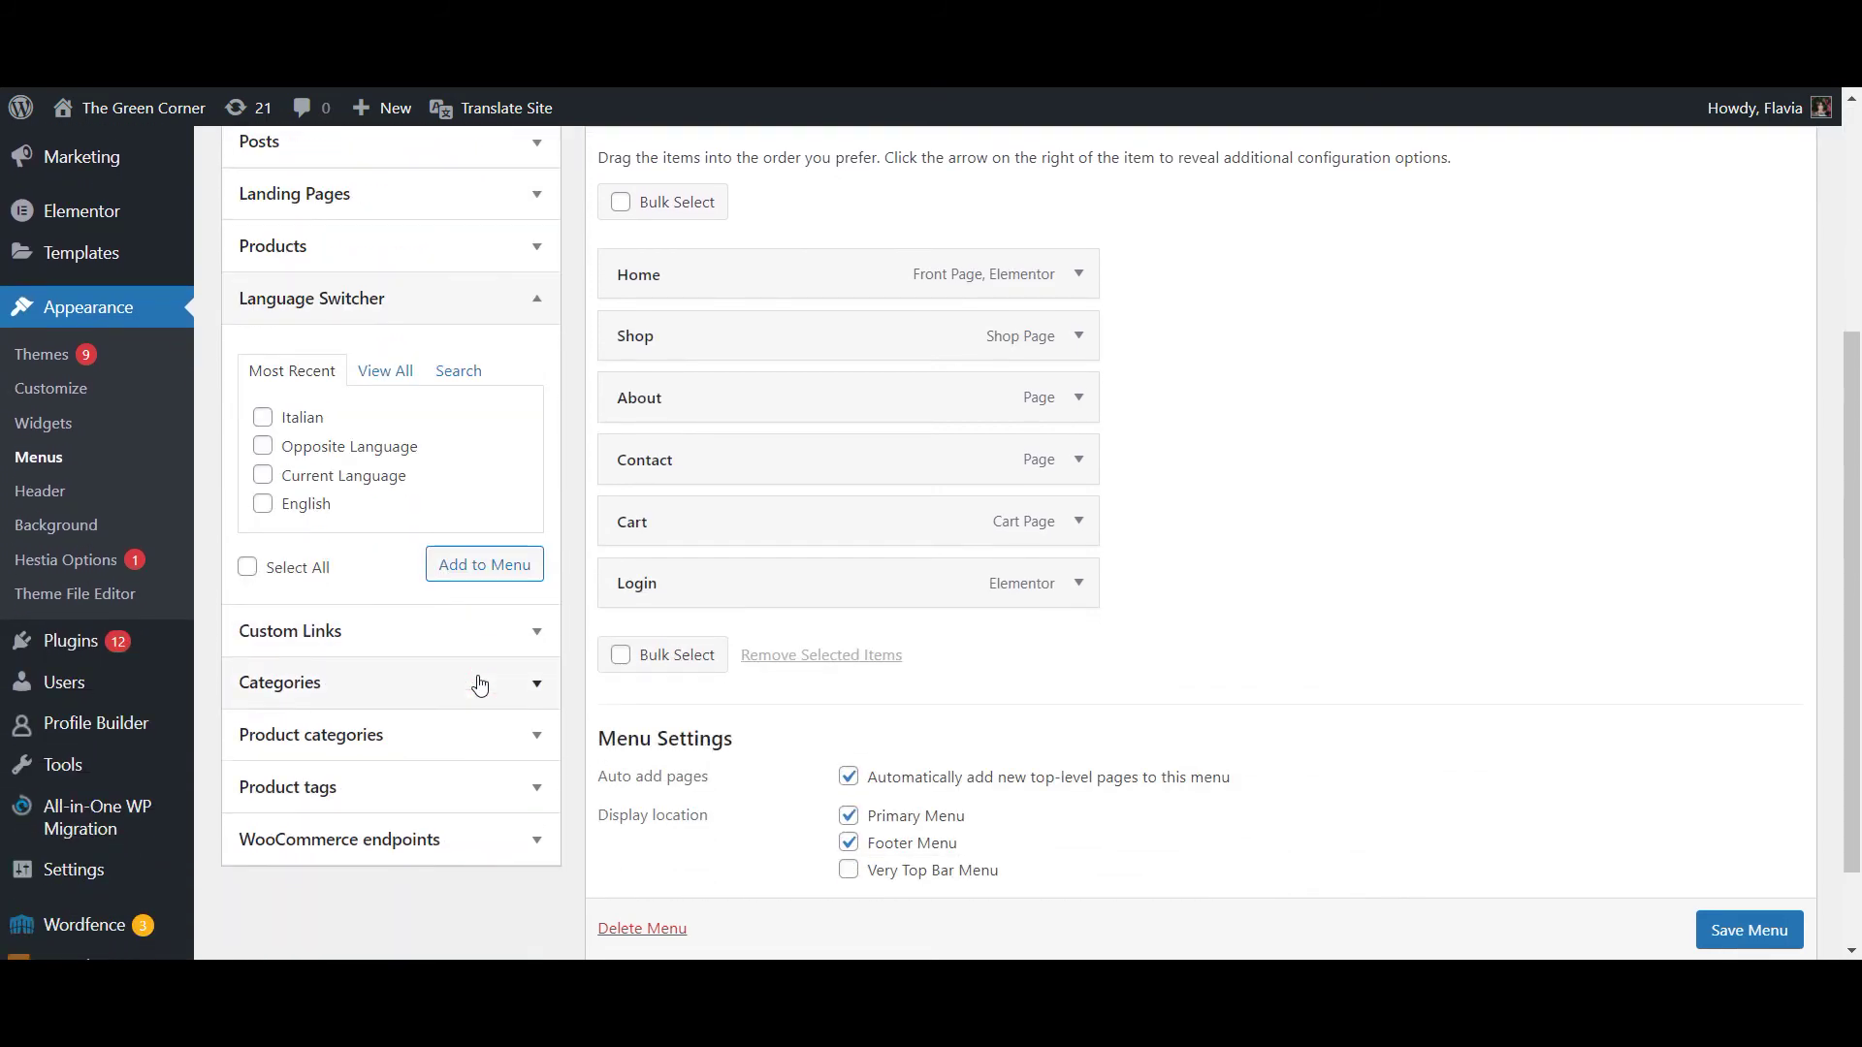
pyautogui.click(262, 504)
pyautogui.click(262, 417)
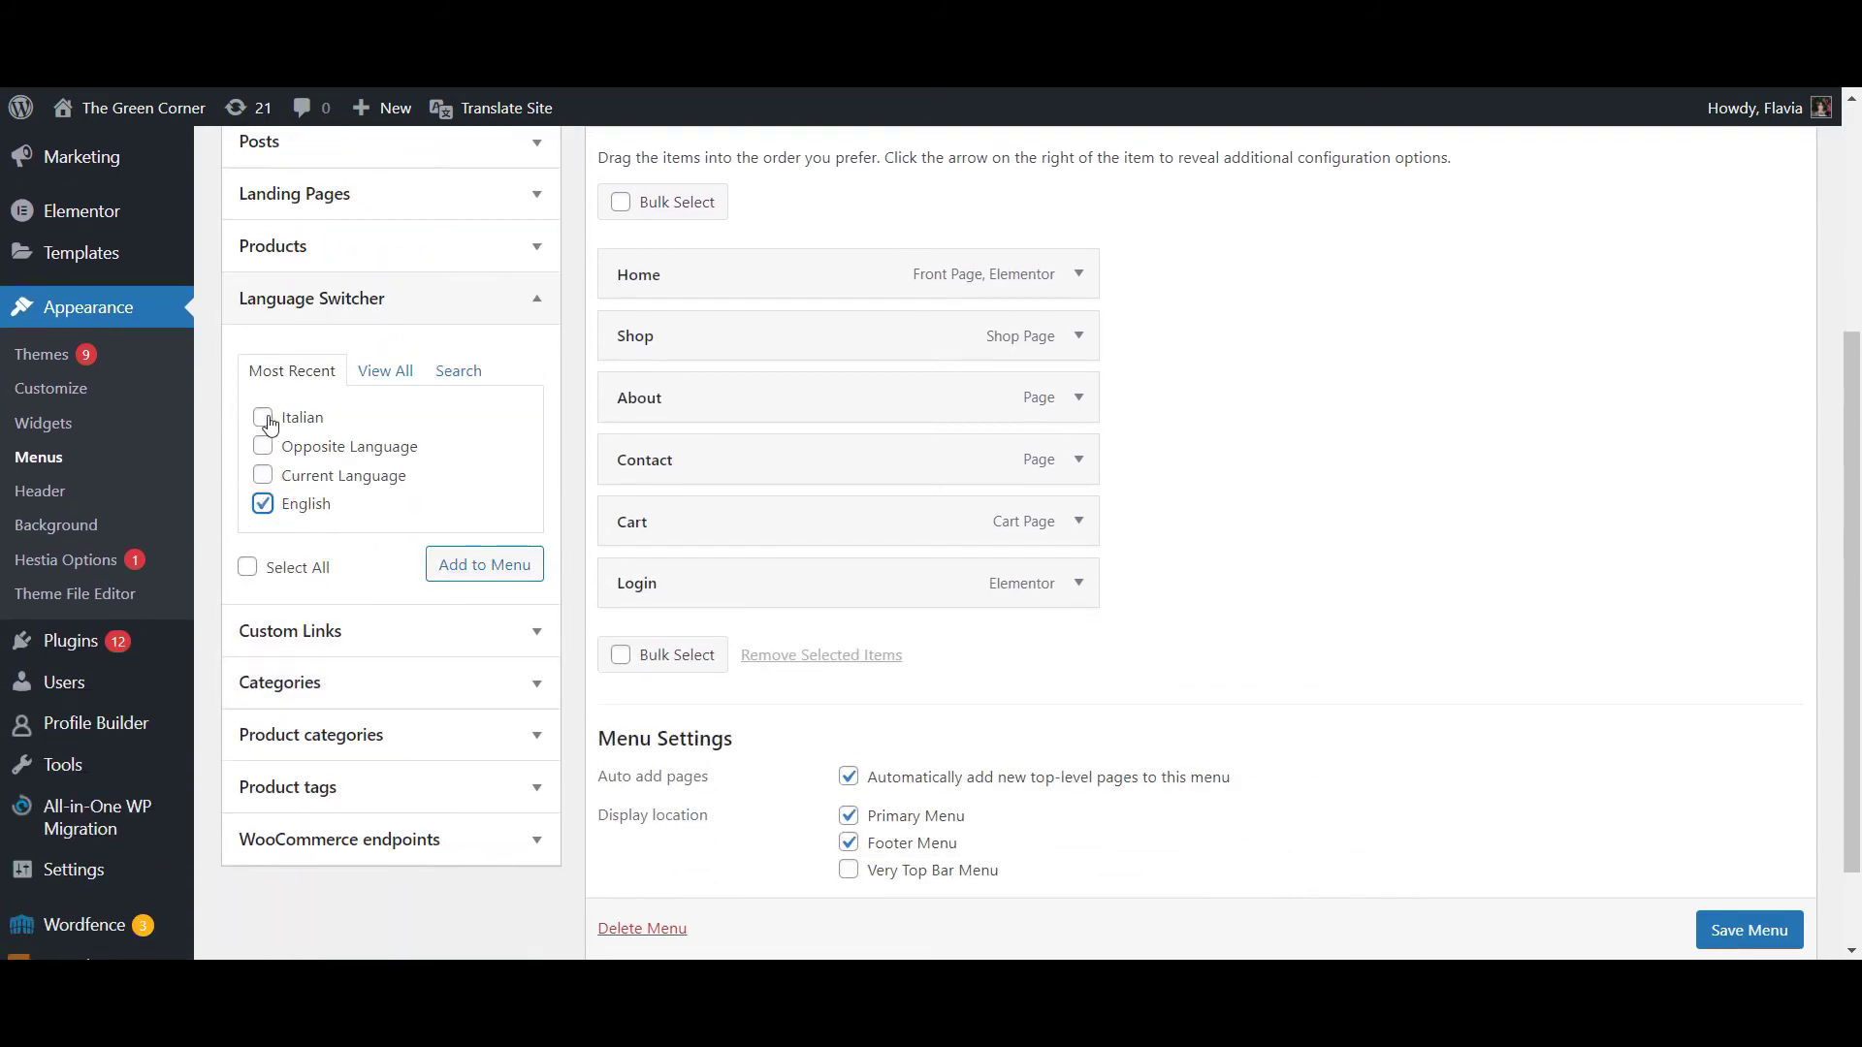
pyautogui.click(490, 578)
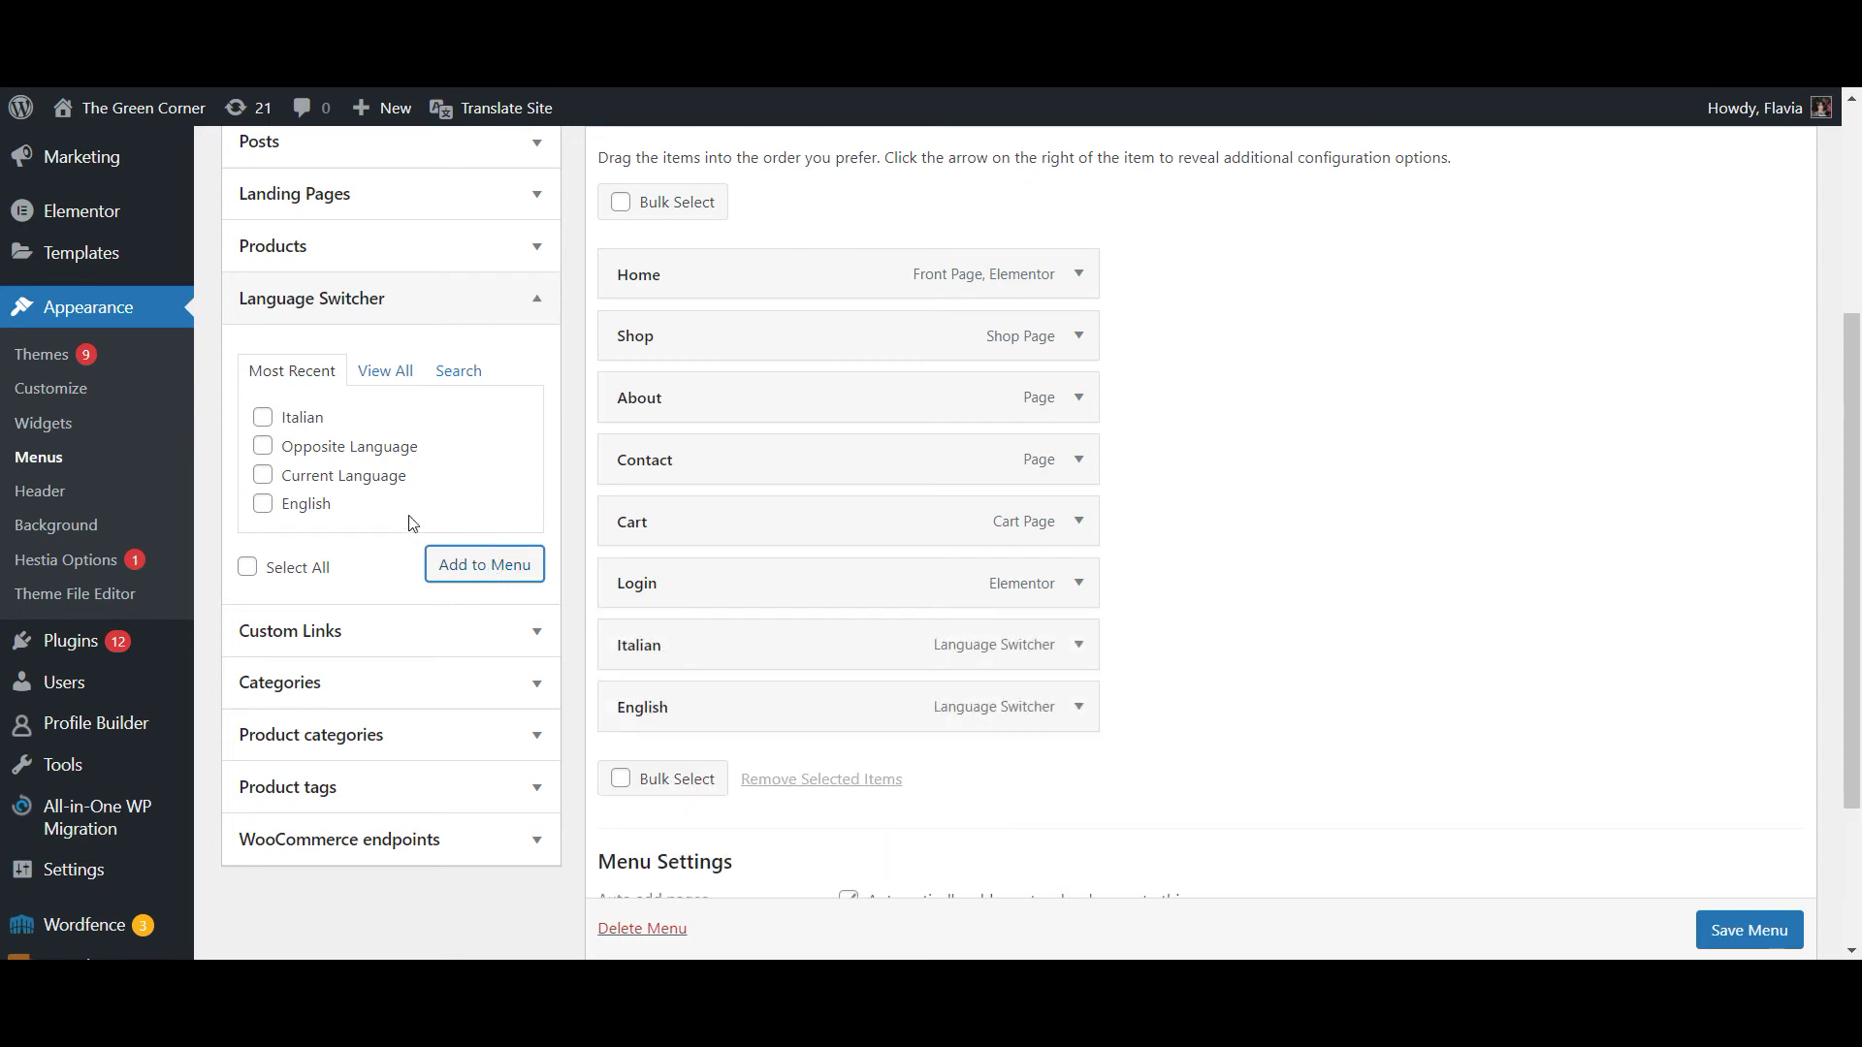
# Add Current Language, nest Italian and English beneath it, and save the menu
pyautogui.click(347, 475)
pyautogui.click(469, 565)
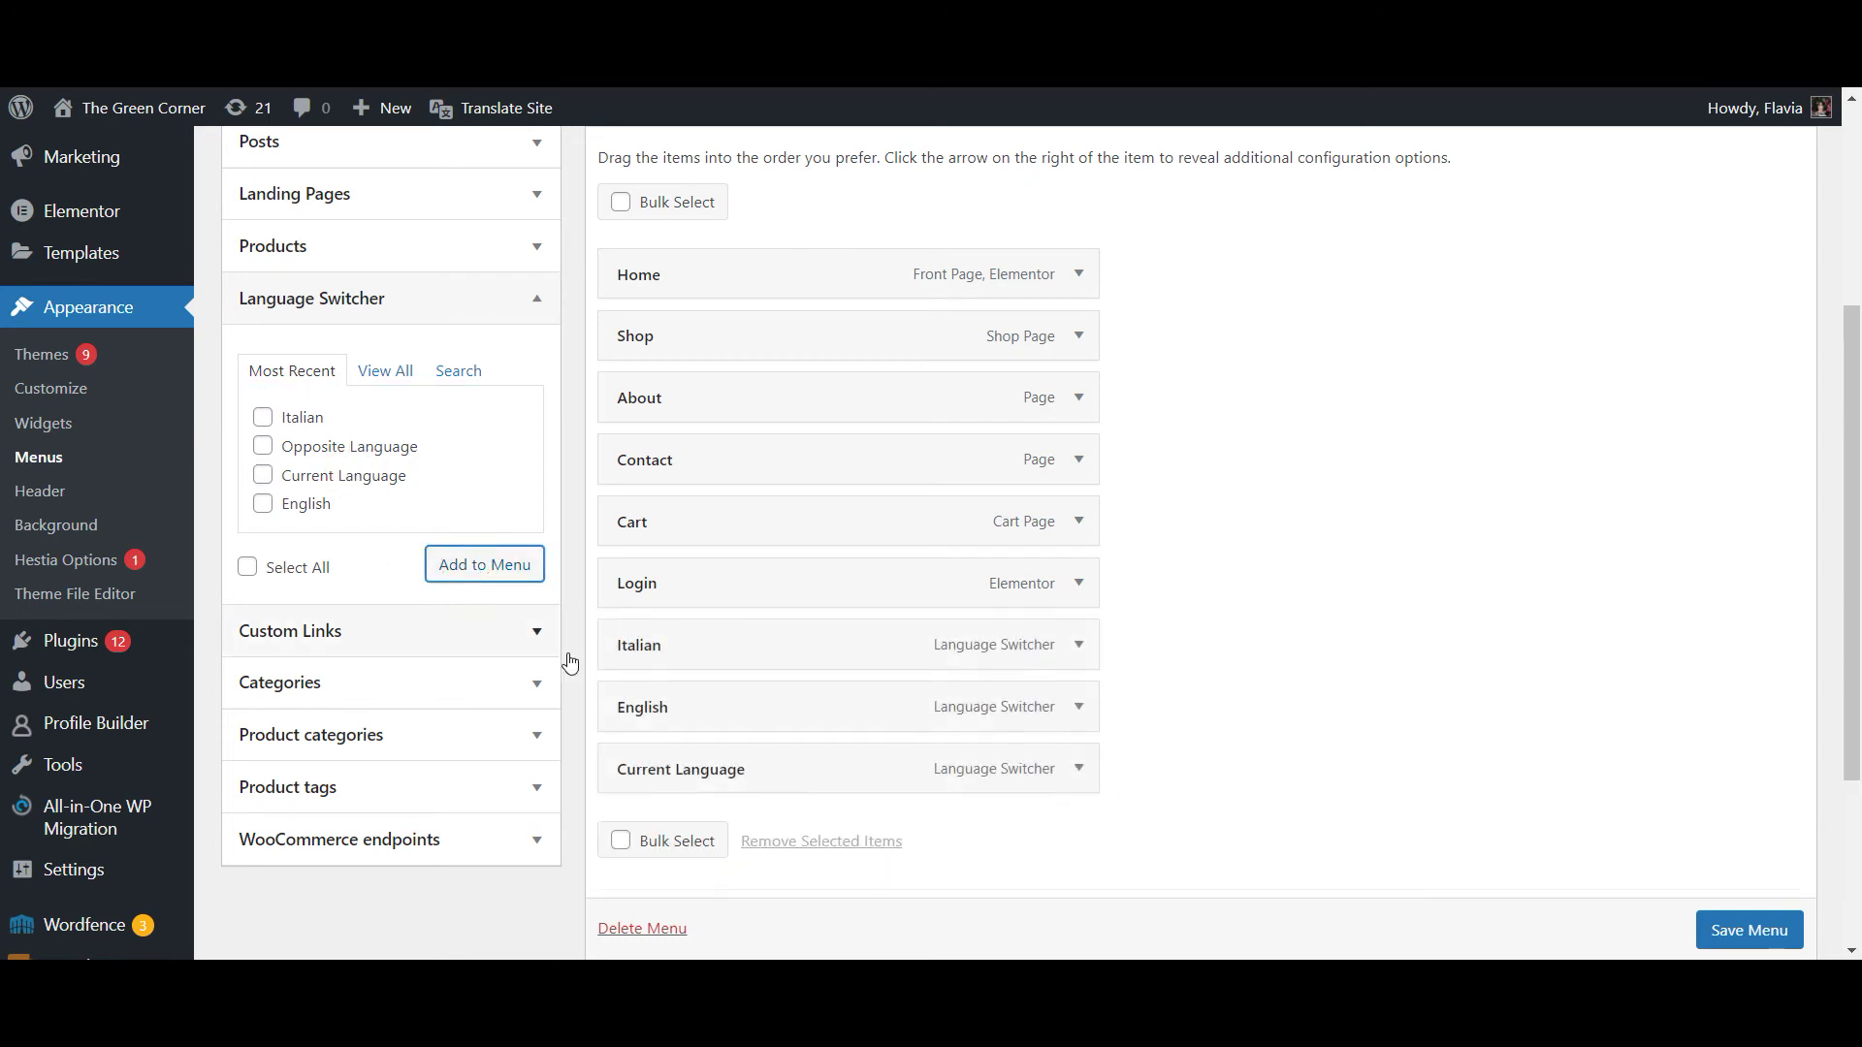
pyautogui.moveTo(653, 765); pyautogui.dragTo(641, 646)
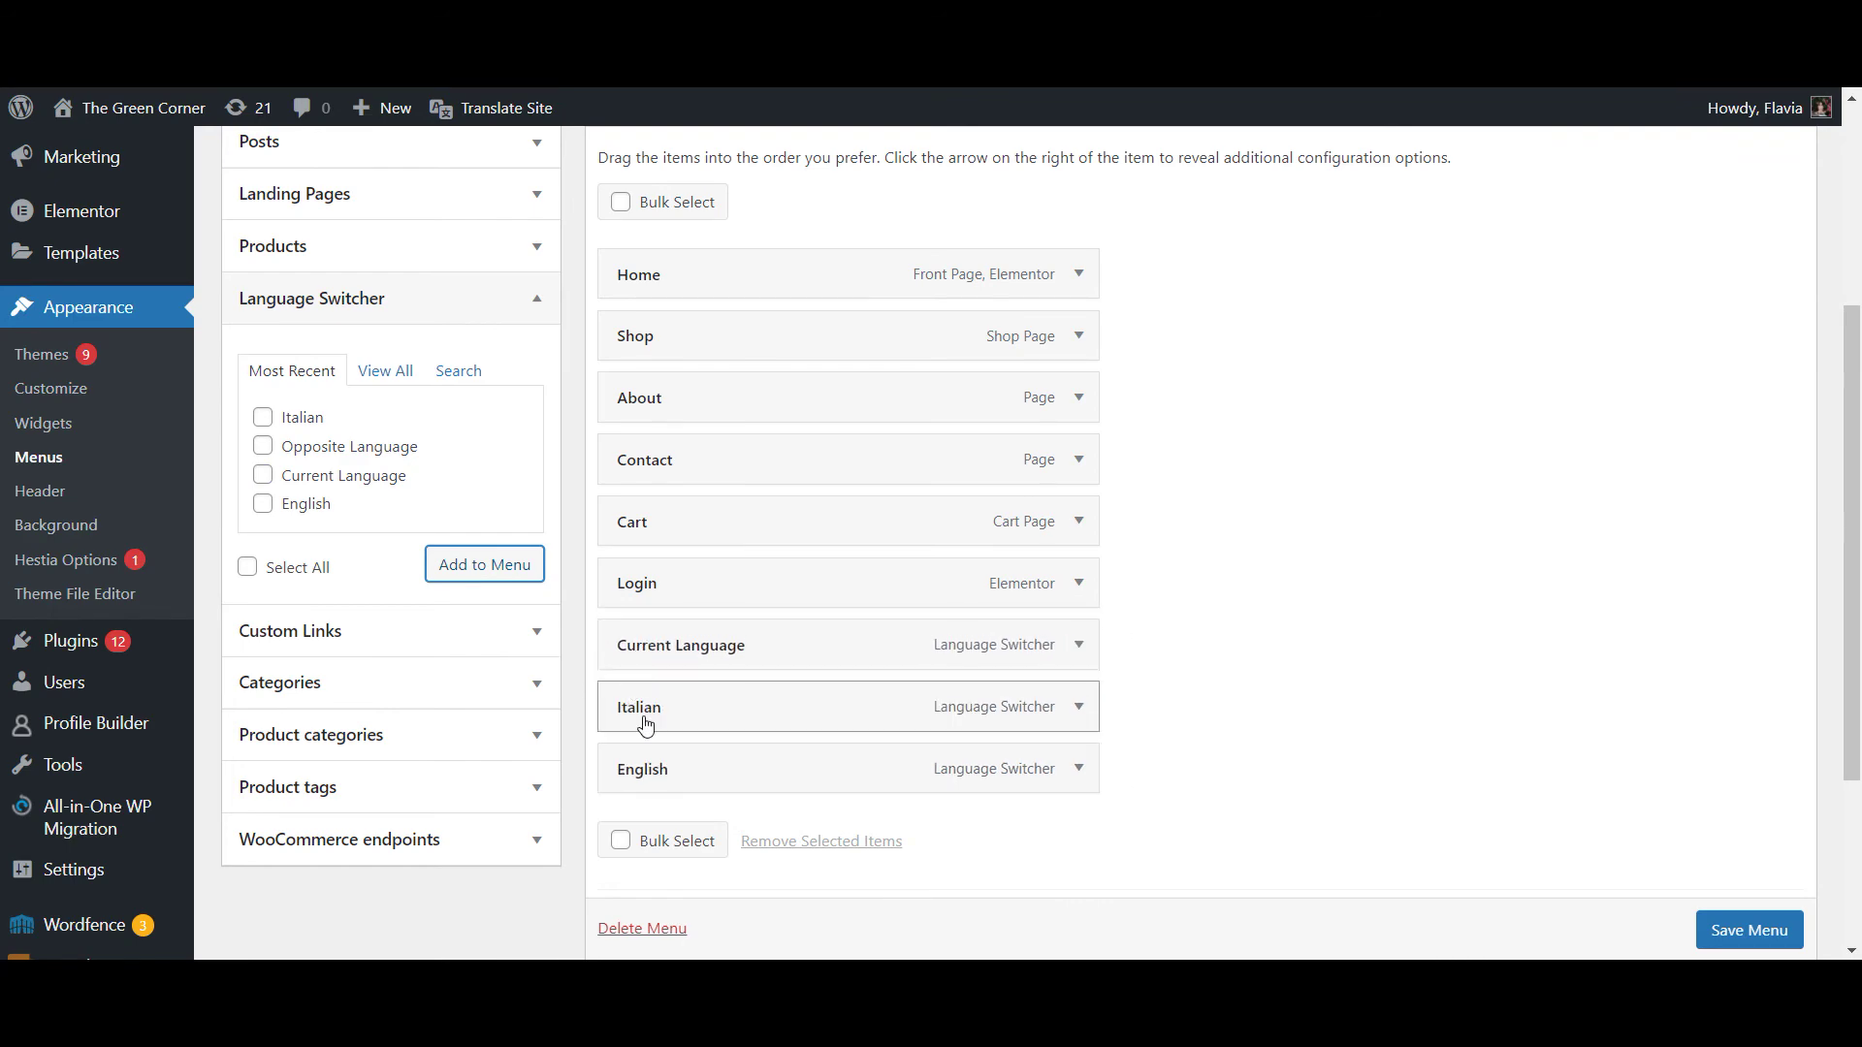
pyautogui.moveTo(640, 711); pyautogui.dragTo(702, 773)
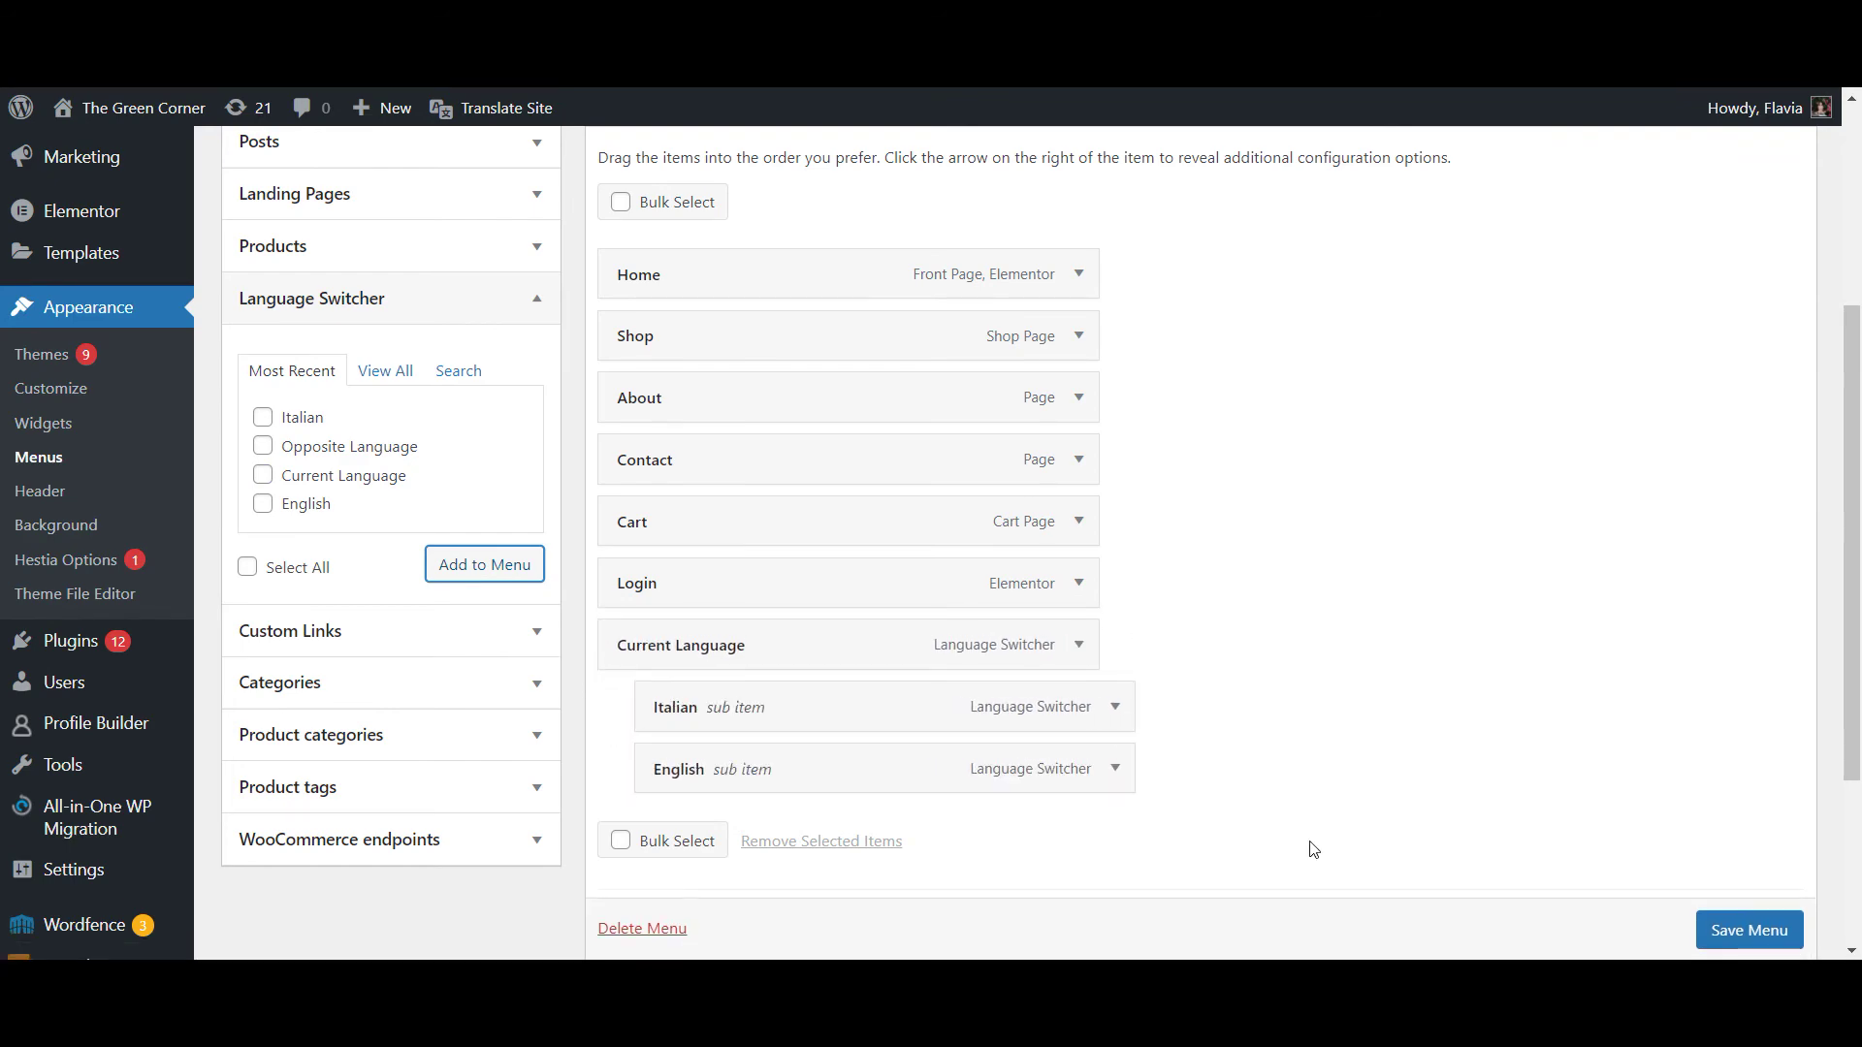
pyautogui.click(1751, 939)
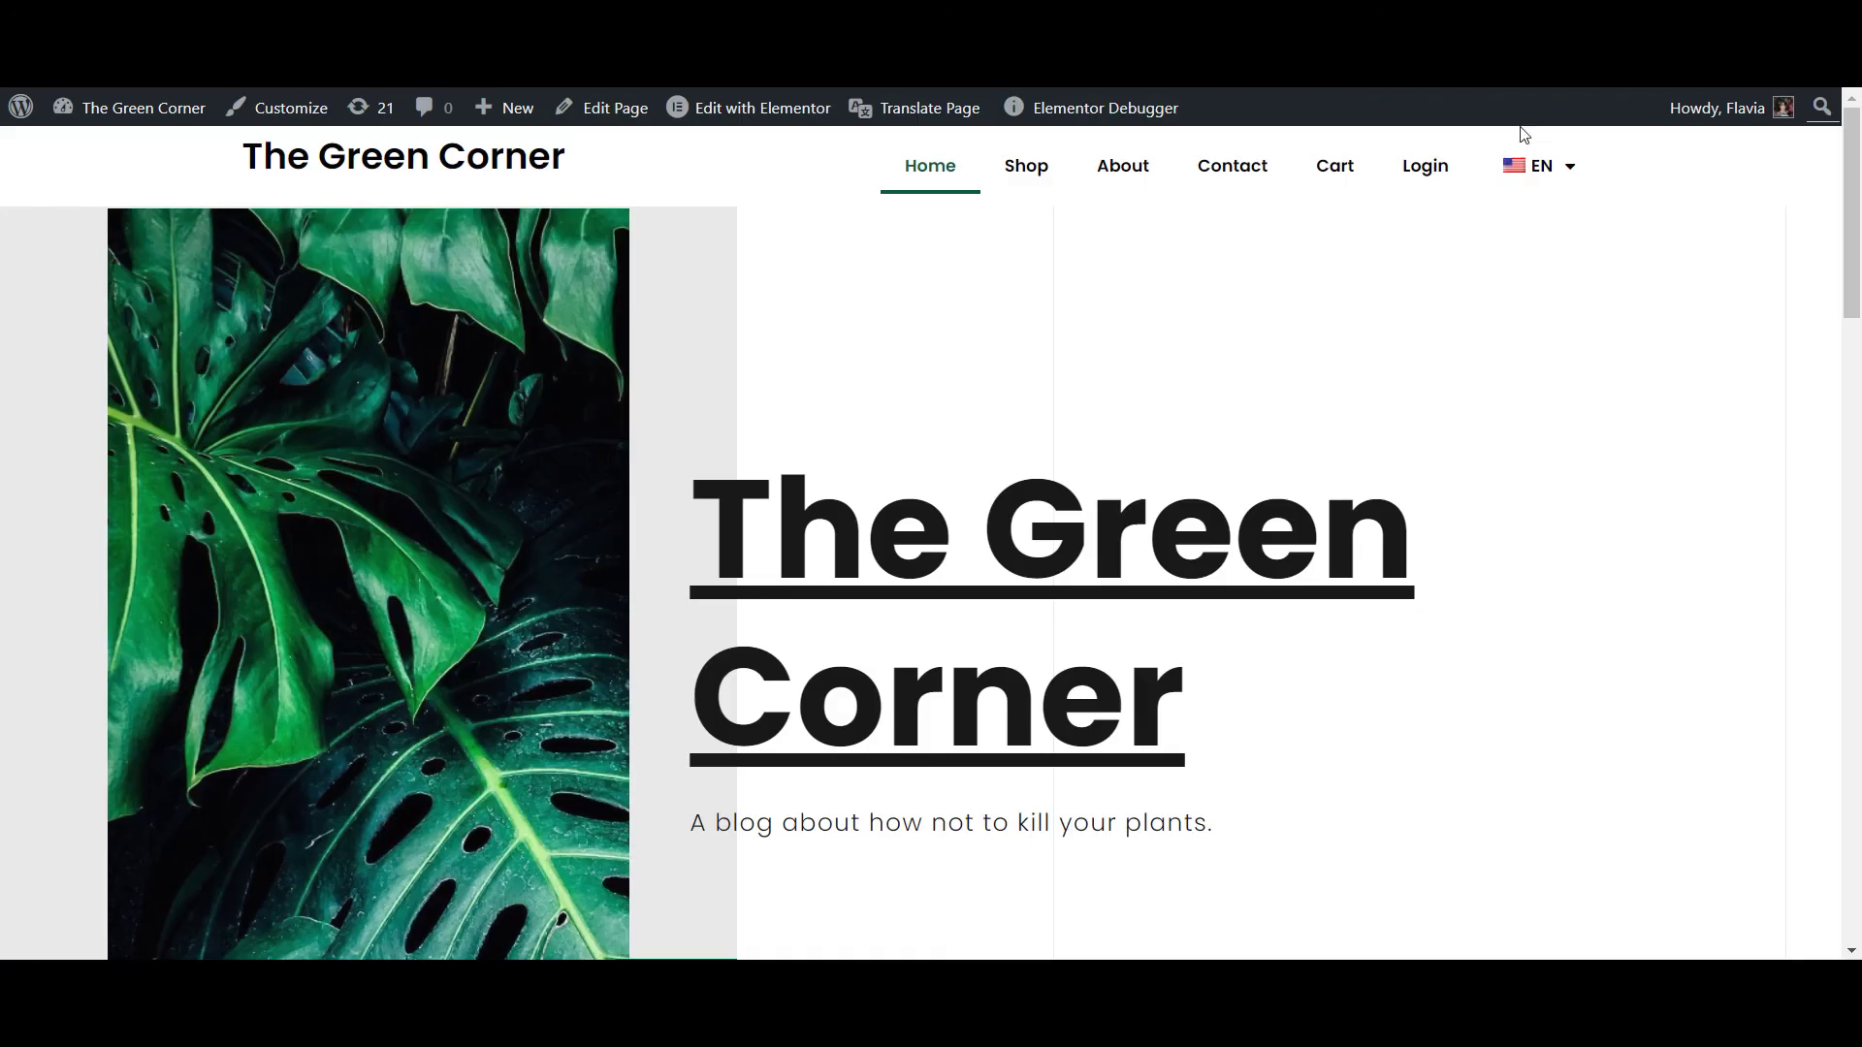
pyautogui.moveTo(1542, 167)
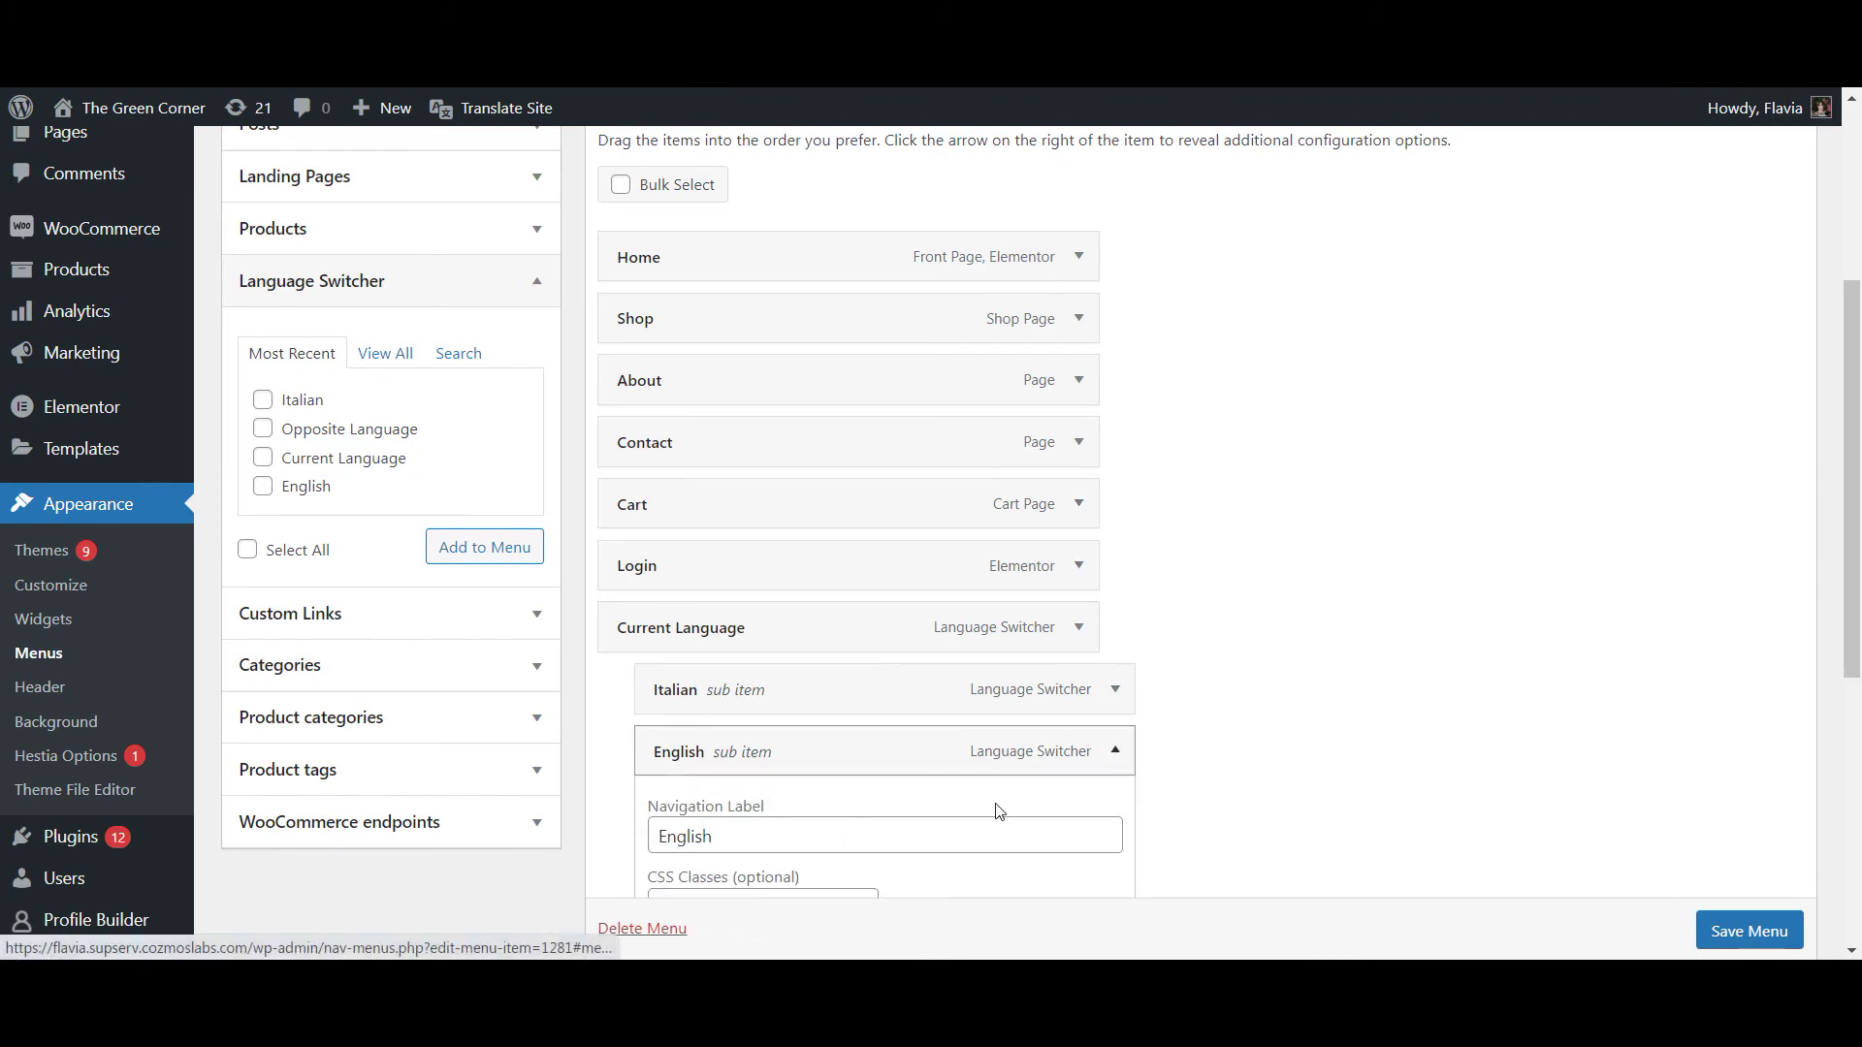
# Remove the English, Italian and Current Language items from the Main Menu
pyautogui.scroll(-3, 999, 810)
pyautogui.click(676, 810)
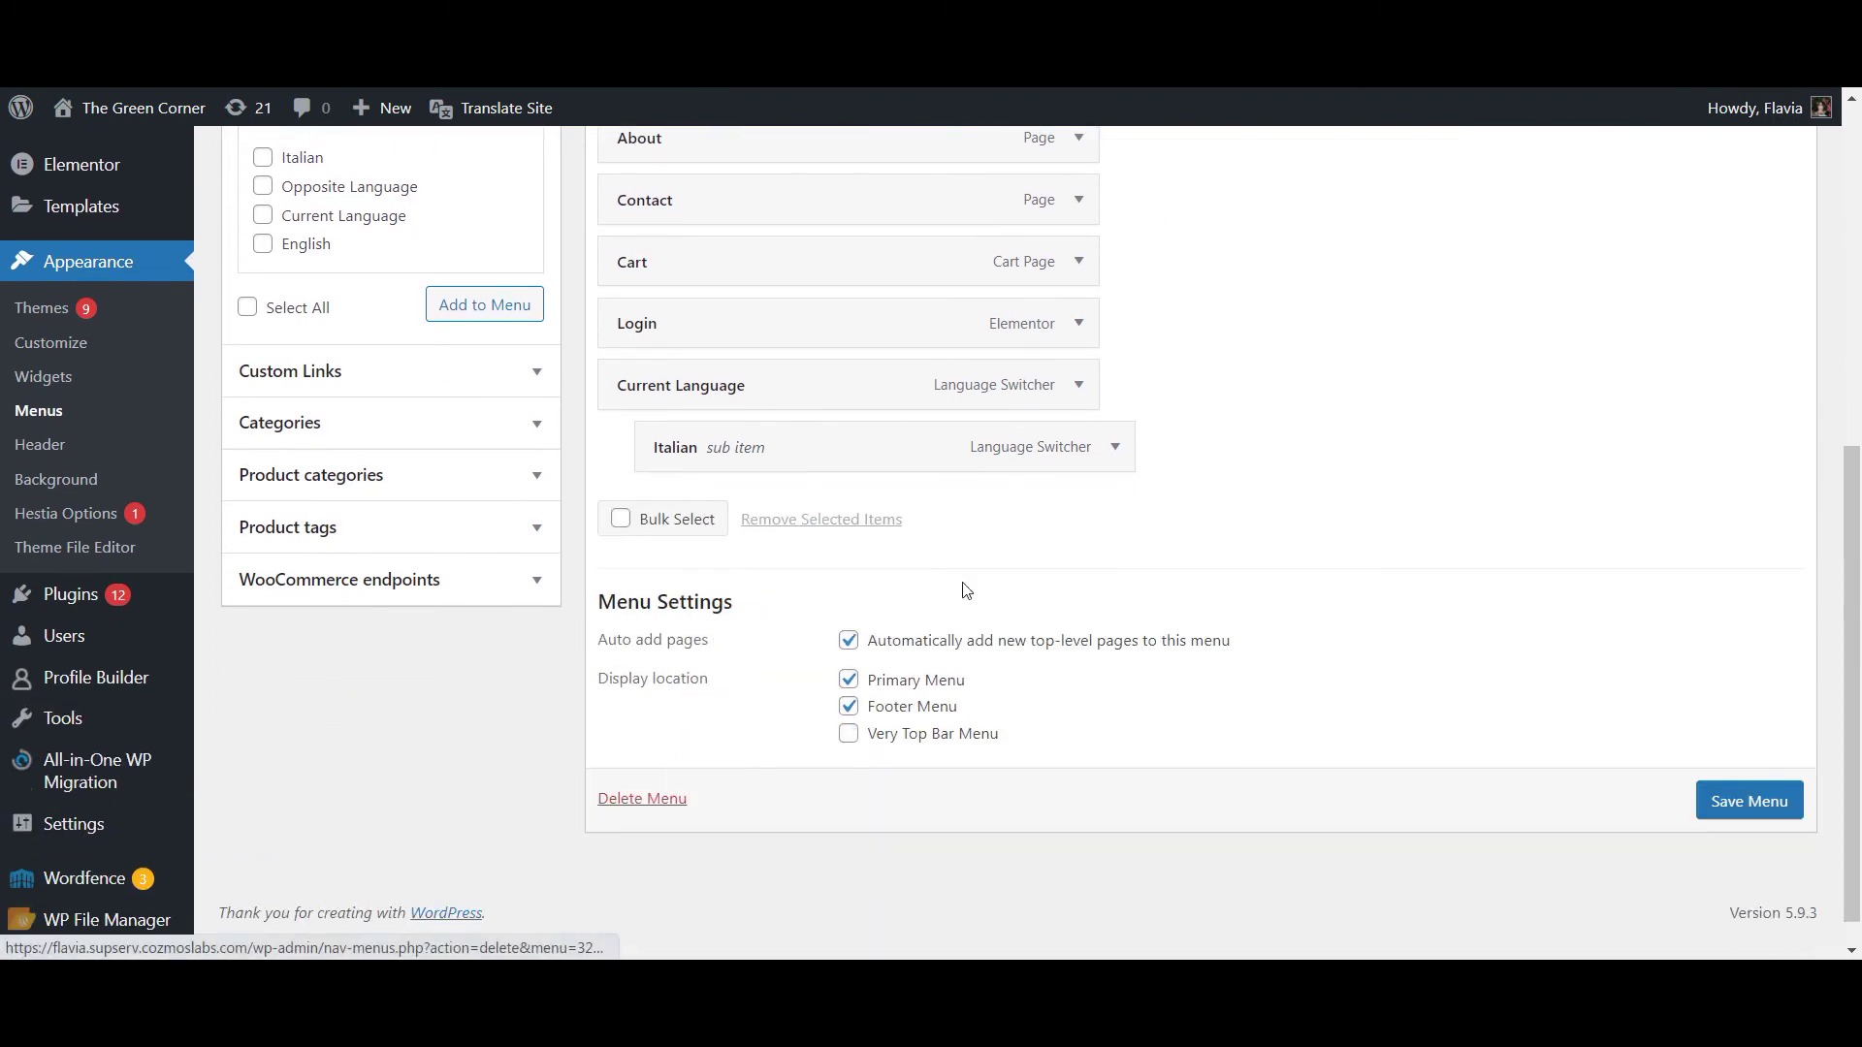
pyautogui.click(1115, 448)
pyautogui.click(665, 749)
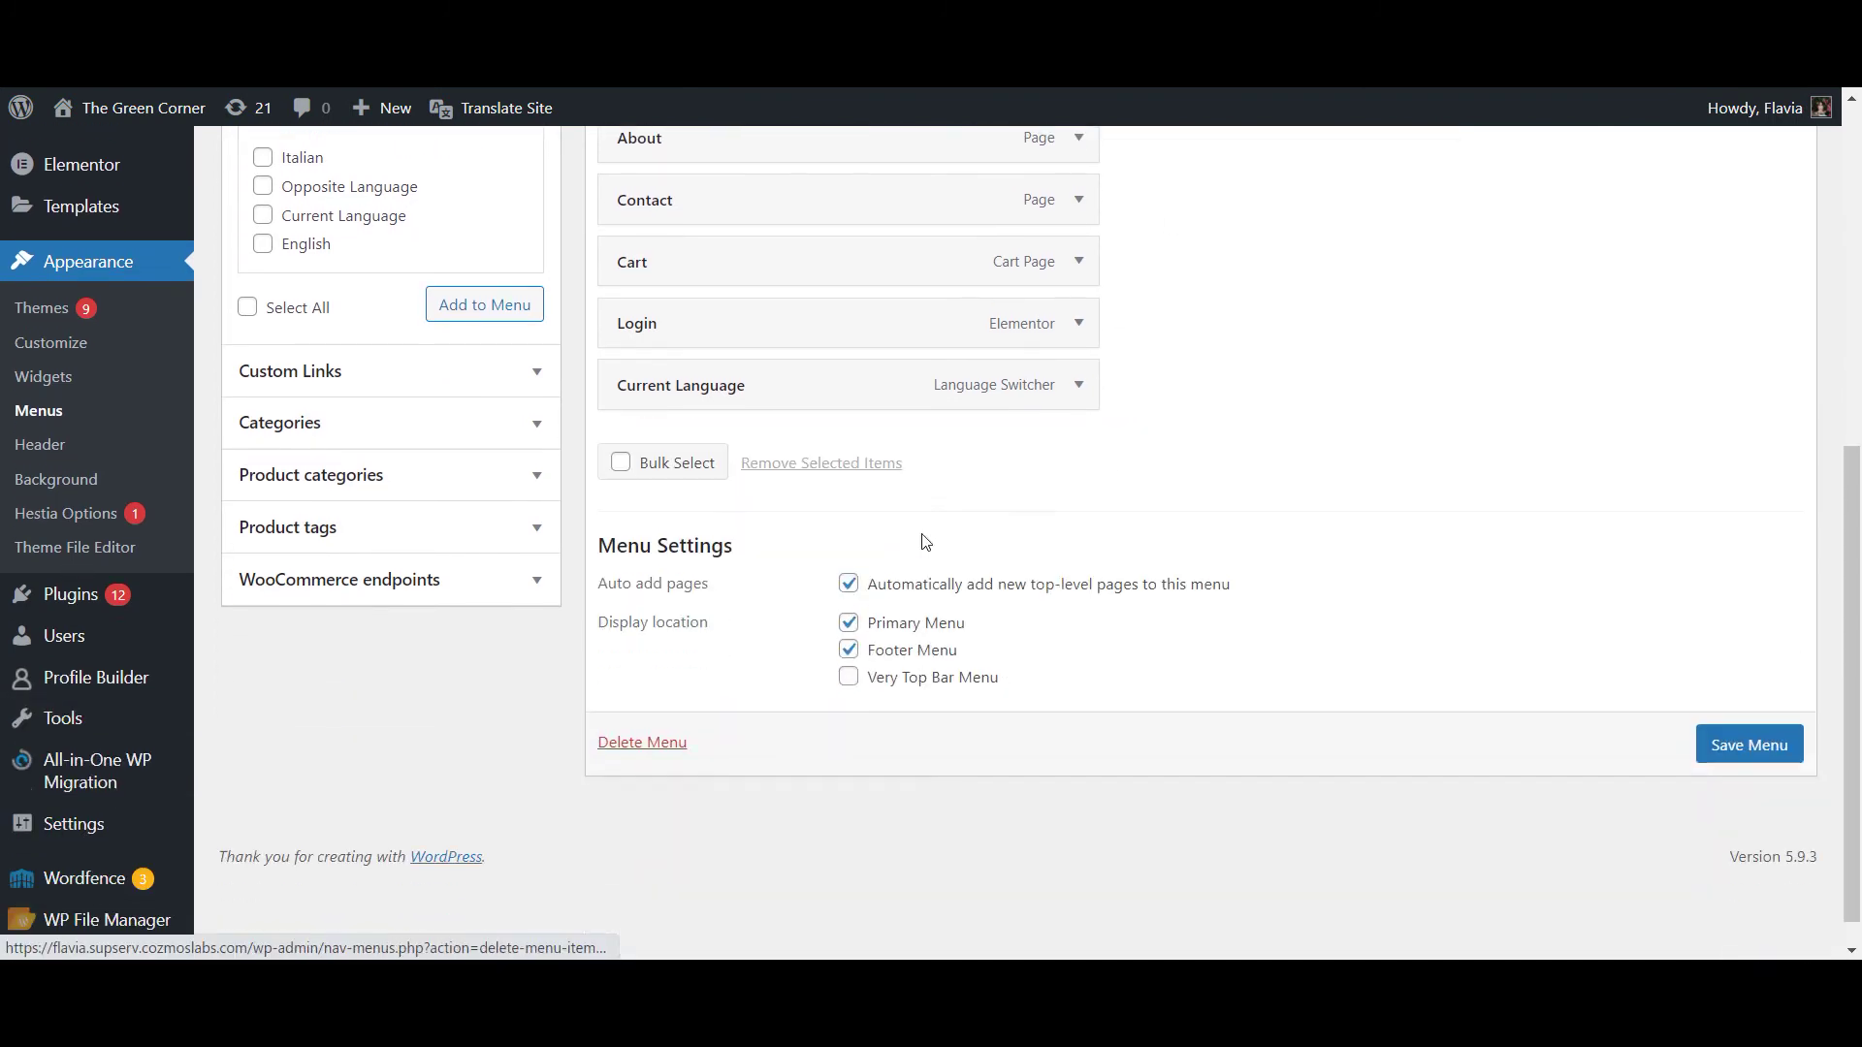
pyautogui.click(1079, 384)
pyautogui.click(621, 678)
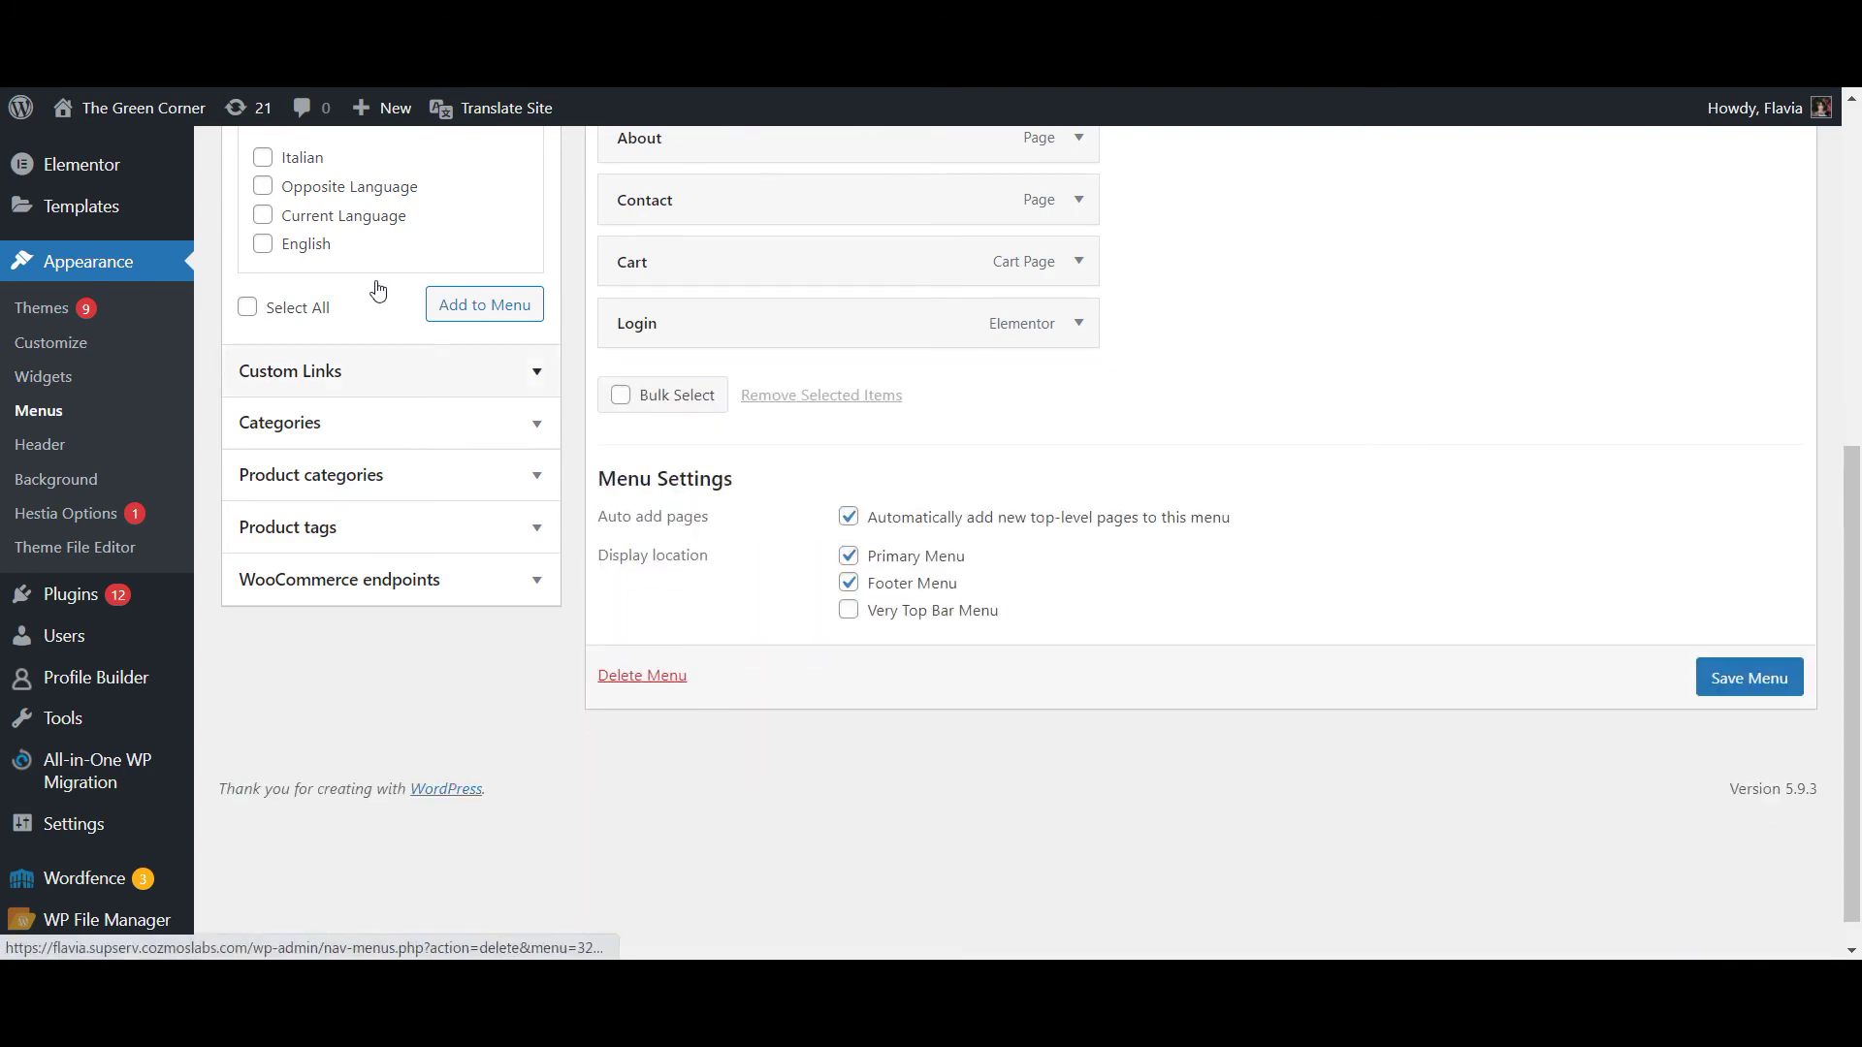
# Add a single Opposite Language item to the Main Menu and save it
pyautogui.scroll(1, 368, 301)
pyautogui.click(495, 427)
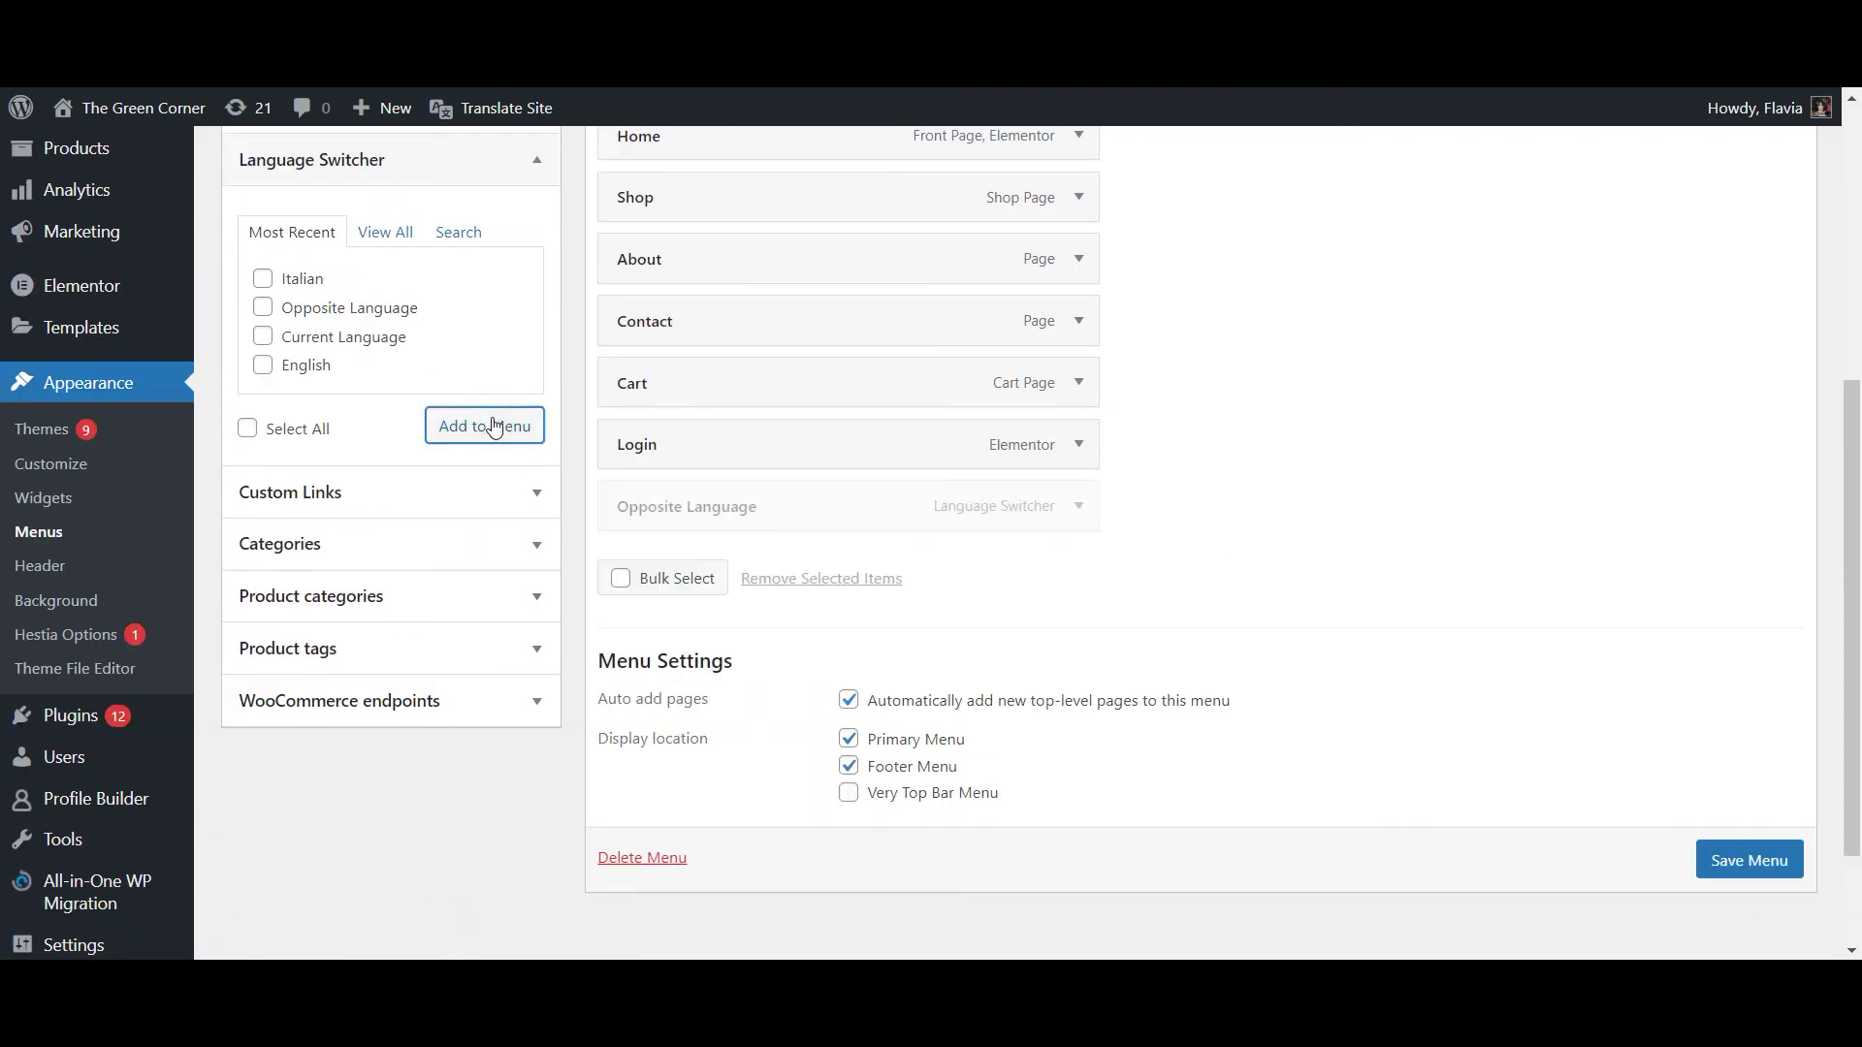
pyautogui.click(1743, 860)
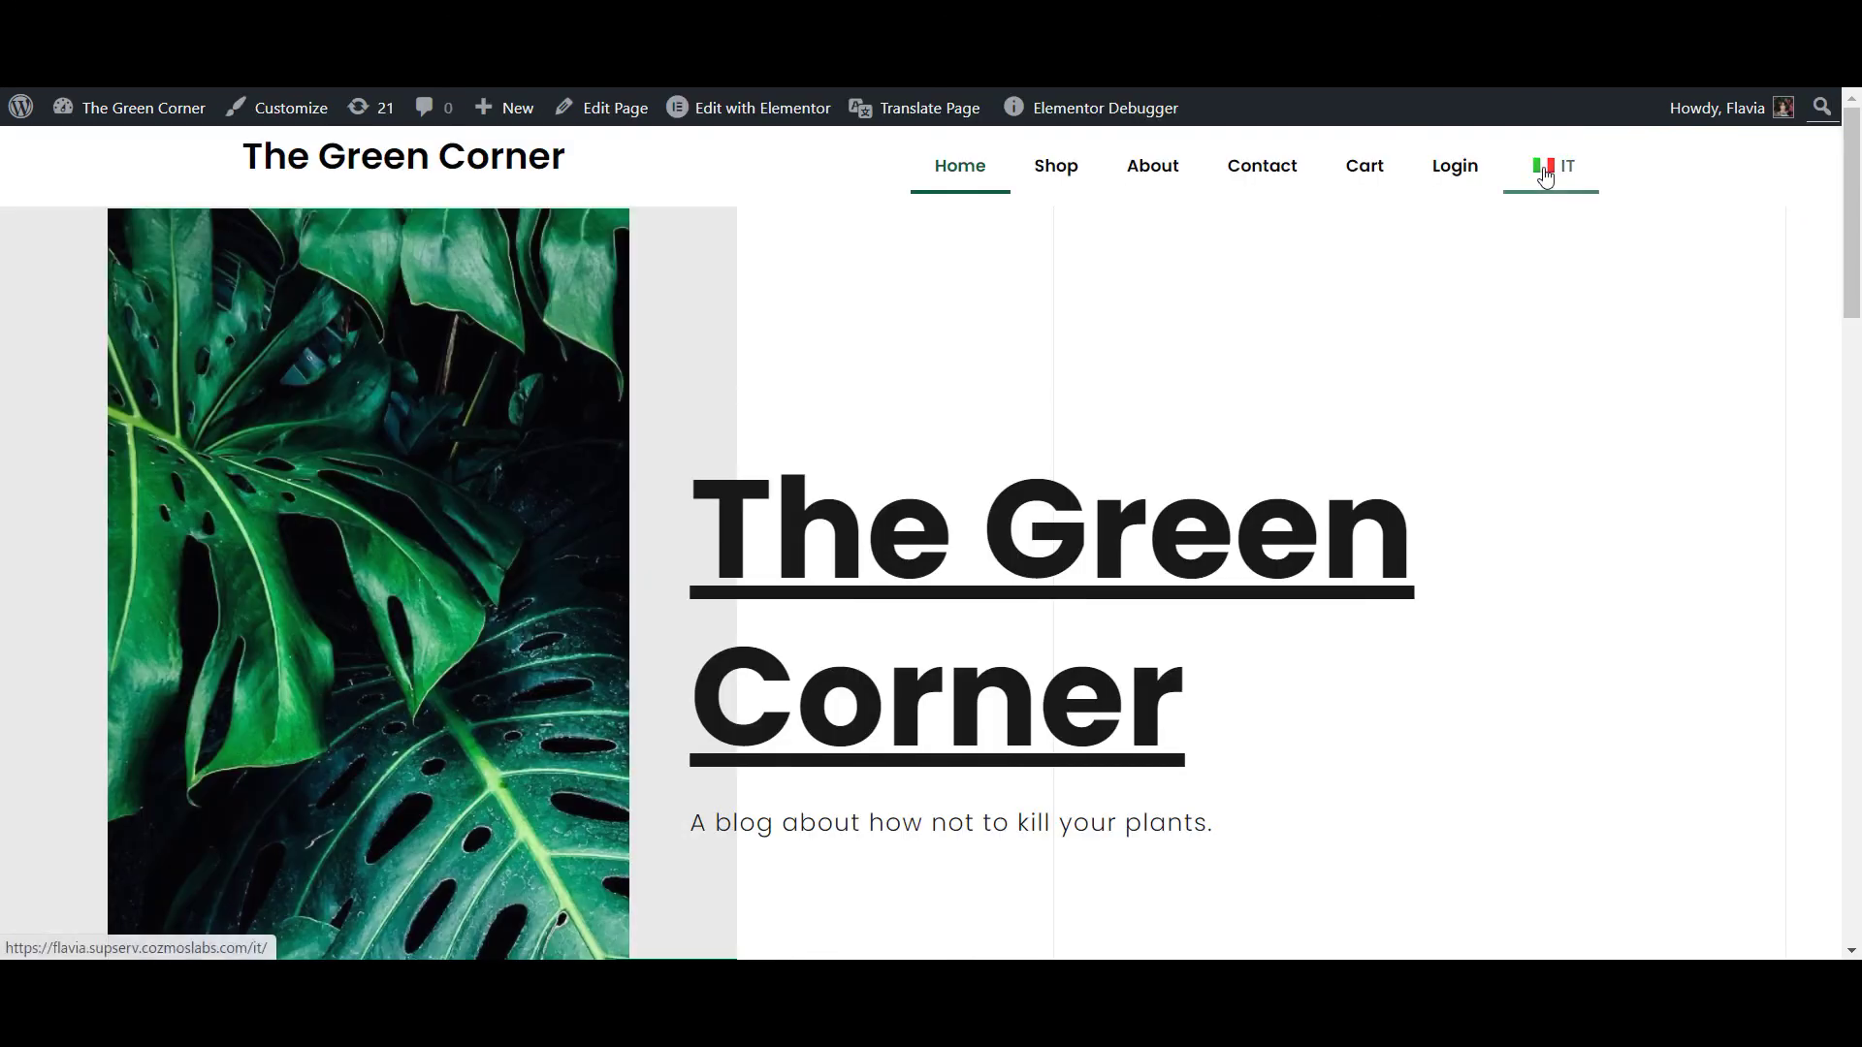
pyautogui.click(1547, 171)
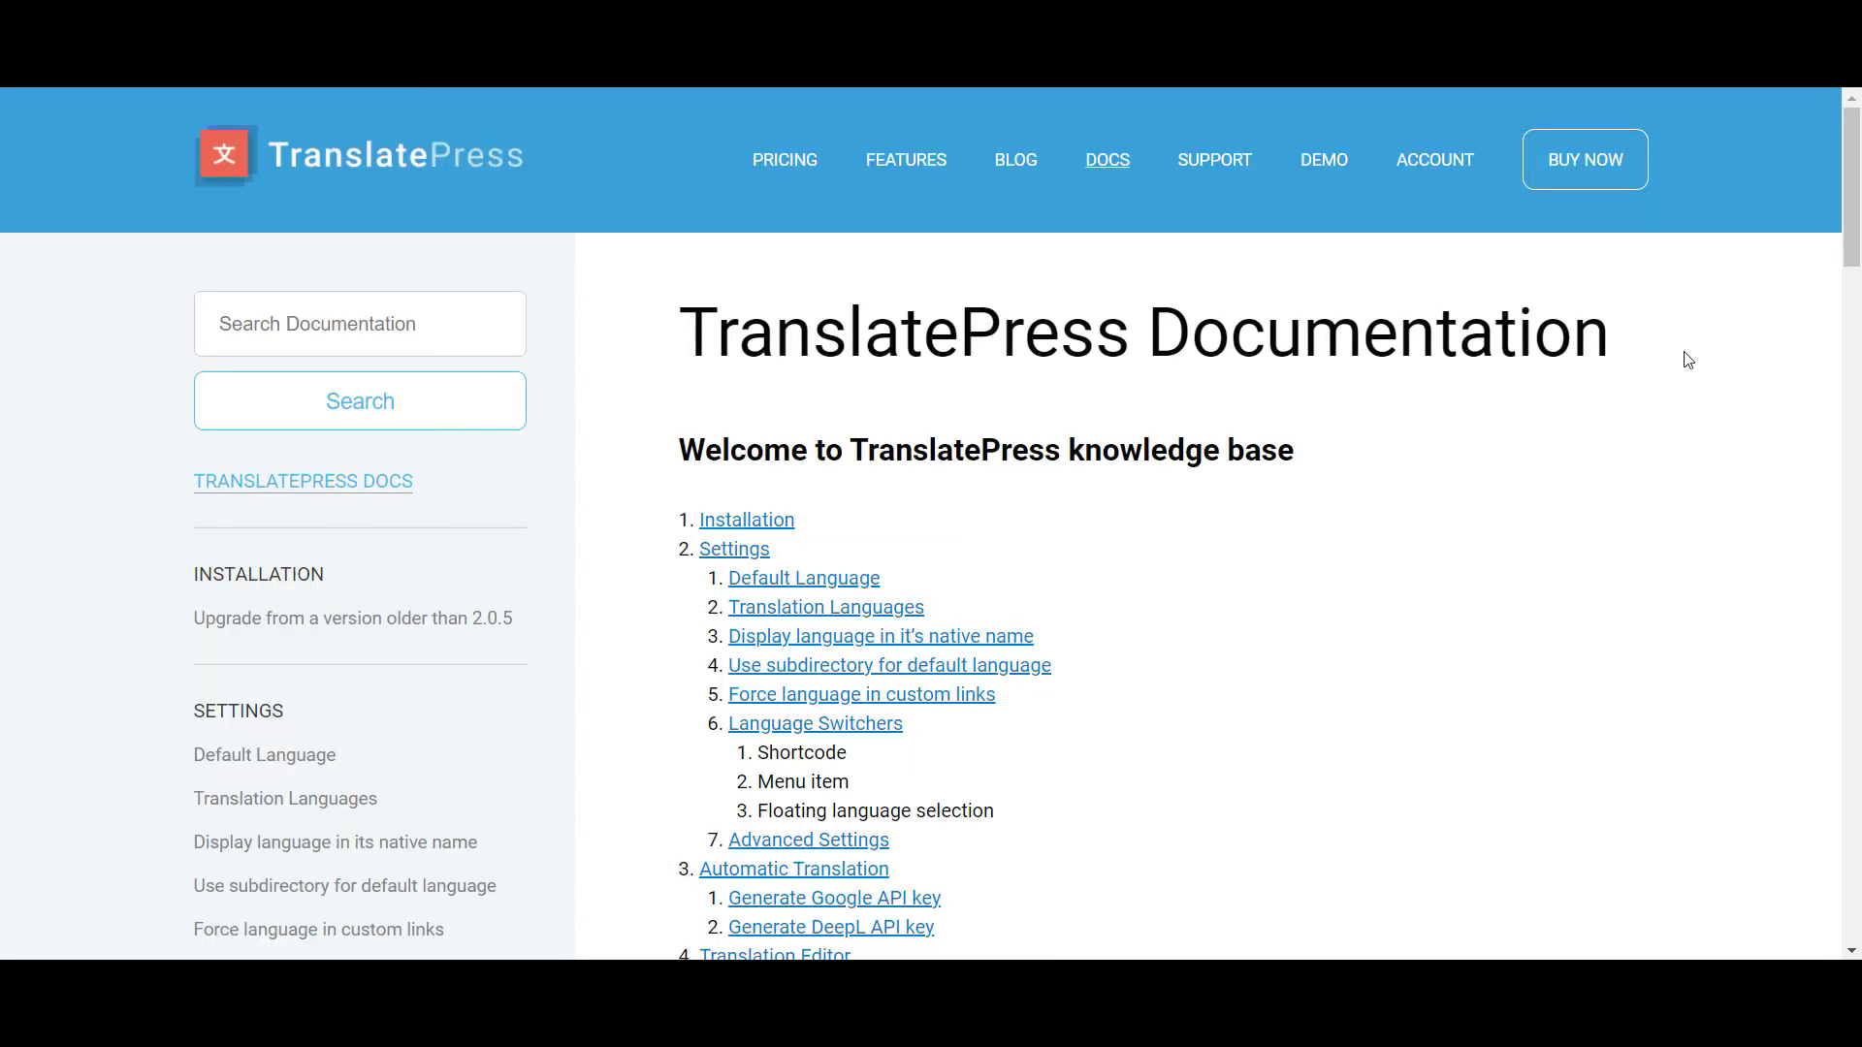
pyautogui.scroll(-12, 1687, 360)
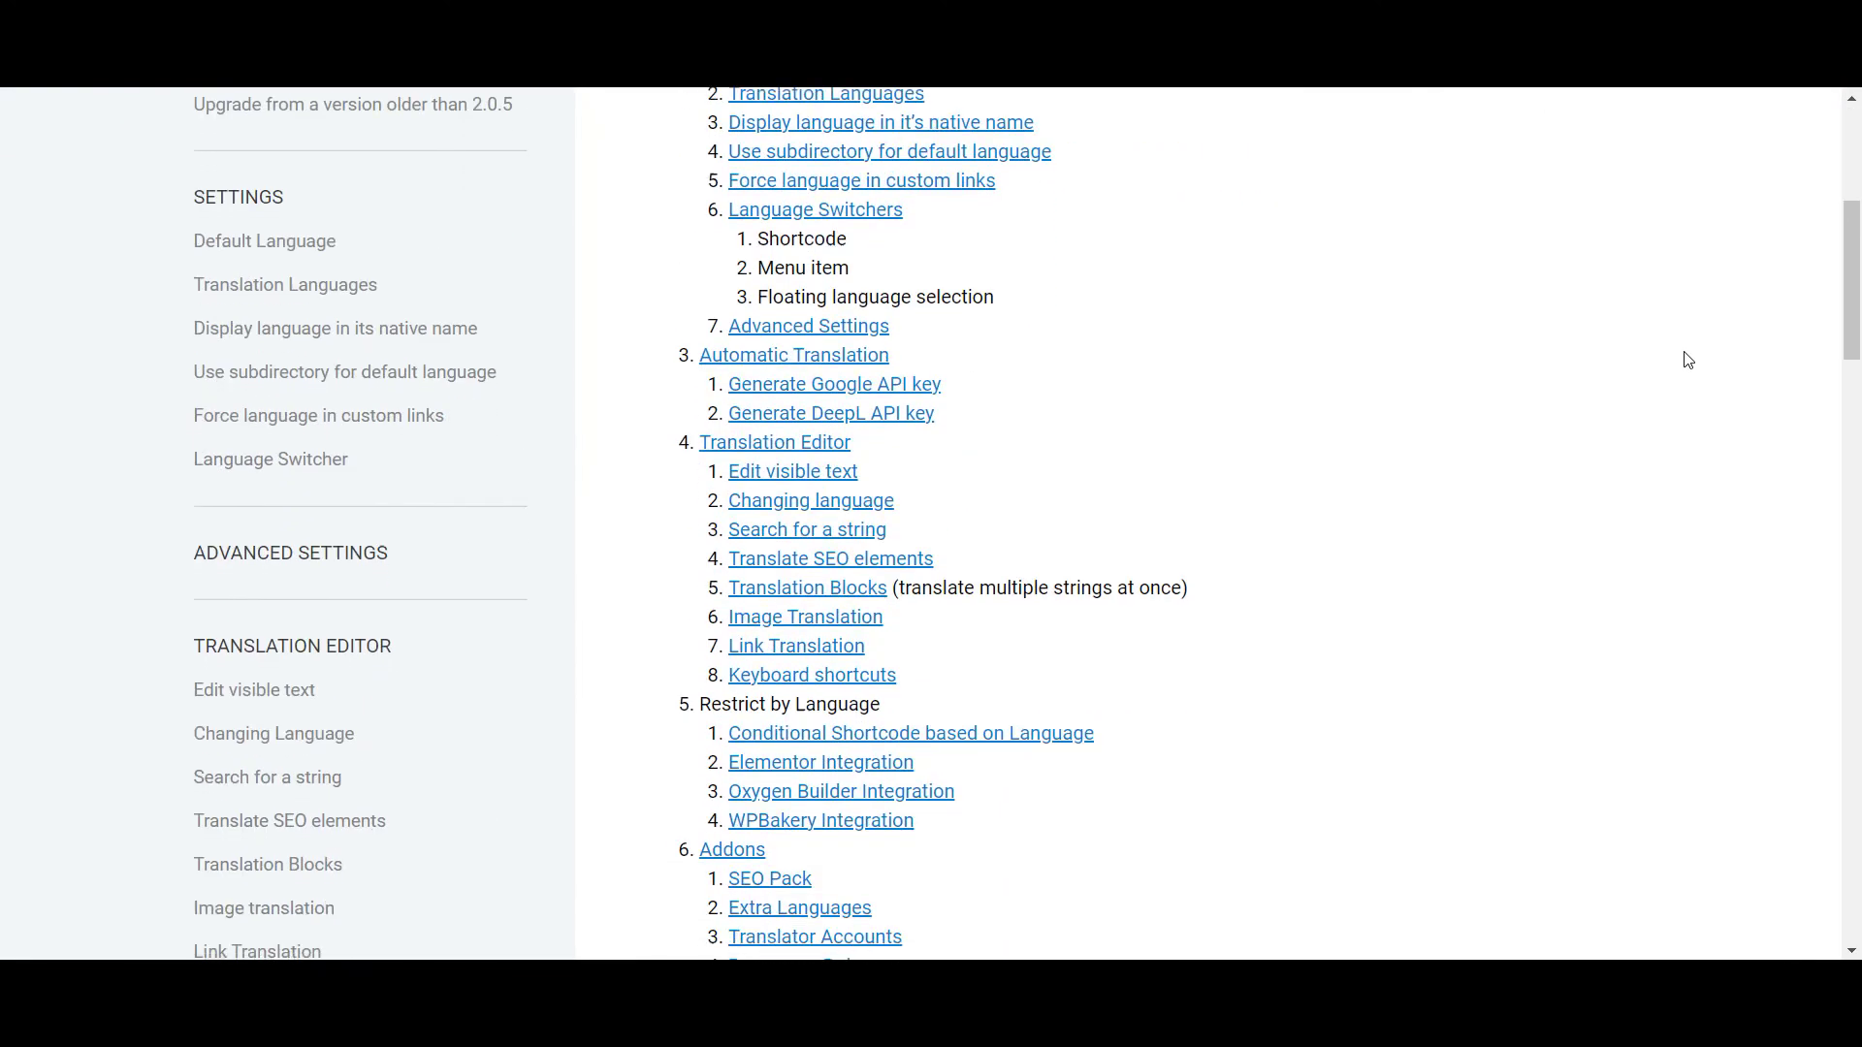
# Skim the TranslatePress Documentation contents down toward For Developers, then jump back to the top
pyautogui.scroll(-8, 1688, 360)
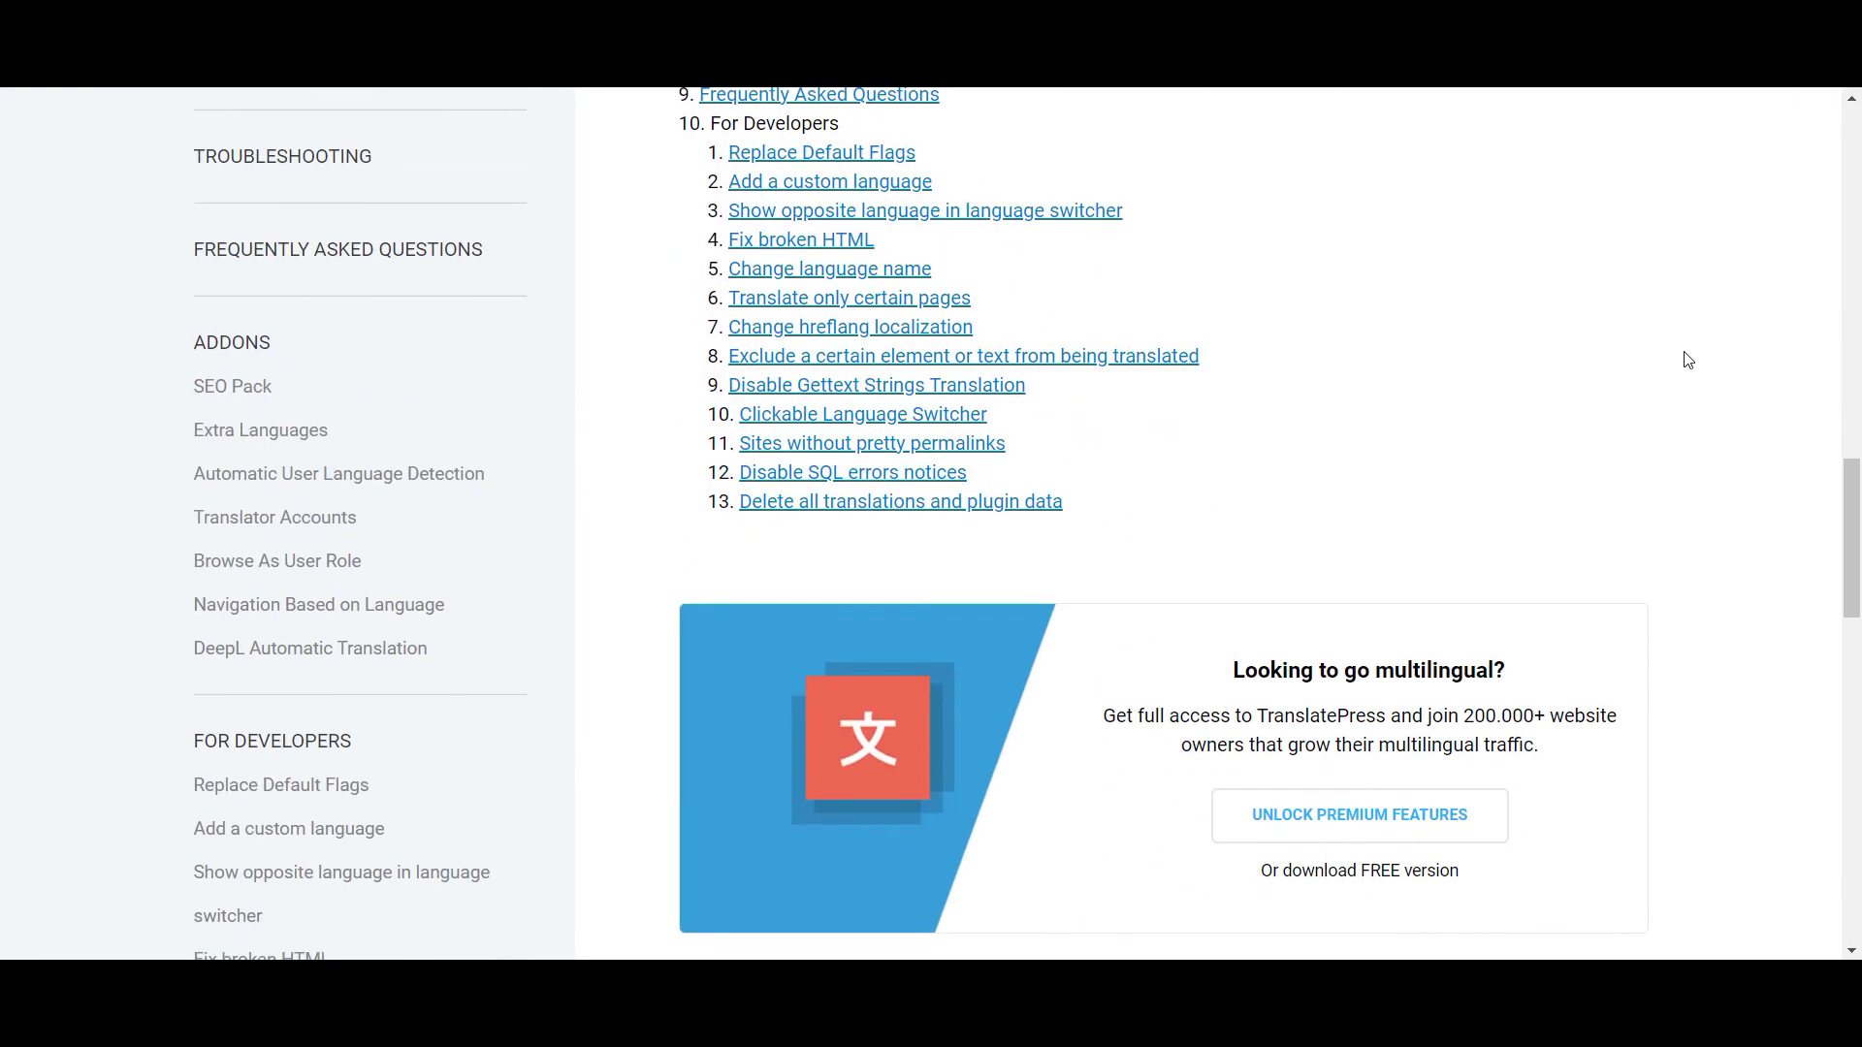
pyautogui.press('Home')
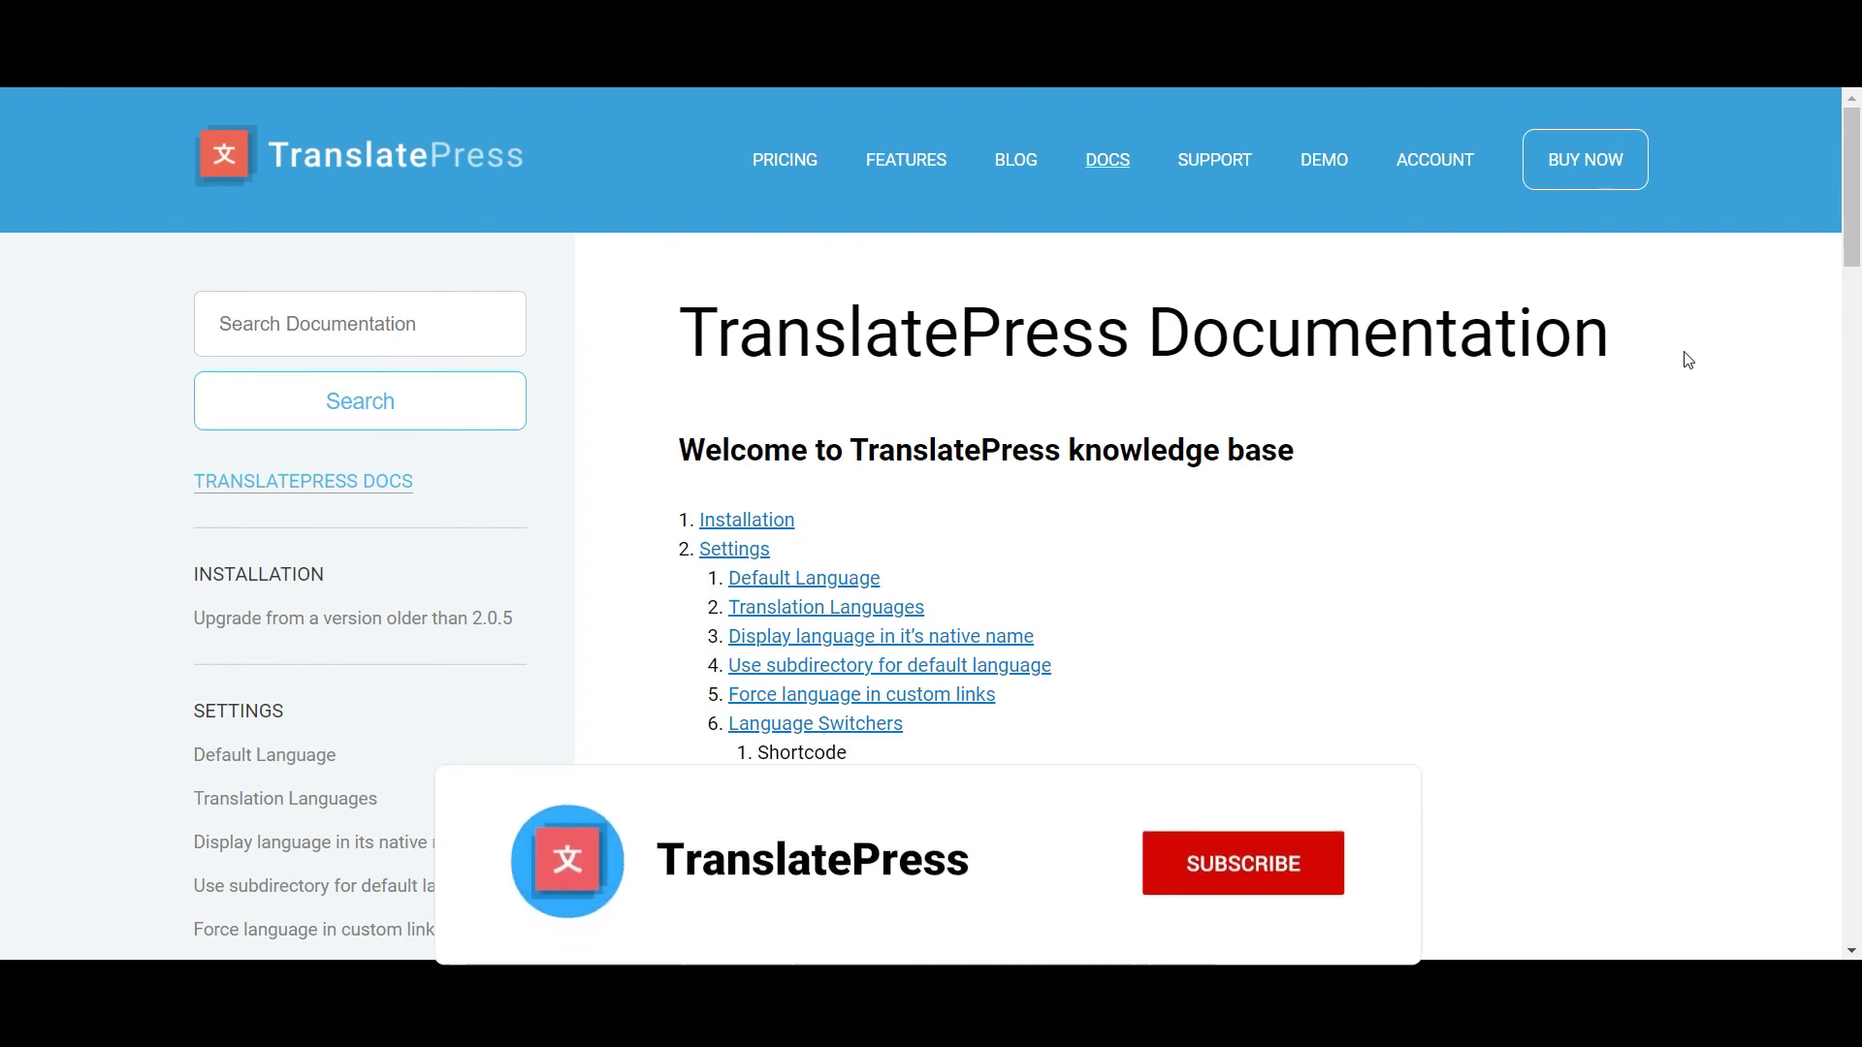